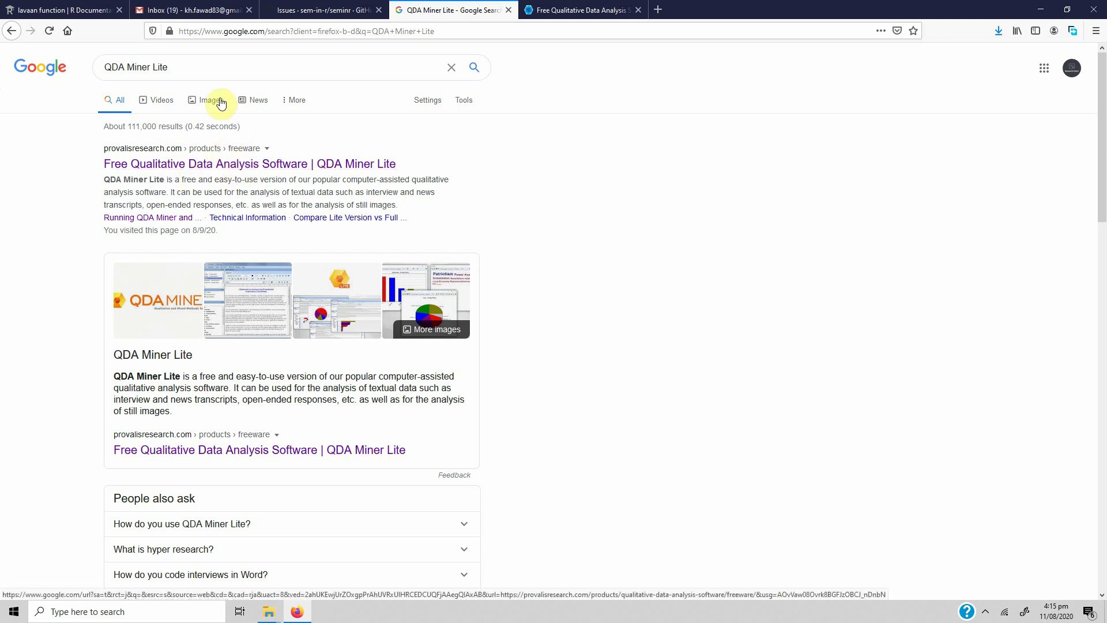
Select part of the 'QDA Miner Lite' search query and dismiss the suggestions list
{"action": "left_click", "coordinate": [218, 65]}
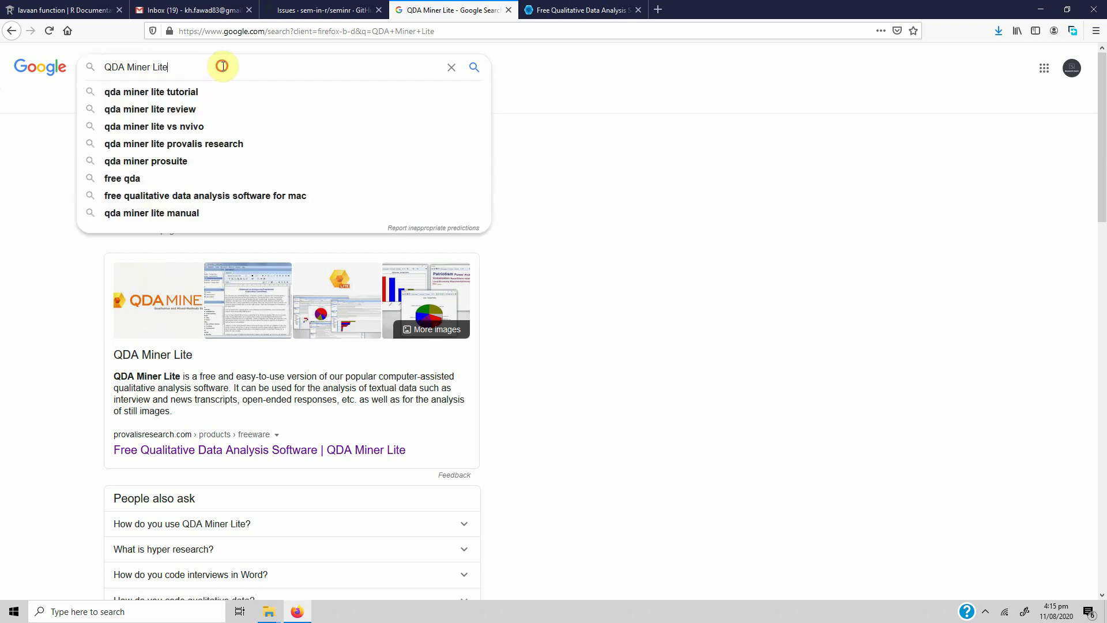
{"action": "left_click_drag", "start_coordinate": [218, 66], "coordinate": [117, 66]}
{"action": "left_click", "coordinate": [12, 197]}
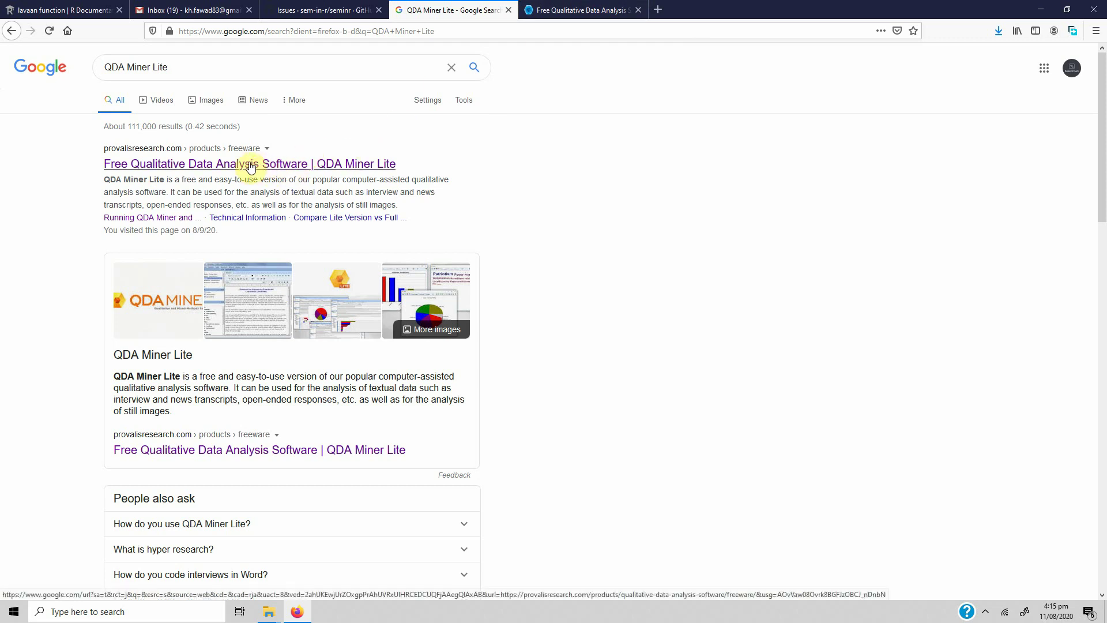
Switch to the Provalis QDA Miner Lite page and scroll to the download form
{"action": "left_click", "coordinate": [571, 10]}
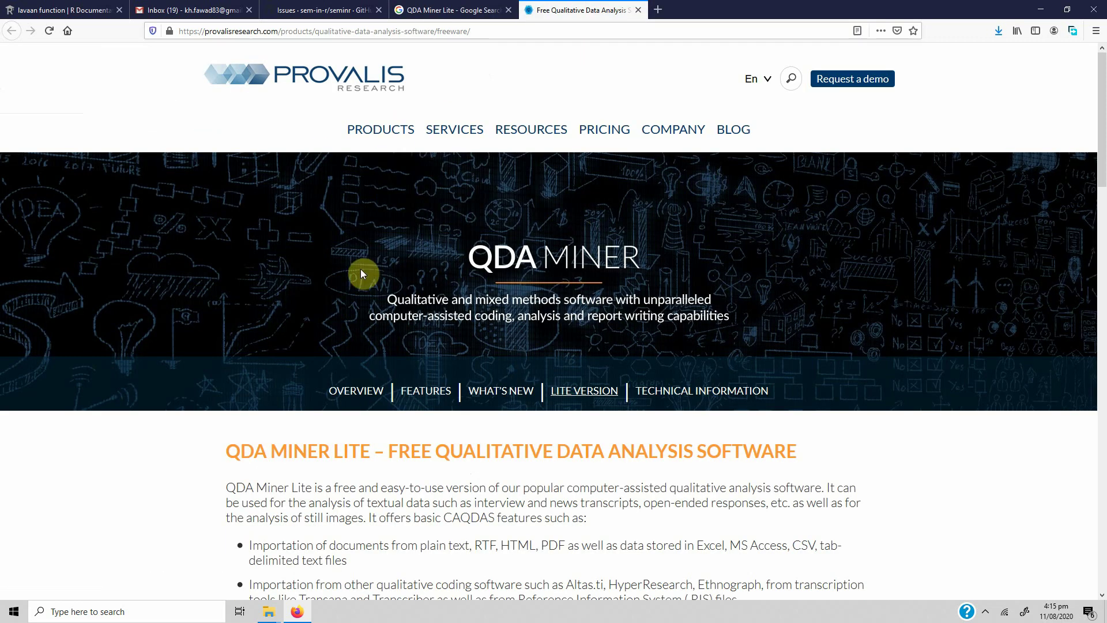
{"action": "scroll", "coordinate": [364, 271], "scroll_direction": "down", "scroll_amount": 2}
{"action": "scroll", "coordinate": [363, 271], "scroll_direction": "down", "scroll_amount": 15}
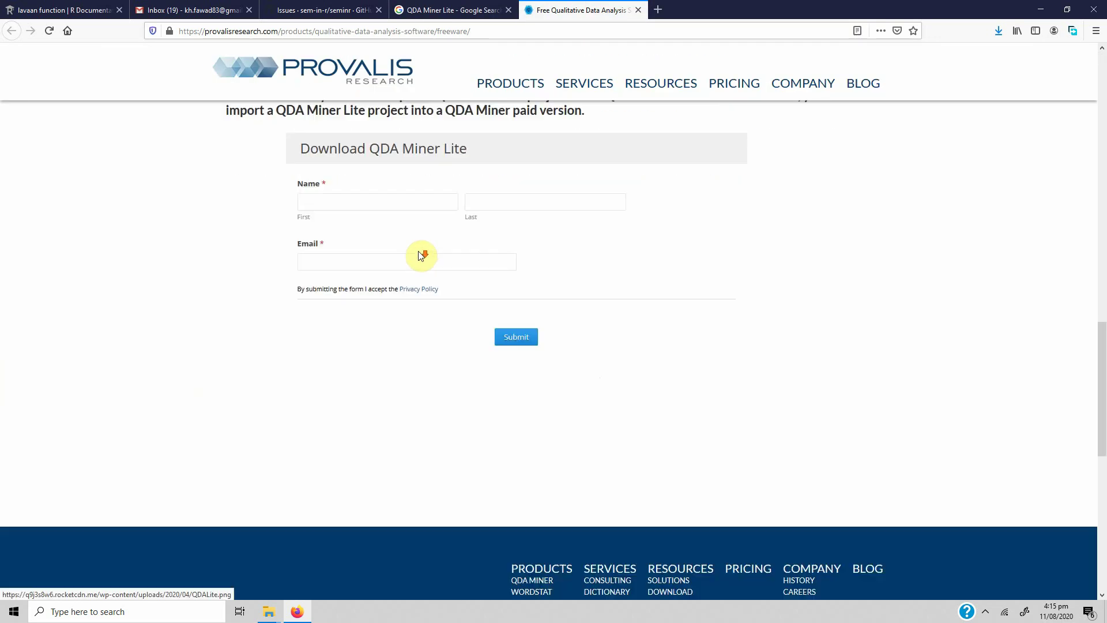
{"action": "scroll", "coordinate": [421, 254], "scroll_direction": "up", "scroll_amount": 4}
{"action": "scroll", "coordinate": [420, 255], "scroll_direction": "up", "scroll_amount": 10}
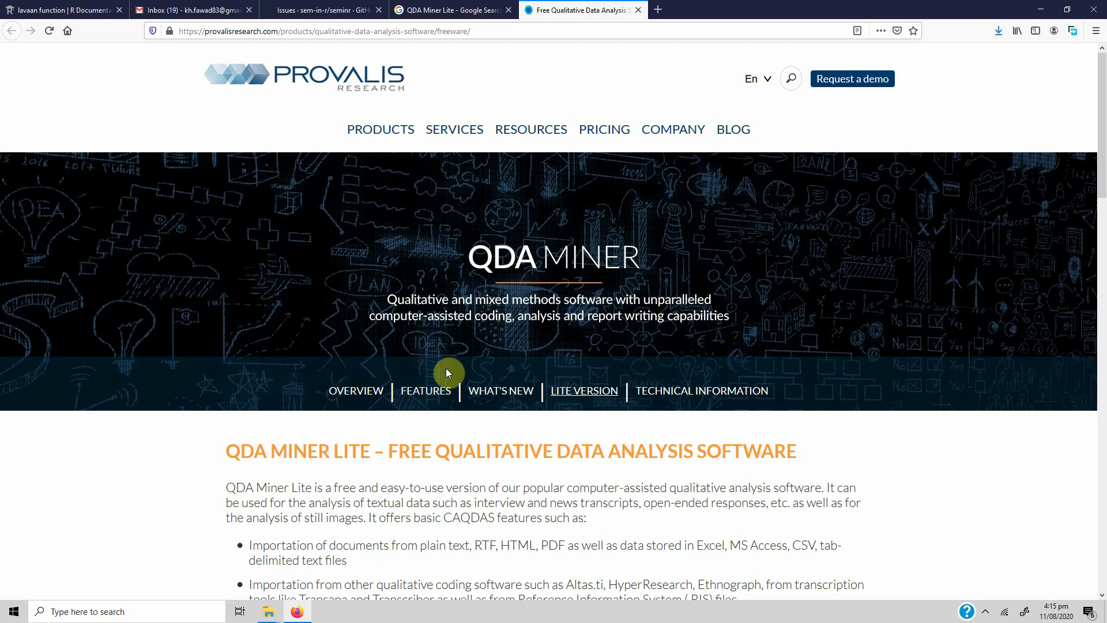
{"action": "scroll", "coordinate": [420, 415], "scroll_direction": "down", "scroll_amount": 12}
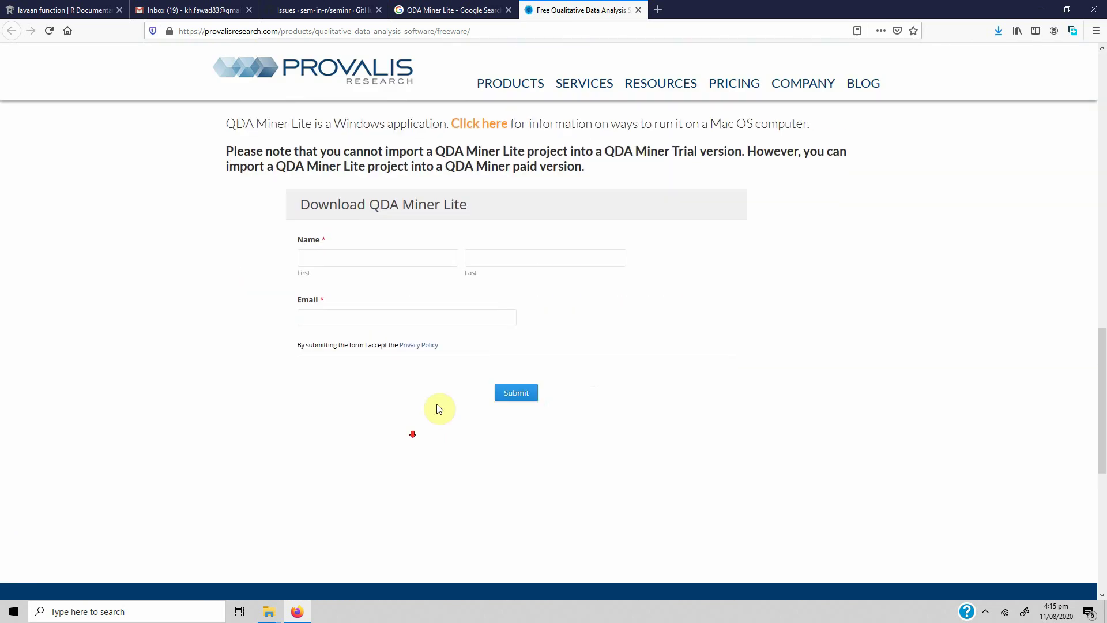
{"action": "scroll", "coordinate": [437, 408], "scroll_direction": "up", "scroll_amount": 2}
Fill in the first name and e-mail address on the download form and submit it
{"action": "left_click", "coordinate": [366, 375]}
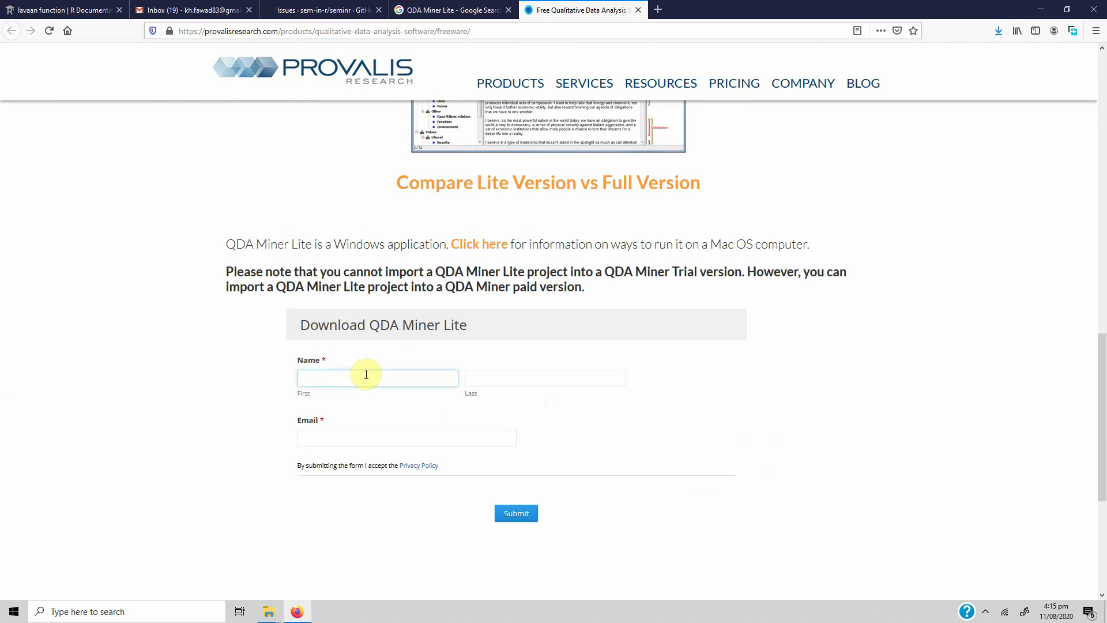
{"action": "type", "text": "Fawad"}
{"action": "key", "text": "Tab"}
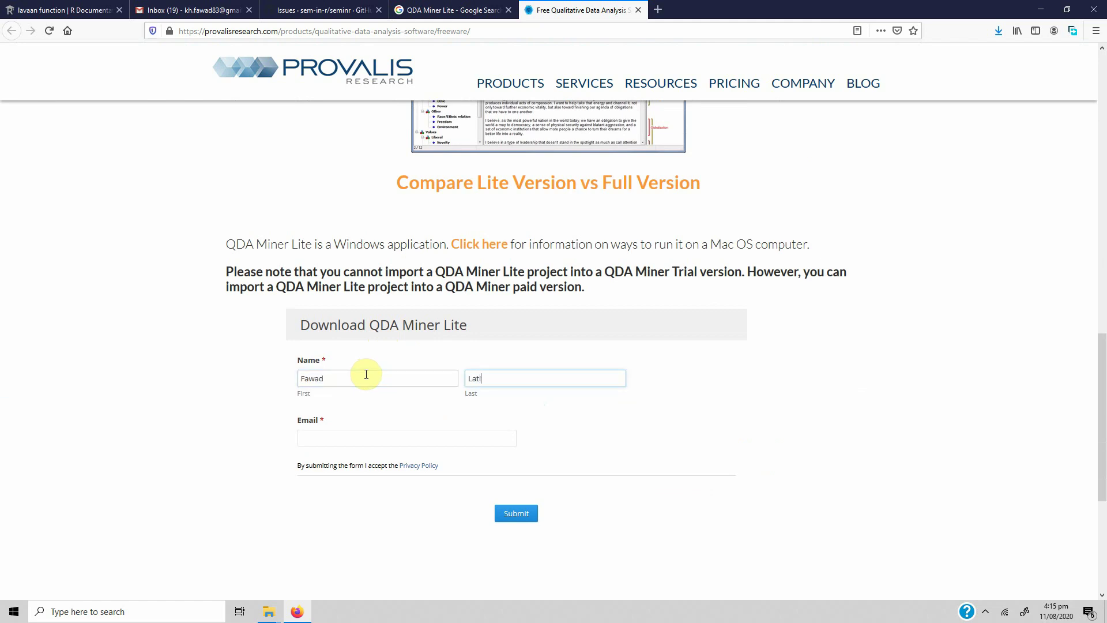
{"action": "left_click", "coordinate": [341, 442]}
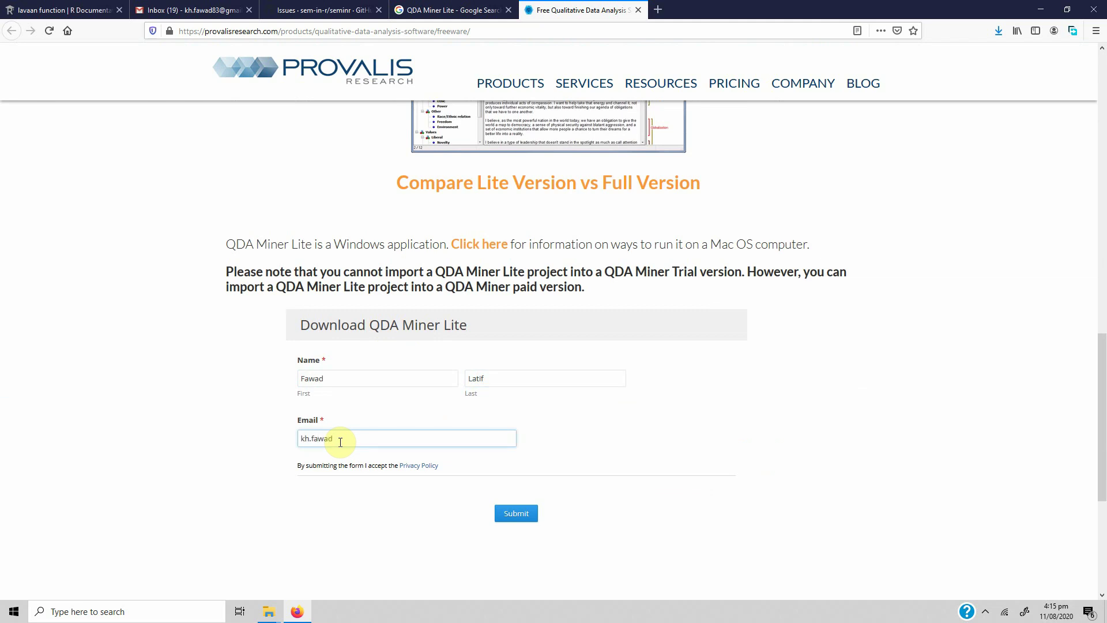
{"action": "left_click", "coordinate": [524, 515]}
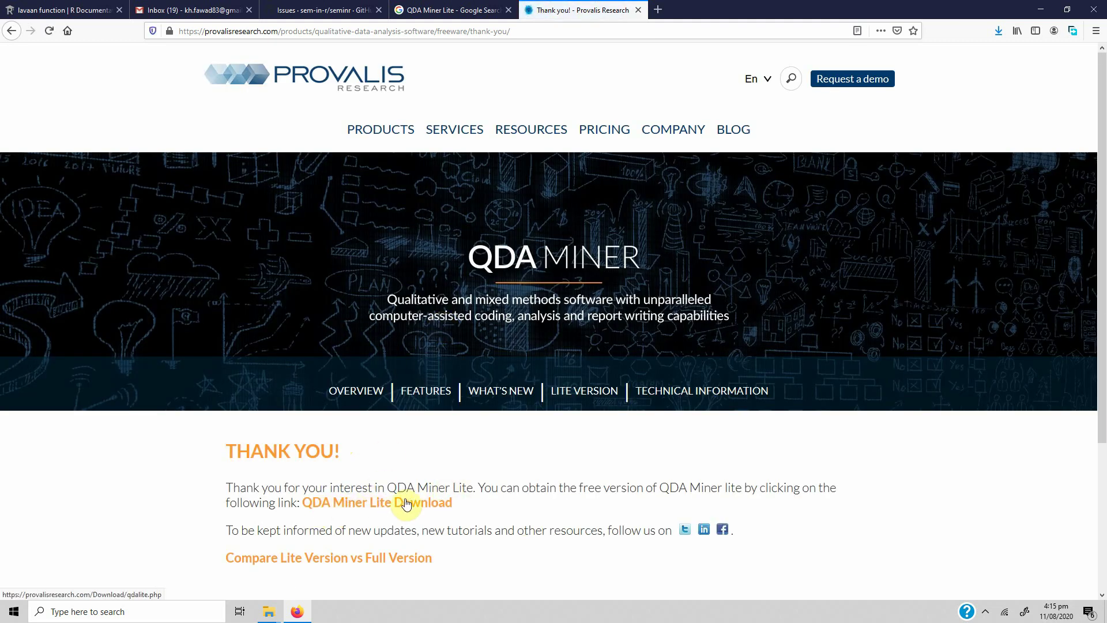
Search Windows for 'QDA' and launch QDA Miner Lite from the results
{"action": "left_click", "coordinate": [134, 611]}
{"action": "type", "text": "QDA"}
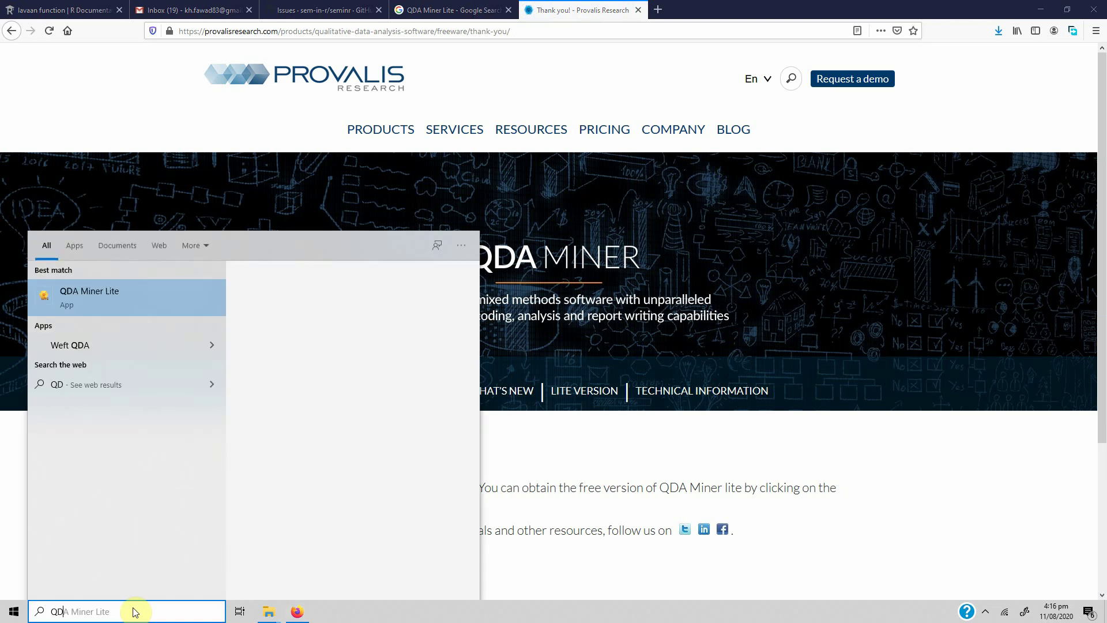
{"action": "left_click", "coordinate": [90, 292]}
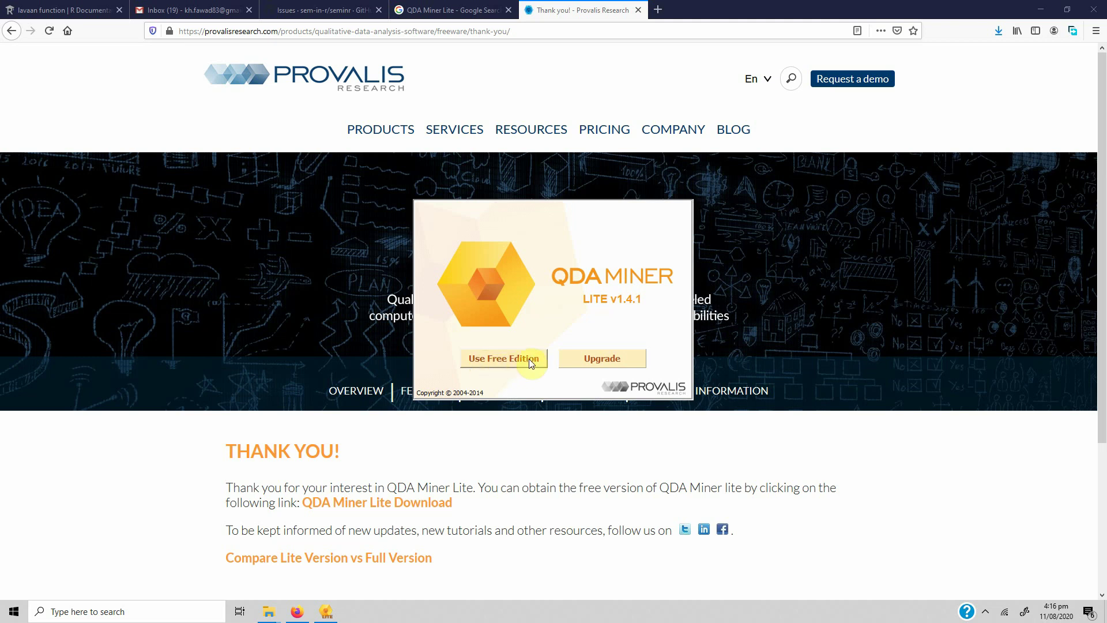
Continue with the free edition and create a new project from a list of documents/images
{"action": "left_click", "coordinate": [492, 359]}
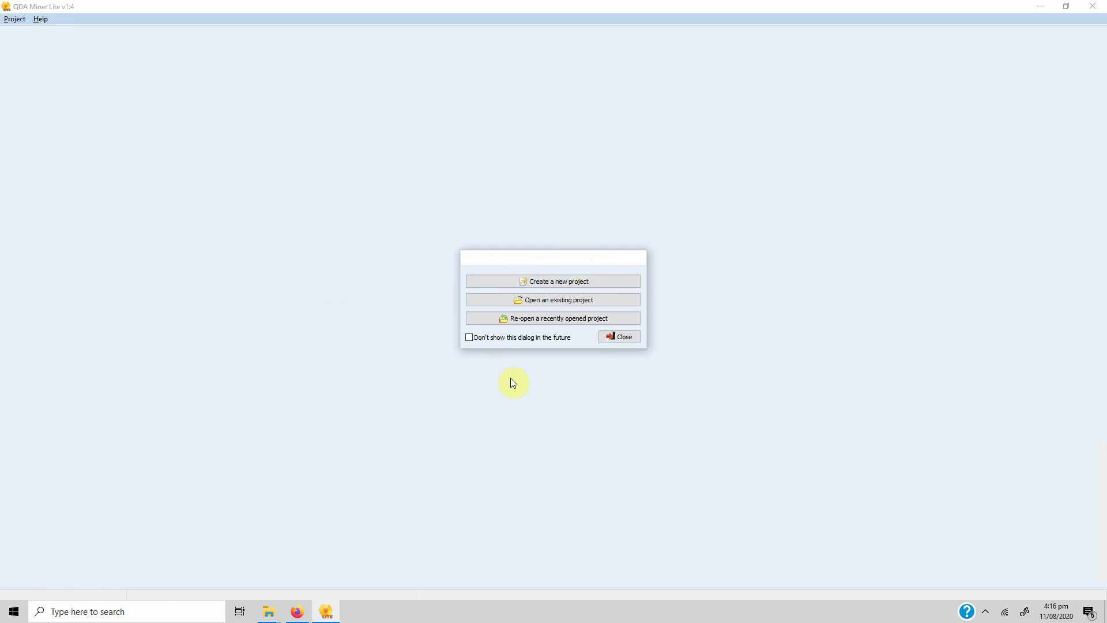
{"action": "left_click", "coordinate": [575, 282]}
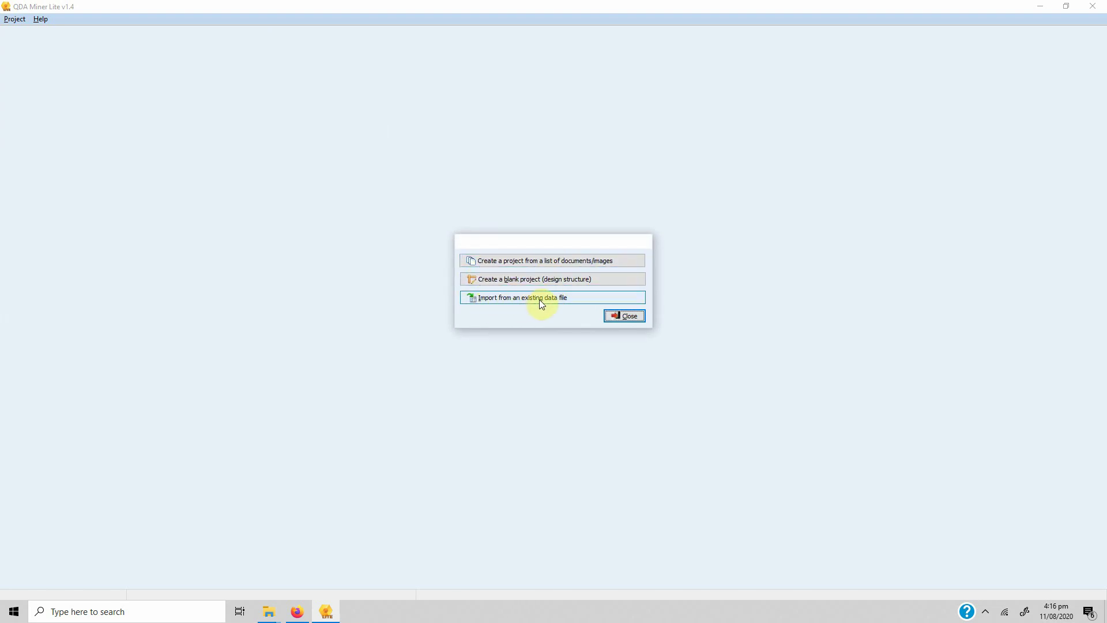
{"action": "left_click", "coordinate": [552, 262]}
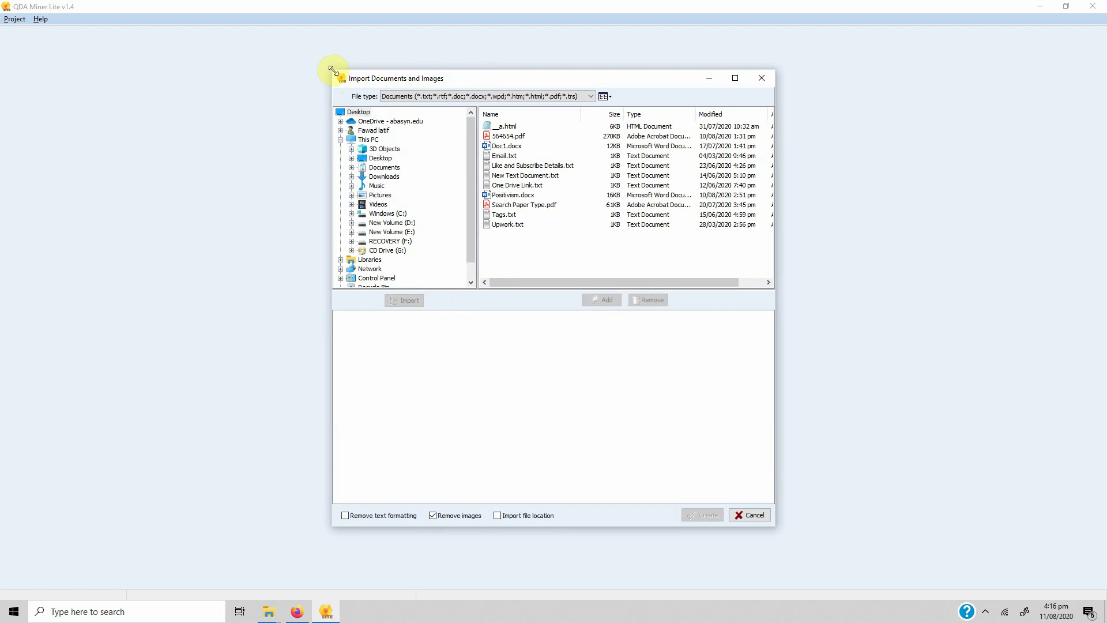
Enlarge the import window and expand the Windows (C:) drive down to the Users folder
{"action": "left_click_drag", "start_coordinate": [330, 68], "coordinate": [184, 34]}
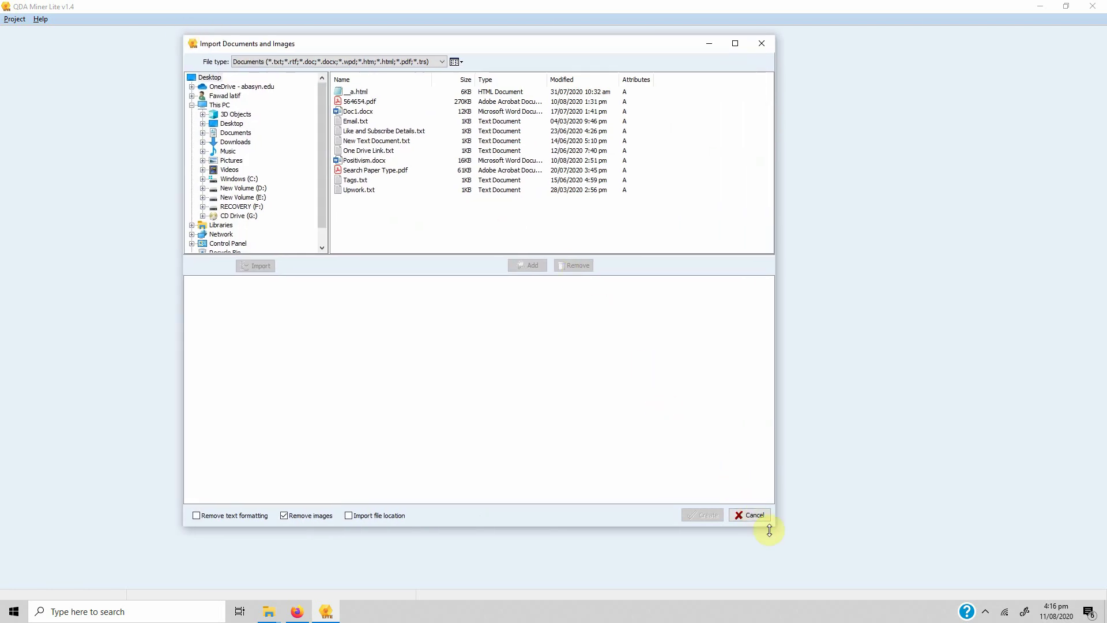
{"action": "left_click_drag", "start_coordinate": [775, 525], "coordinate": [865, 555]}
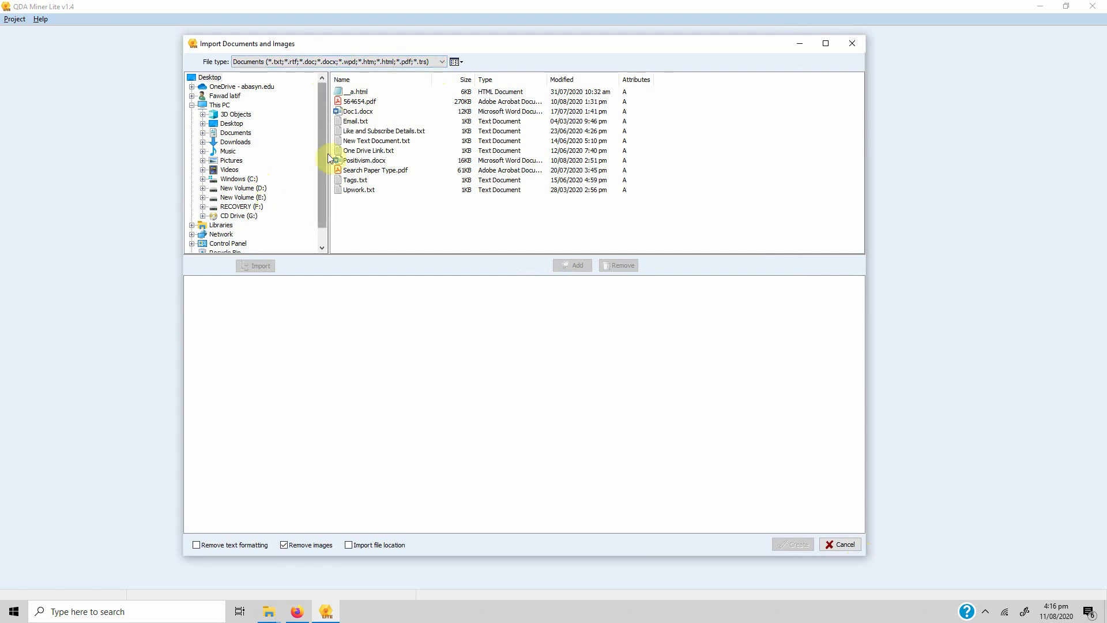
{"action": "scroll", "coordinate": [329, 156], "scroll_direction": "down", "scroll_amount": 1}
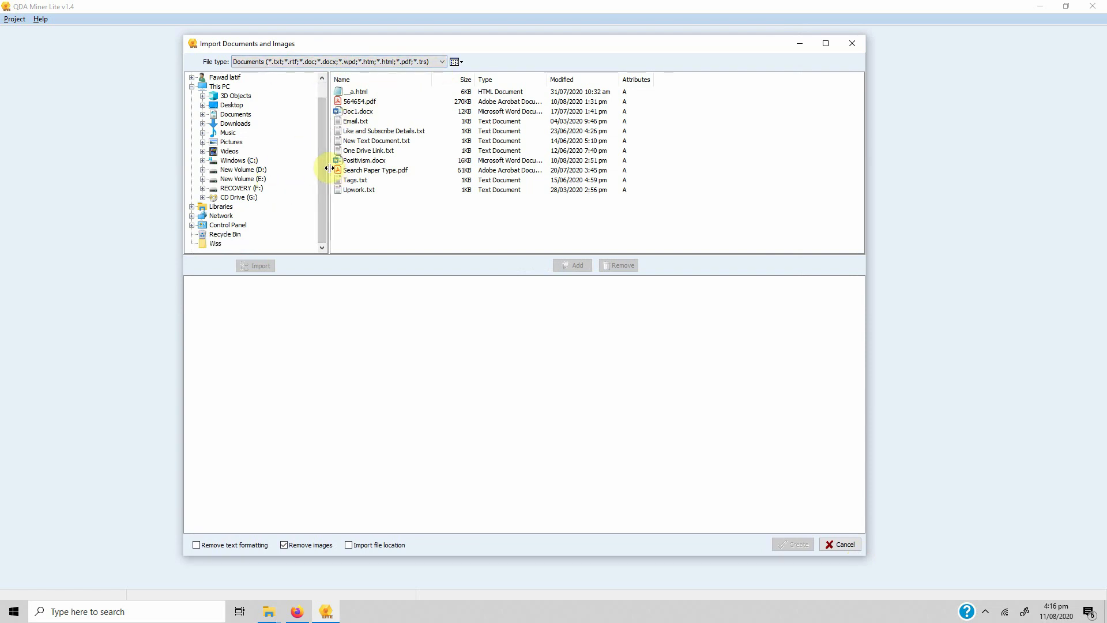
{"action": "left_click", "coordinate": [202, 160]}
{"action": "left_click_drag", "start_coordinate": [322, 157], "coordinate": [322, 187]}
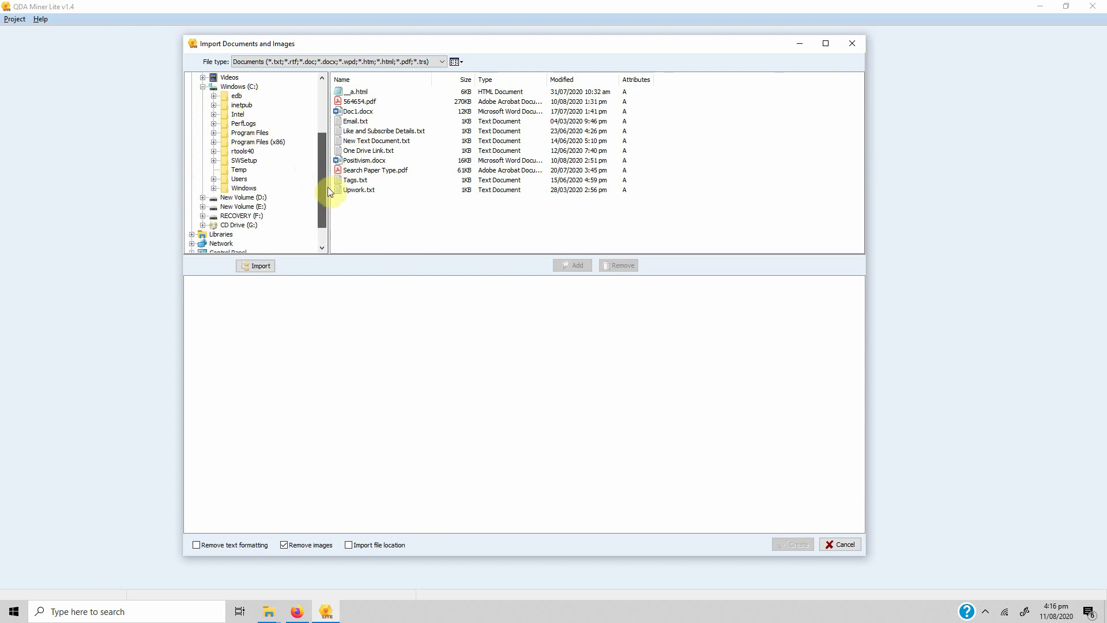
{"action": "left_click", "coordinate": [214, 180]}
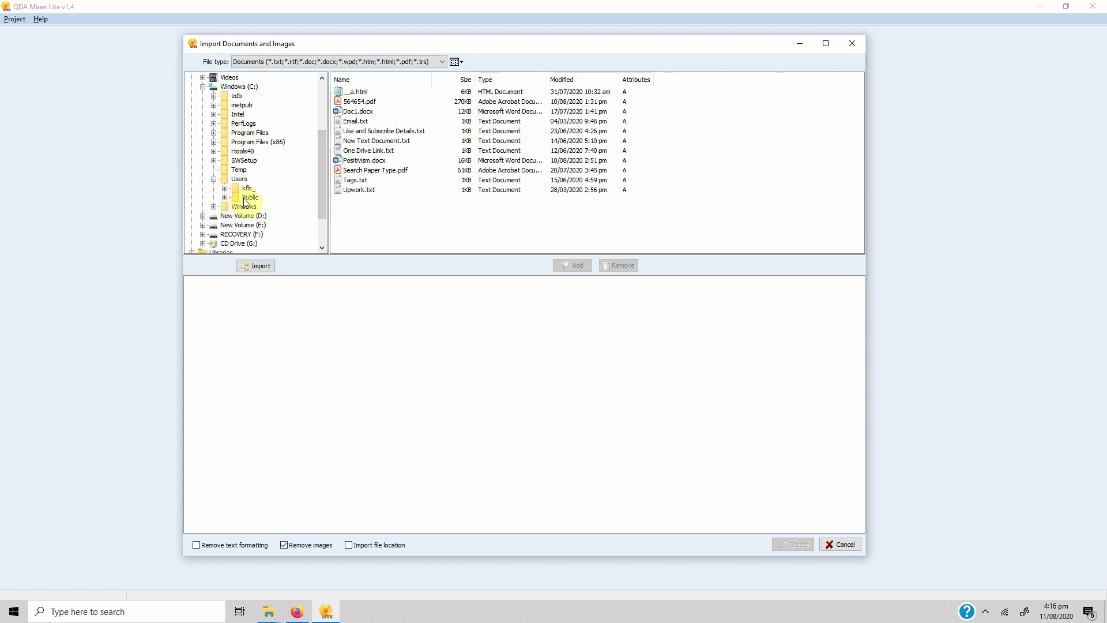
Expand the kfls_ user folder, list the Google Drive files, and check the file-type list
{"action": "left_click", "coordinate": [225, 187]}
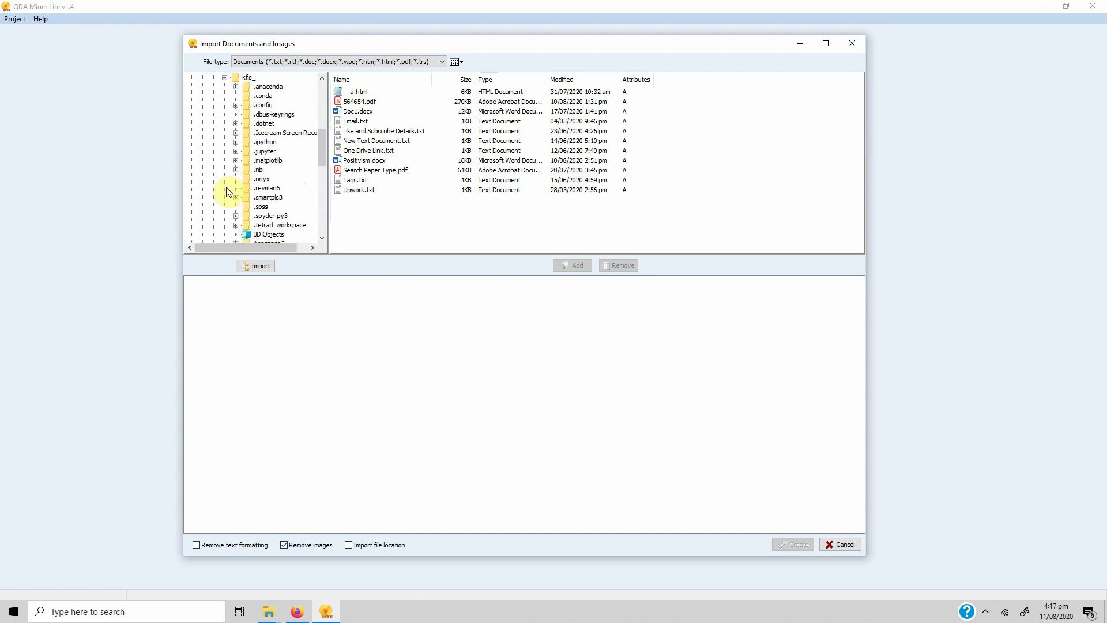
{"action": "left_click_drag", "start_coordinate": [317, 154], "coordinate": [320, 171]}
{"action": "left_click", "coordinate": [269, 188]}
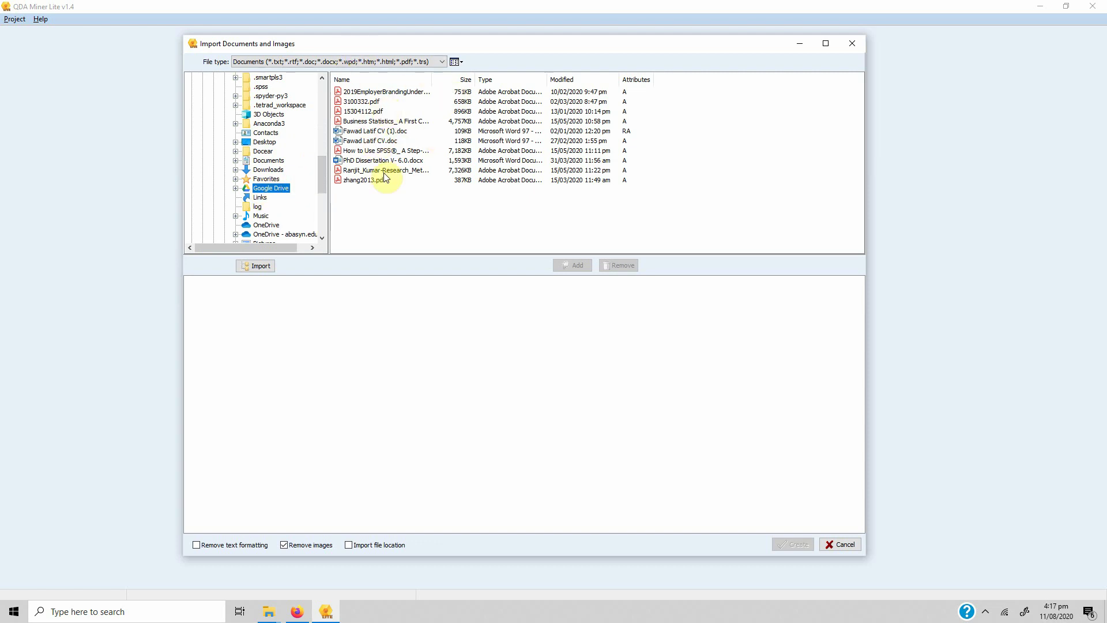
{"action": "left_click", "coordinate": [439, 61]}
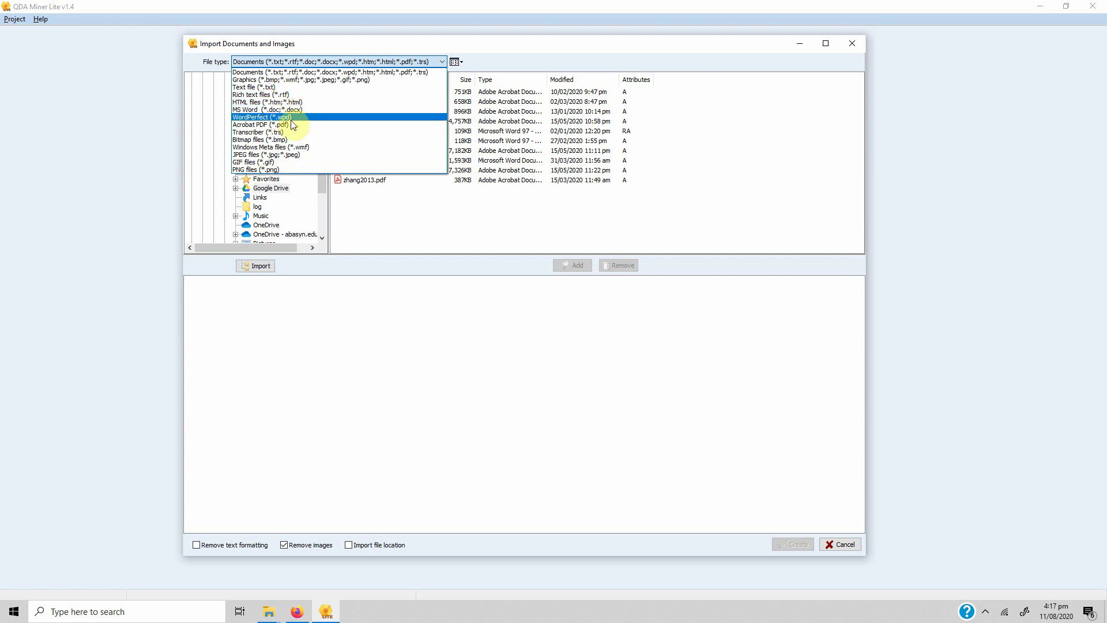
Expand Google Drive › Research › Servant Leadership and list the PDFs in All Papers
{"action": "left_click", "coordinate": [553, 75]}
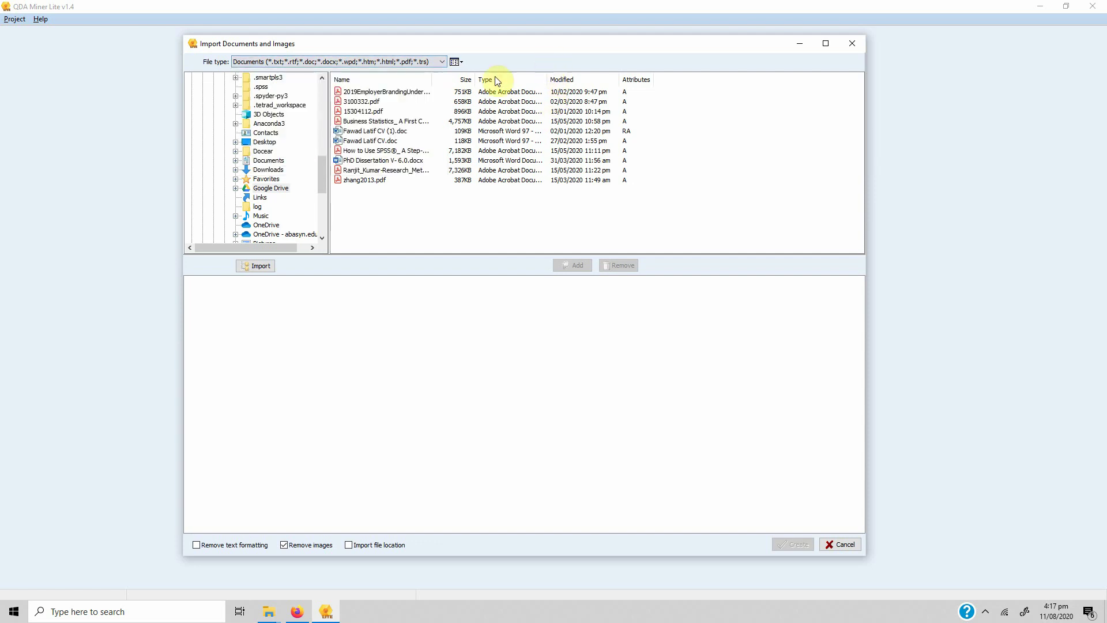
{"action": "left_click", "coordinate": [236, 188]}
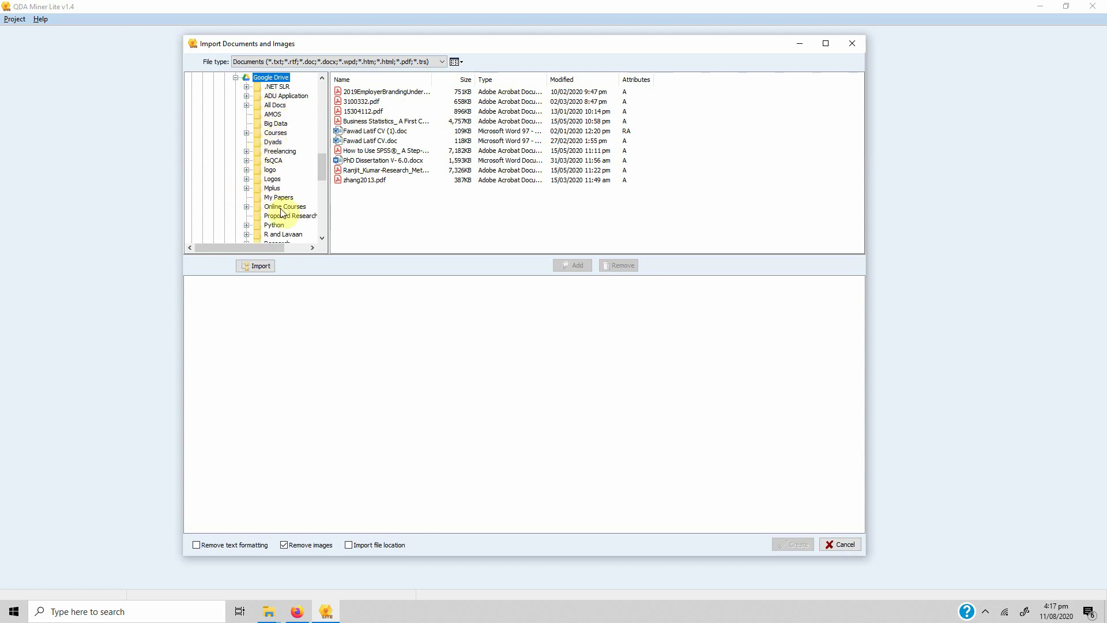
{"action": "scroll", "coordinate": [252, 201], "scroll_direction": "down", "scroll_amount": 2}
{"action": "left_click", "coordinate": [248, 206]}
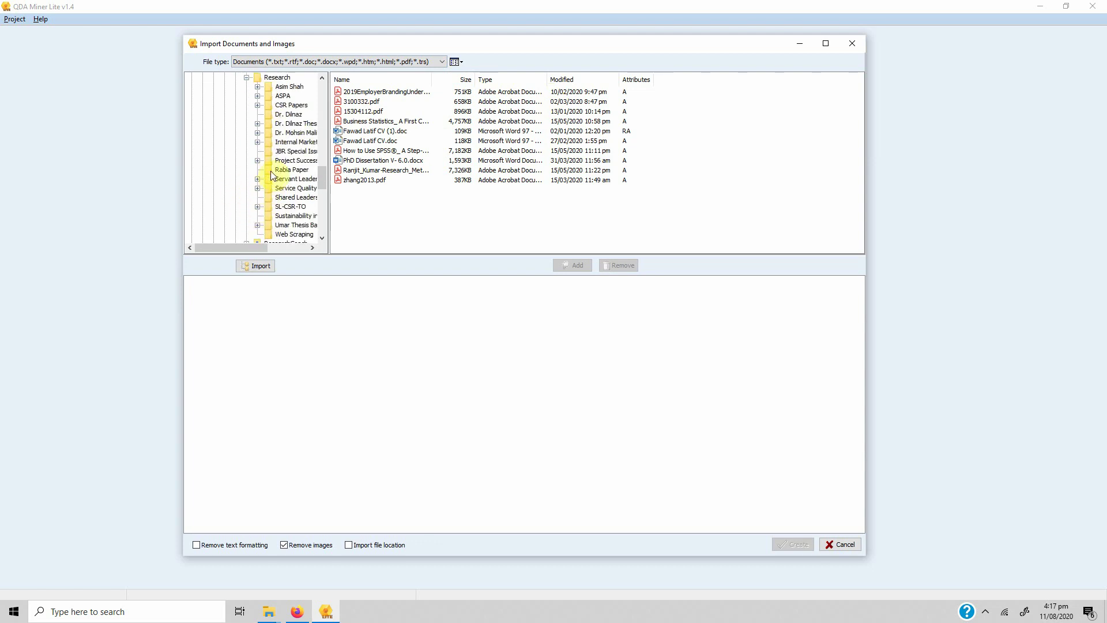
{"action": "left_click", "coordinate": [313, 247]}
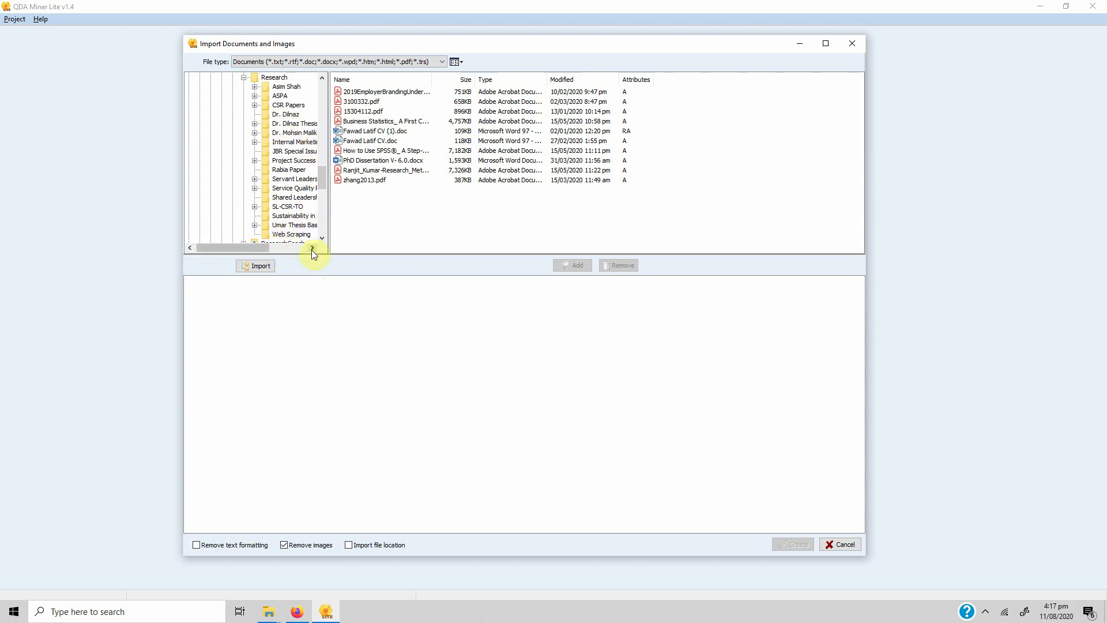
{"action": "left_click", "coordinate": [313, 247]}
{"action": "left_click", "coordinate": [312, 247]}
{"action": "left_click", "coordinate": [312, 248]}
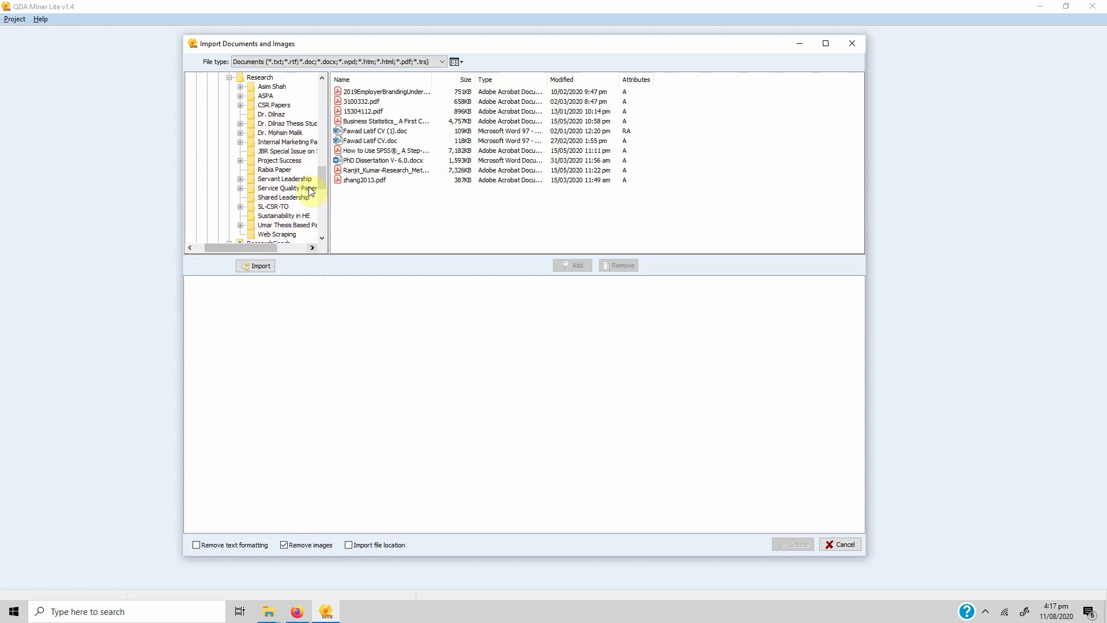
{"action": "left_click", "coordinate": [240, 179]}
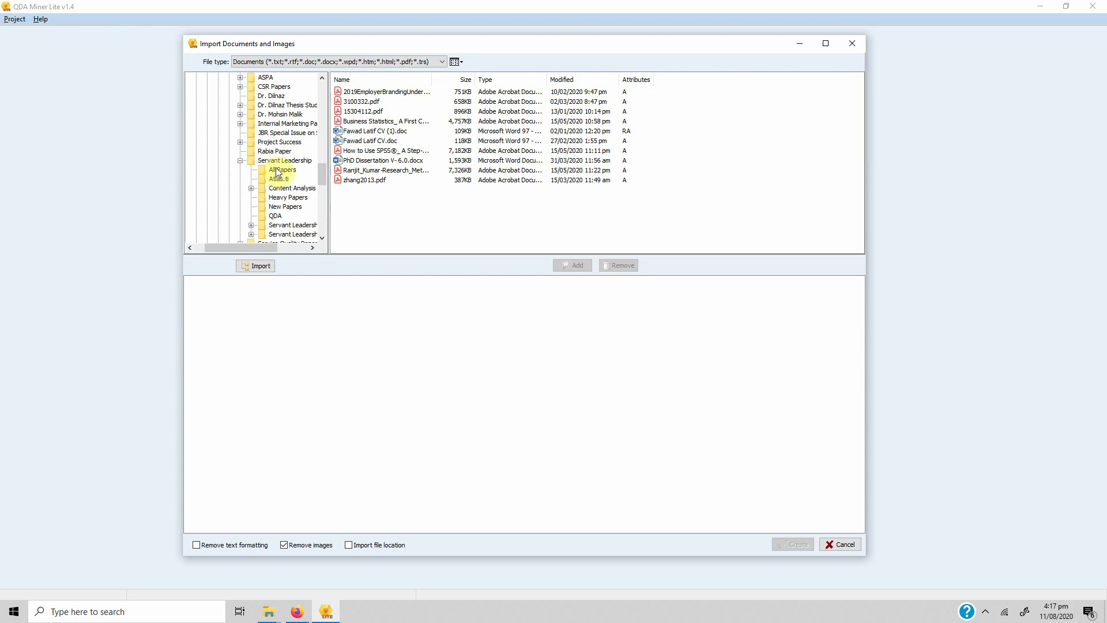
{"action": "left_click", "coordinate": [282, 169]}
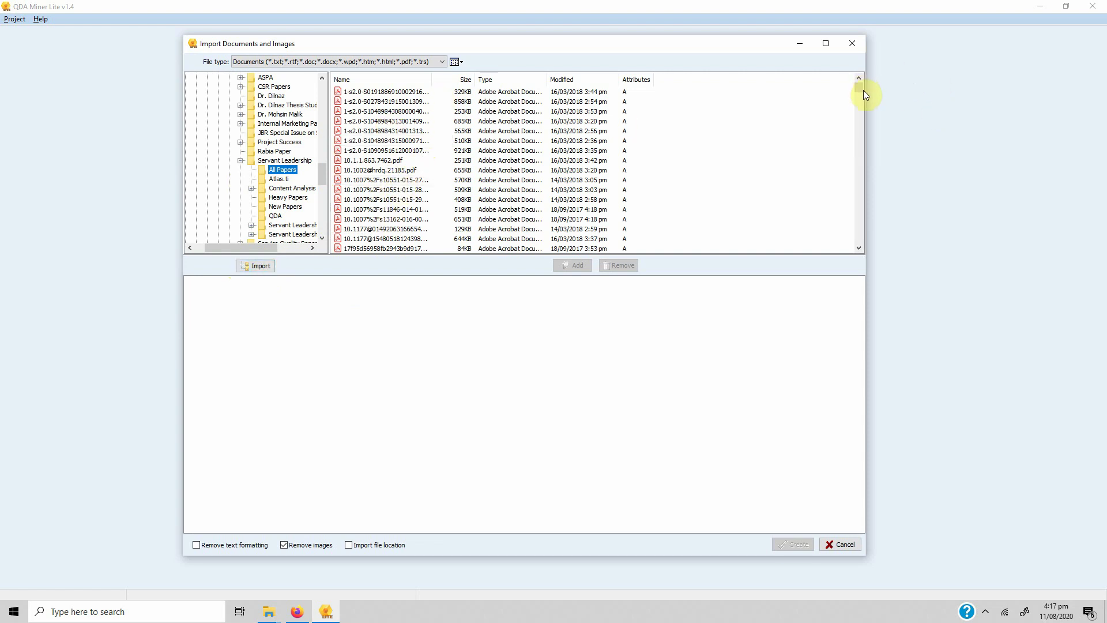
Browse individual papers such as Song, Park, Kang 2015, then reselect the All Papers folder
{"action": "left_click_drag", "start_coordinate": [863, 90], "coordinate": [852, 251]}
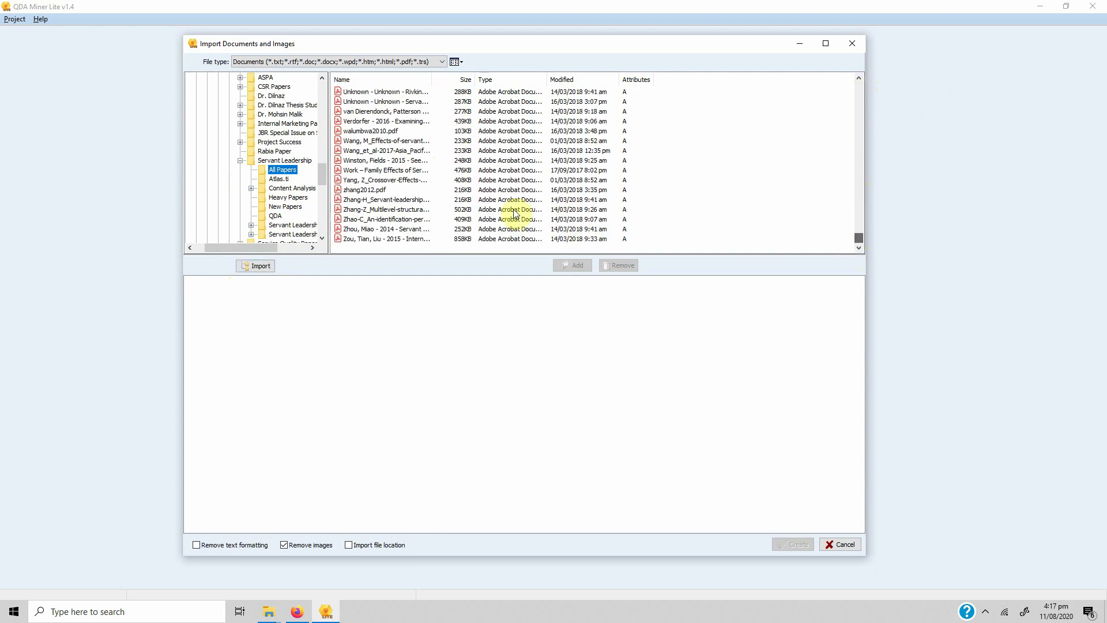
{"action": "scroll", "coordinate": [416, 170], "scroll_direction": "up", "scroll_amount": 5}
{"action": "left_click", "coordinate": [383, 141]}
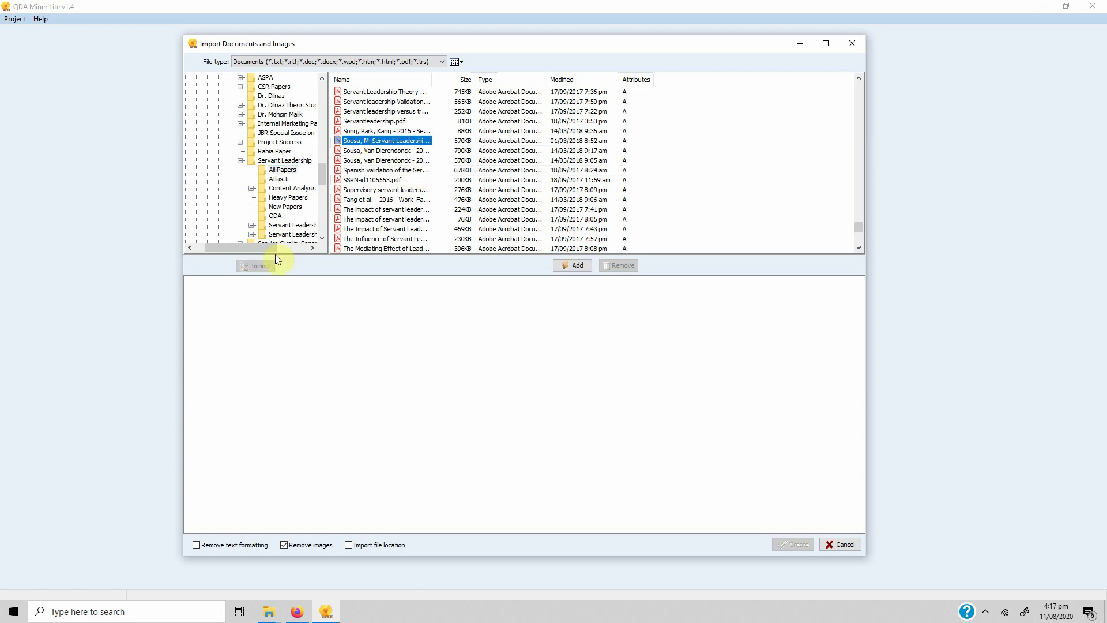
{"action": "left_click", "coordinate": [272, 170]}
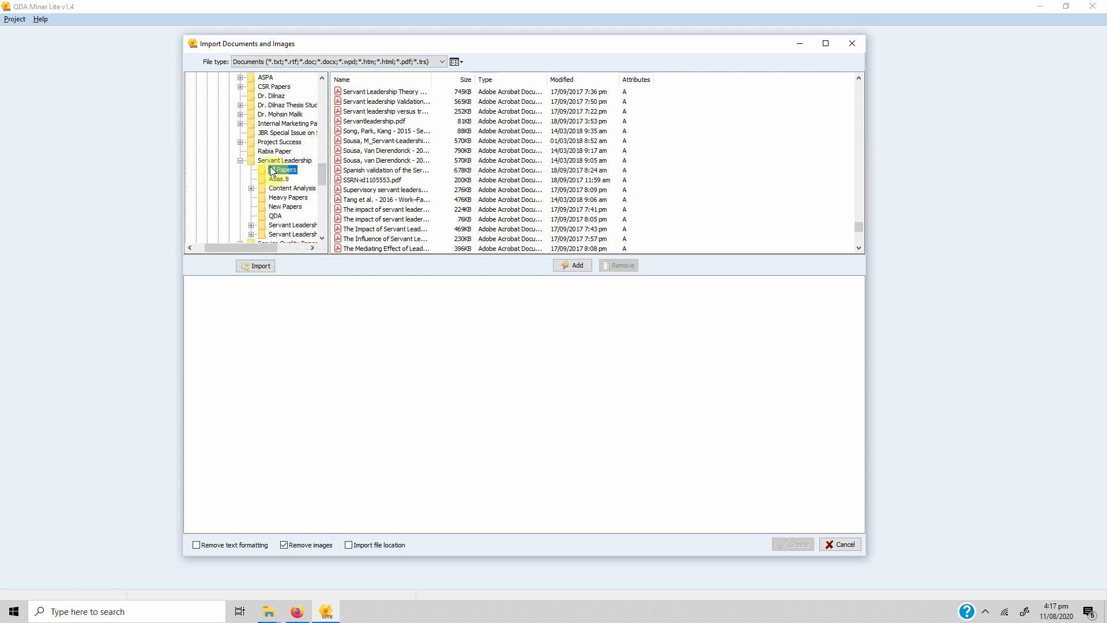
{"action": "left_click", "coordinate": [384, 132]}
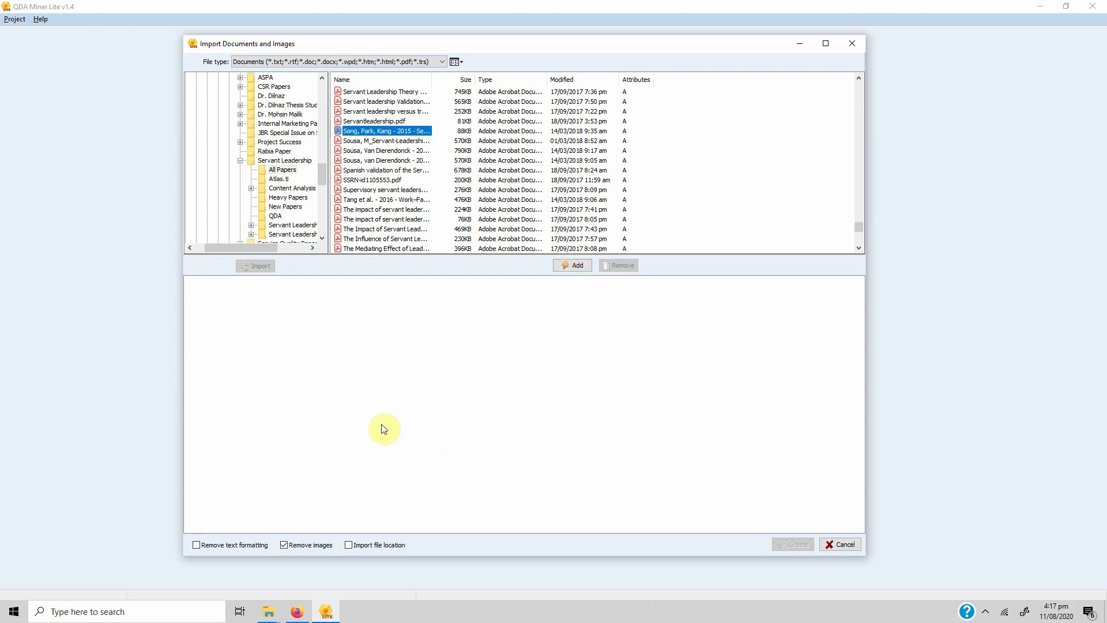
{"action": "left_click", "coordinate": [282, 170]}
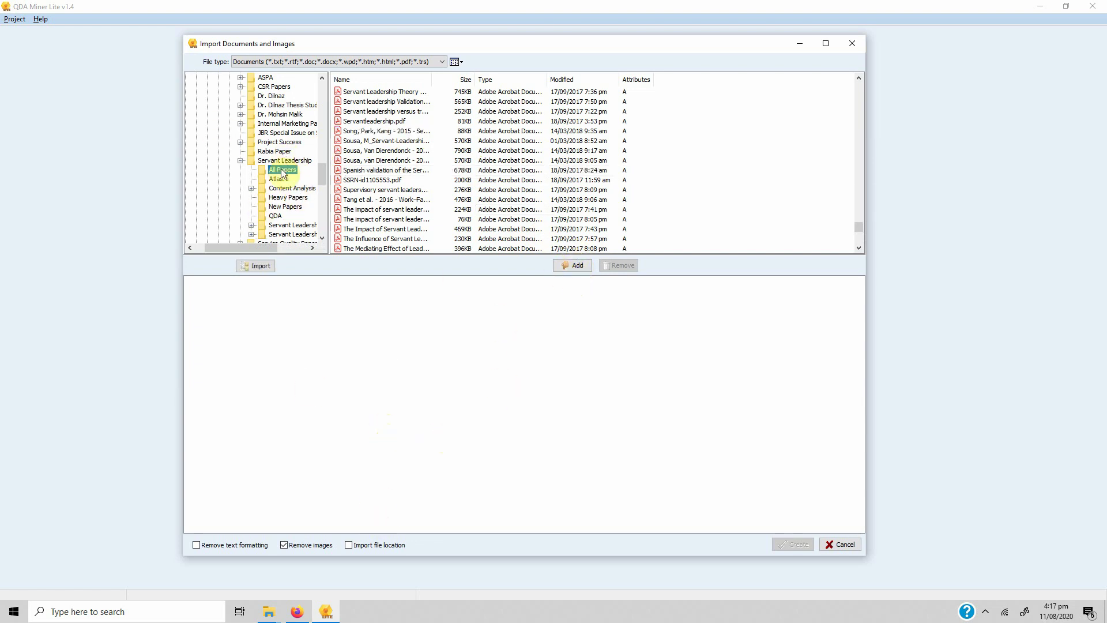
Import All Papers including subfolders as Acrobat PDF files, confirming all 382 documents
{"action": "left_click", "coordinate": [257, 266]}
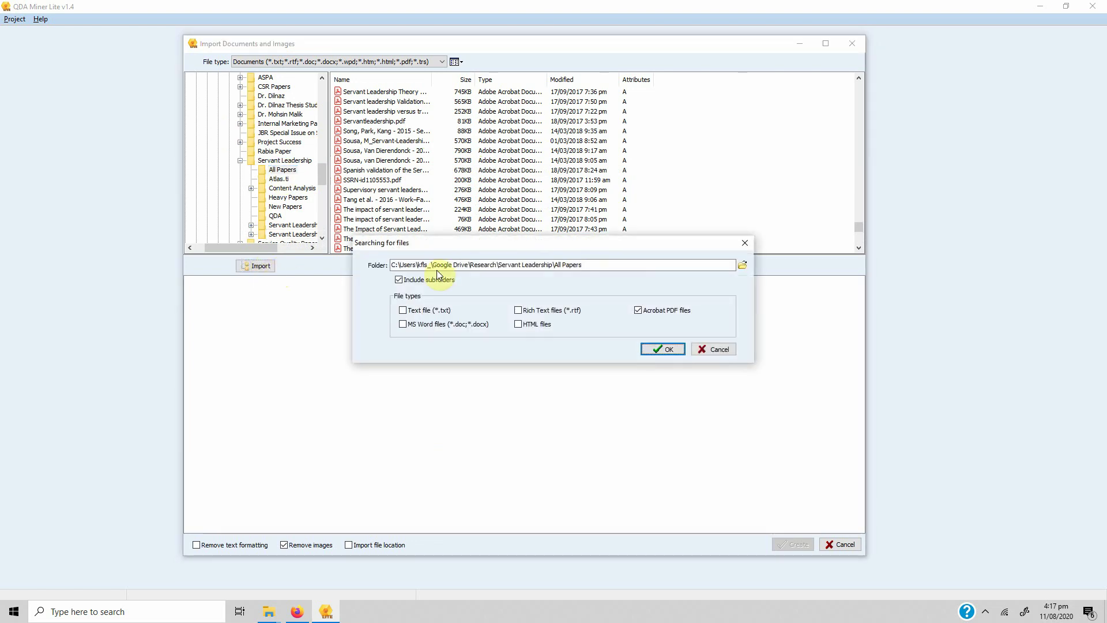
{"action": "left_click", "coordinate": [398, 281]}
{"action": "left_click", "coordinate": [662, 348]}
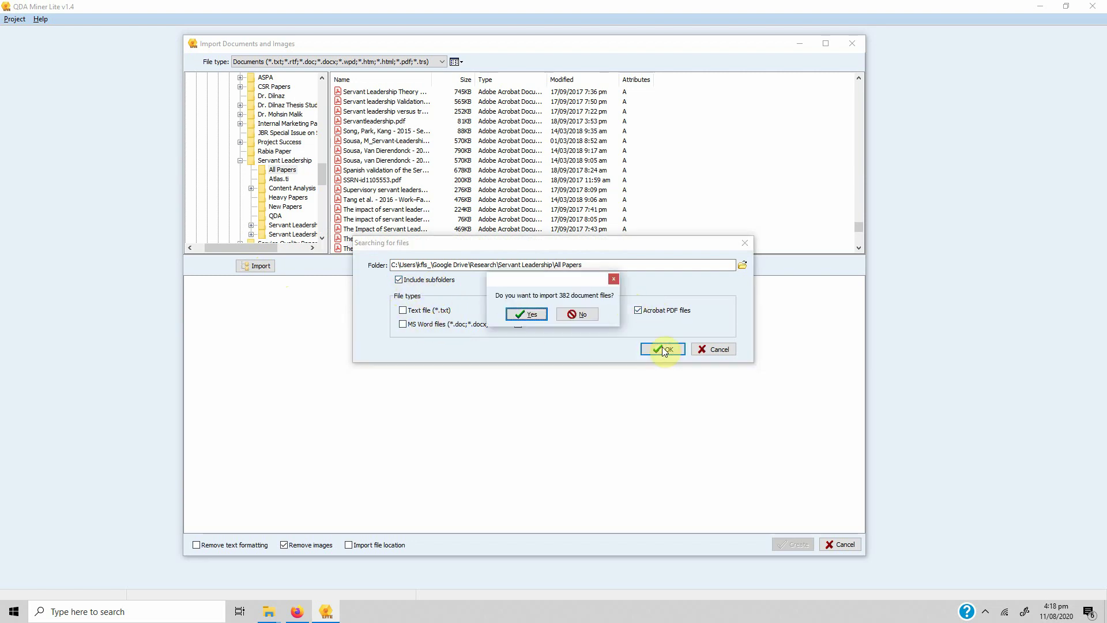
{"action": "left_click", "coordinate": [521, 317]}
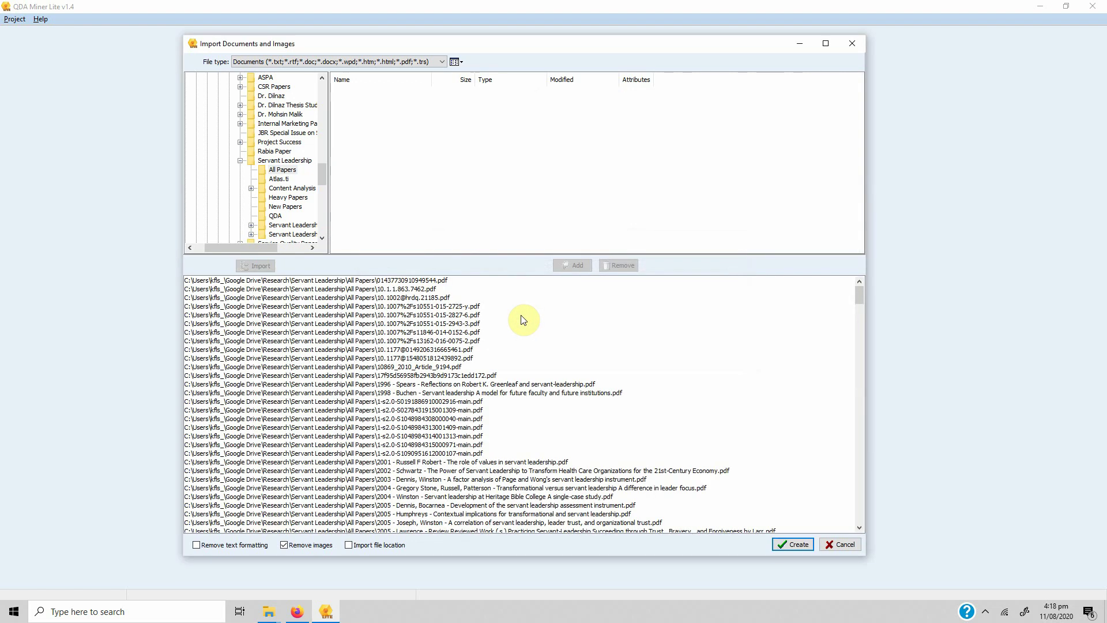
Create the project from the listed papers and save it as 'SLResearch'
{"action": "left_click", "coordinate": [794, 544]}
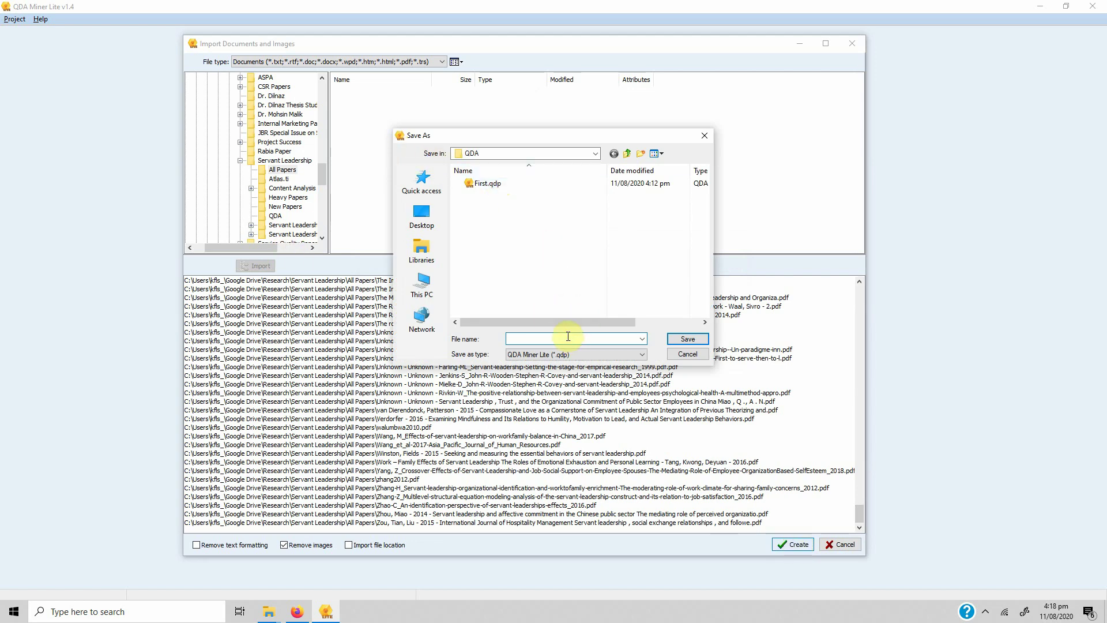
{"action": "type", "text": "SLResearch"}
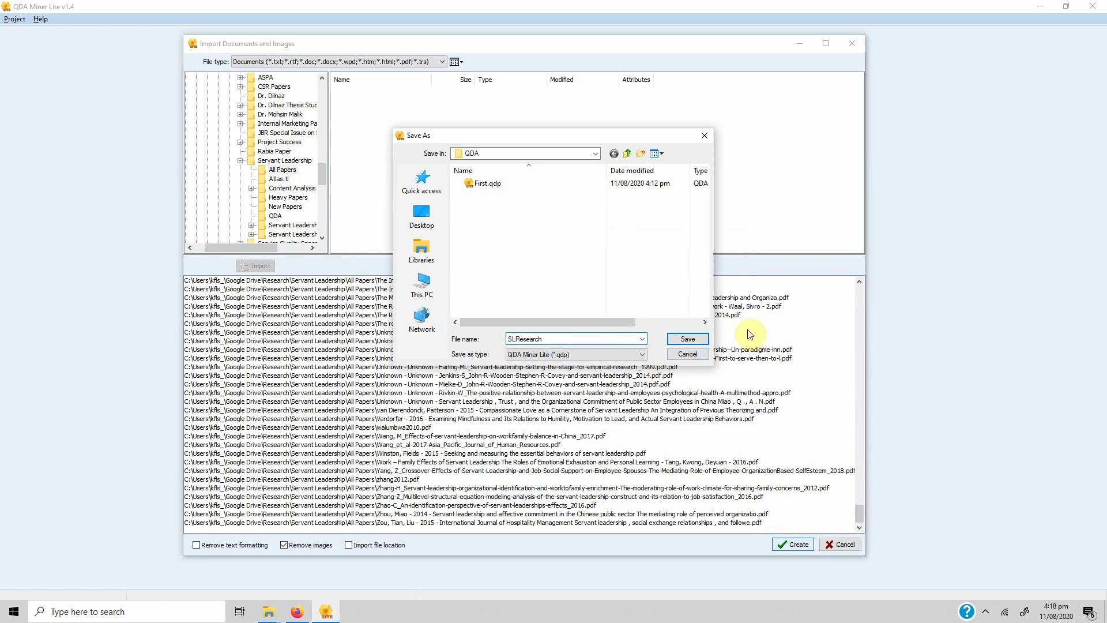
{"action": "left_click", "coordinate": [697, 339]}
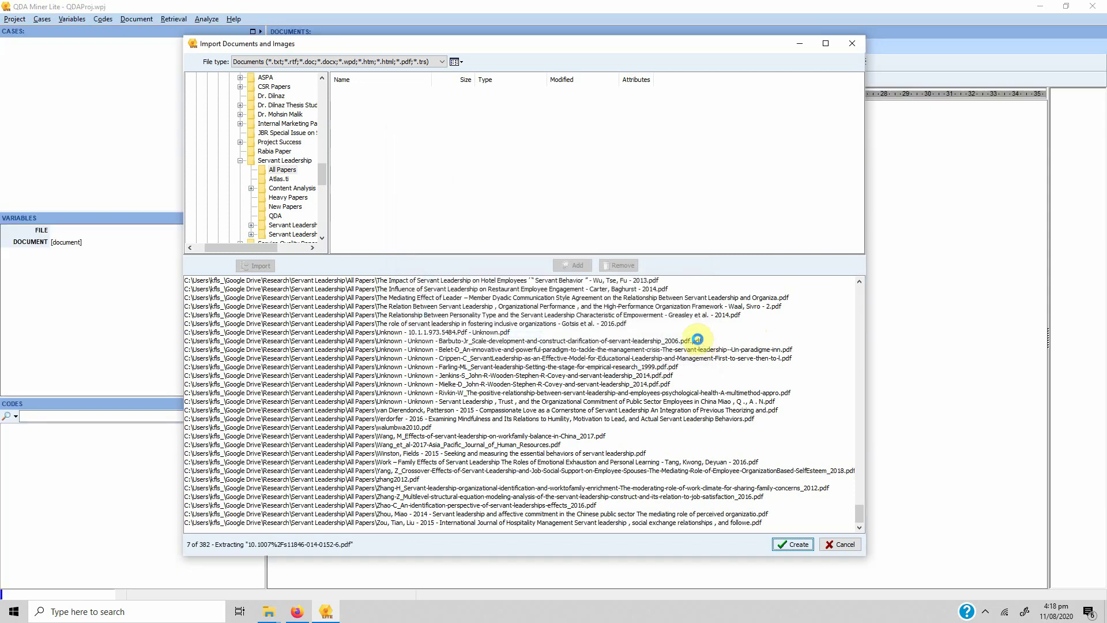
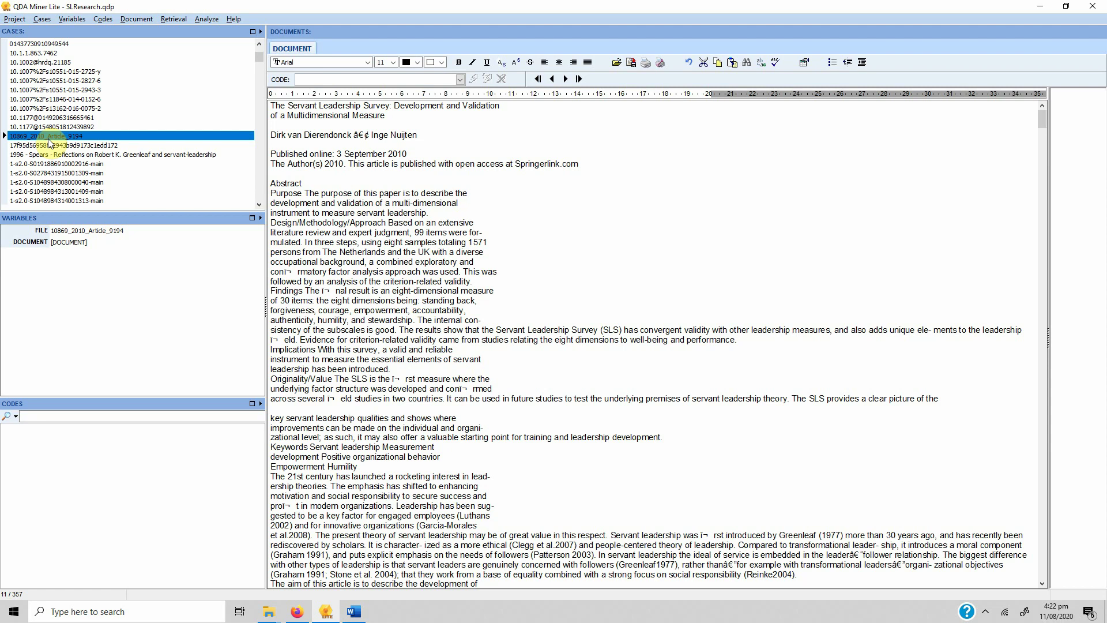
{"action": "left_click", "coordinate": [53, 145]}
{"action": "key", "text": "Down"}
{"action": "key", "text": "Down"}
{"action": "key", "text": "Down"}
{"action": "key", "text": "Down"}
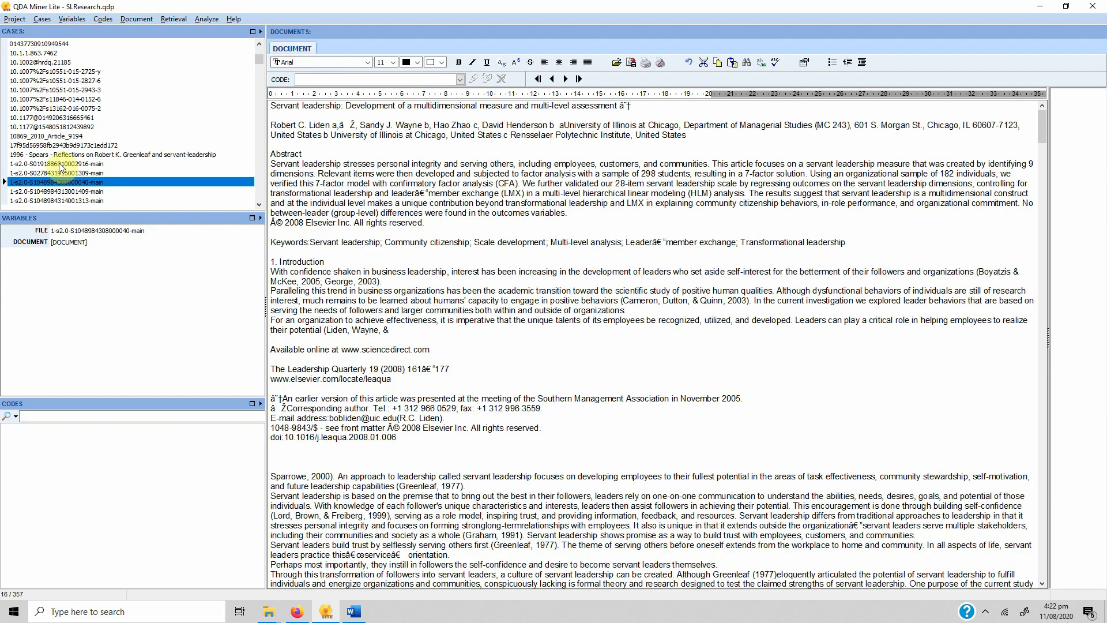
{"action": "left_click", "coordinate": [36, 45]}
{"action": "left_click", "coordinate": [36, 52]}
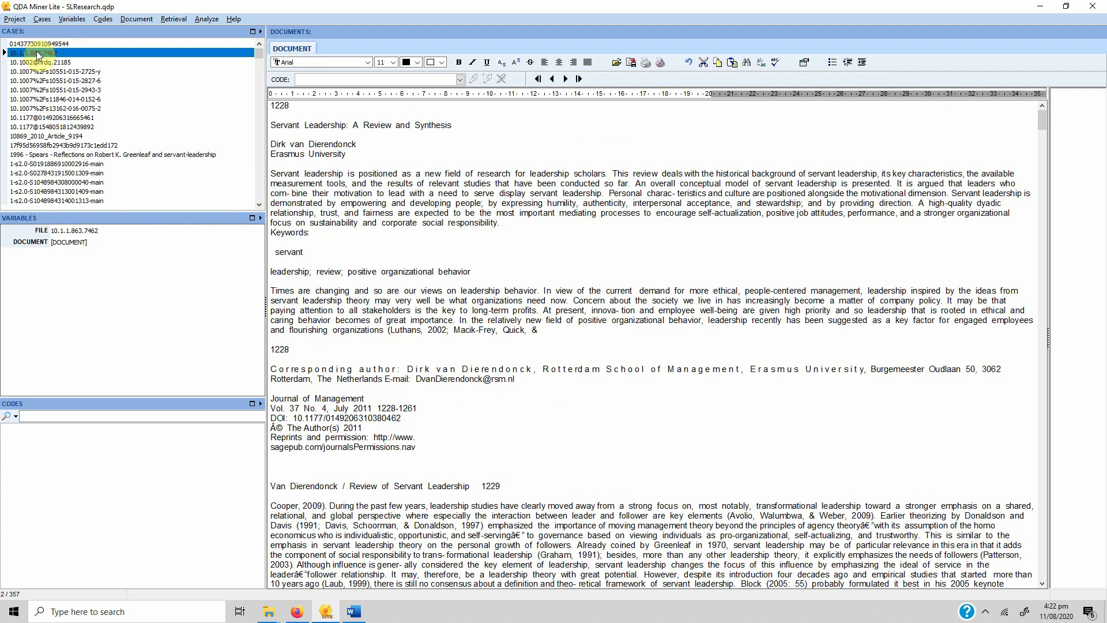
{"action": "left_click", "coordinate": [55, 62]}
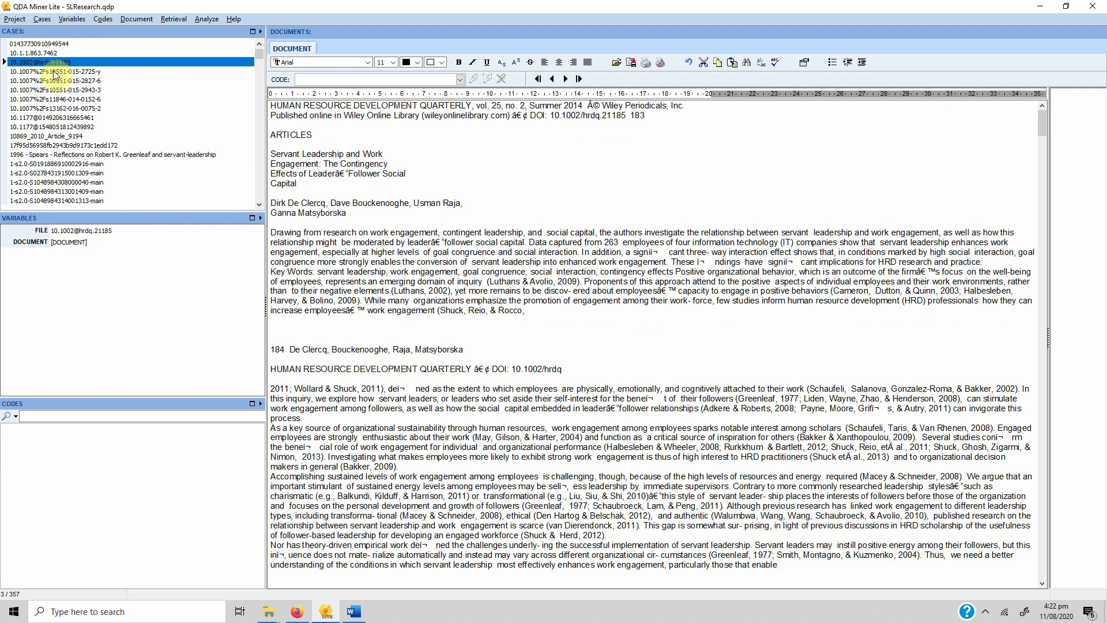
{"action": "left_click", "coordinate": [53, 72]}
{"action": "left_click", "coordinate": [69, 80]}
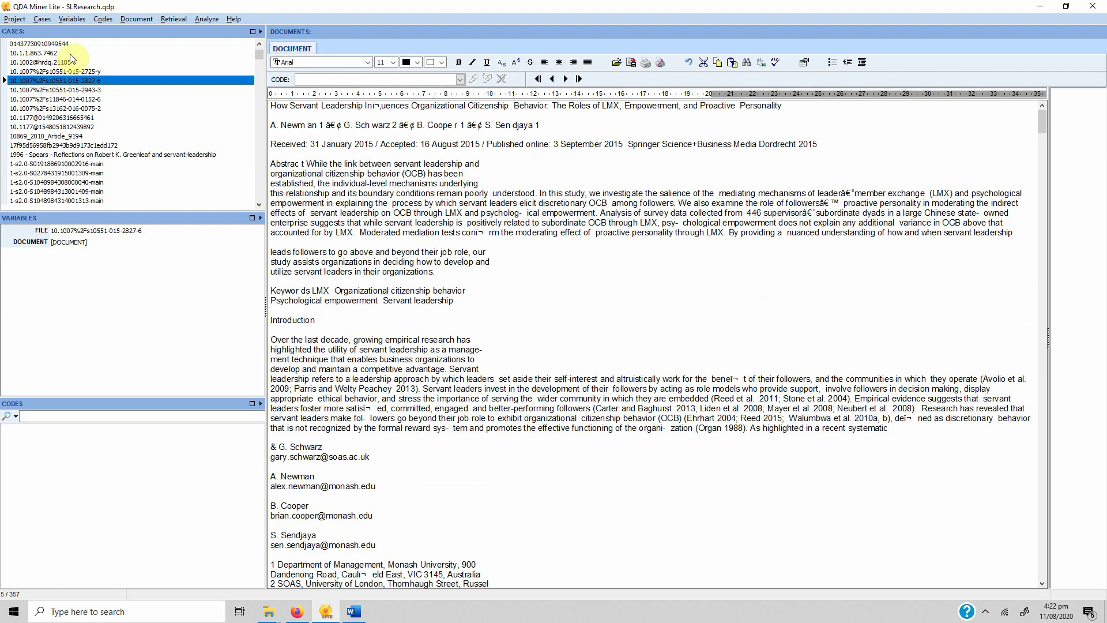
{"action": "left_click", "coordinate": [71, 62]}
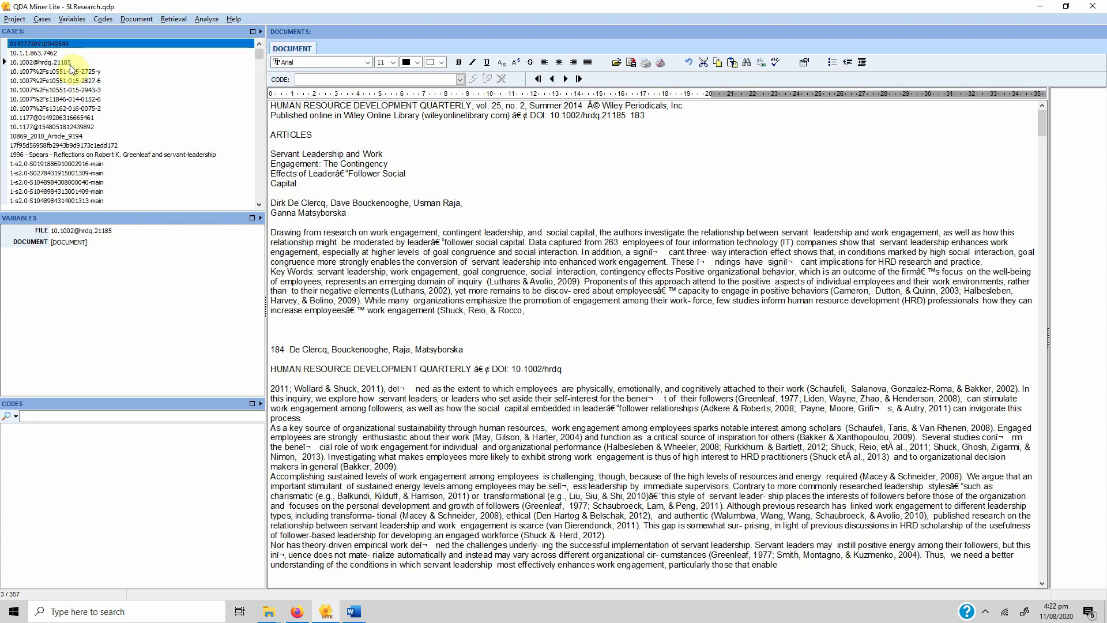
{"action": "left_click", "coordinate": [56, 80]}
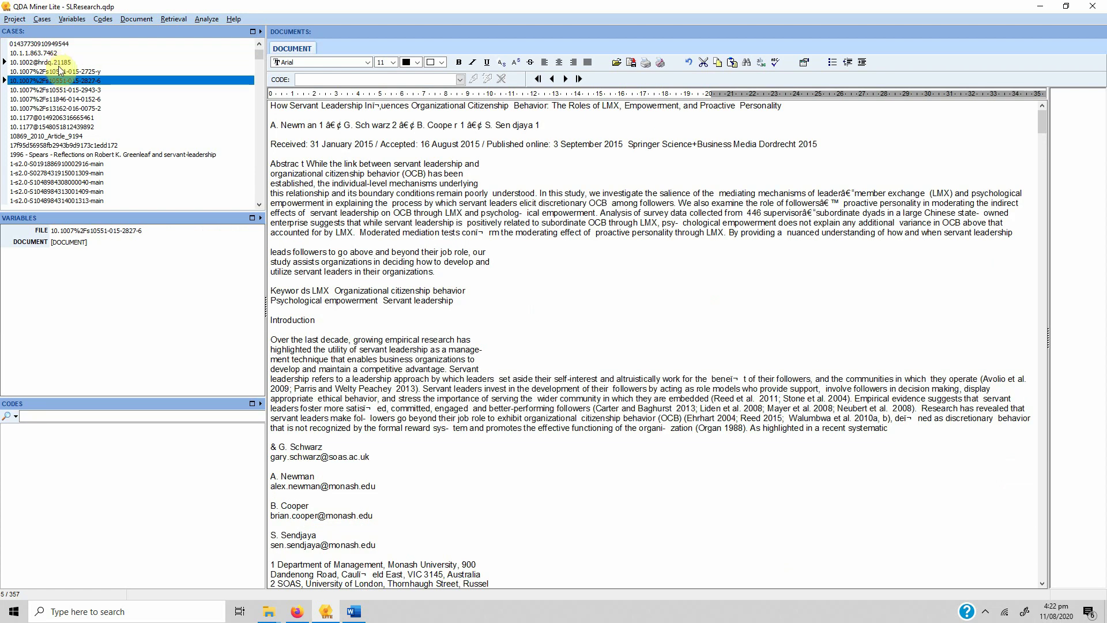
Move down the case list and bring up case 313, the Singapore school leadership article
{"action": "key", "text": "Down"}
{"action": "key", "text": "Down"}
{"action": "key", "text": "Down"}
{"action": "key", "text": "Down"}
{"action": "key", "text": "Down"}
{"action": "key", "text": "Down"}
{"action": "key", "text": "Down"}
{"action": "key", "text": "Down"}
{"action": "key", "text": "Down"}
{"action": "key", "text": "Down"}
{"action": "key", "text": "Down"}
{"action": "key", "text": "Down"}
{"action": "key", "text": "Down"}
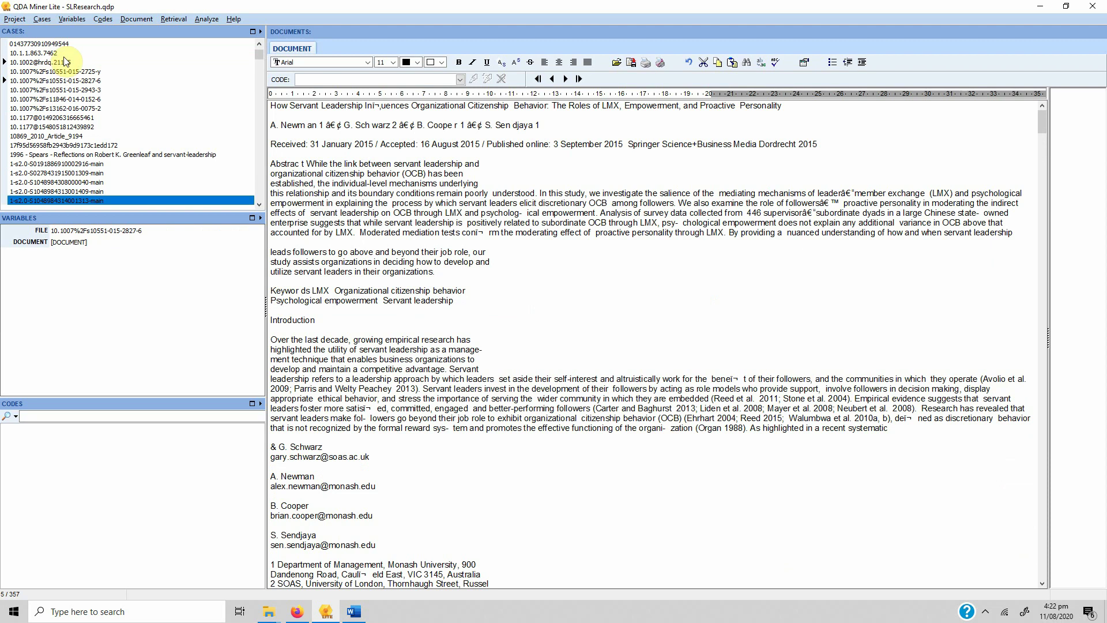
{"action": "left_click", "coordinate": [242, 196]}
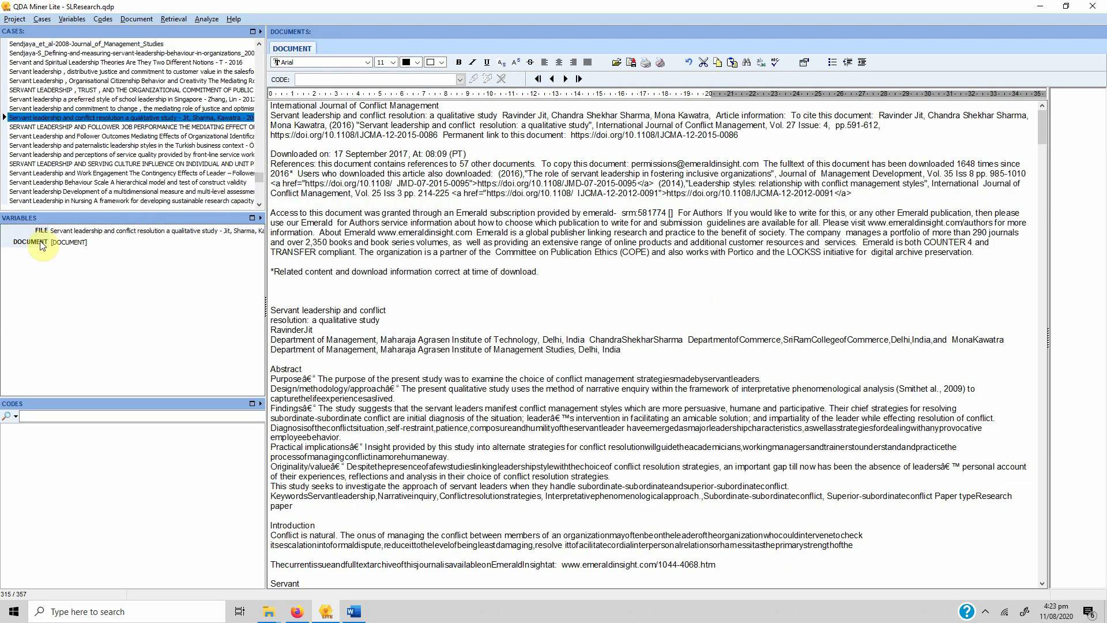
{"action": "left_click", "coordinate": [126, 100]}
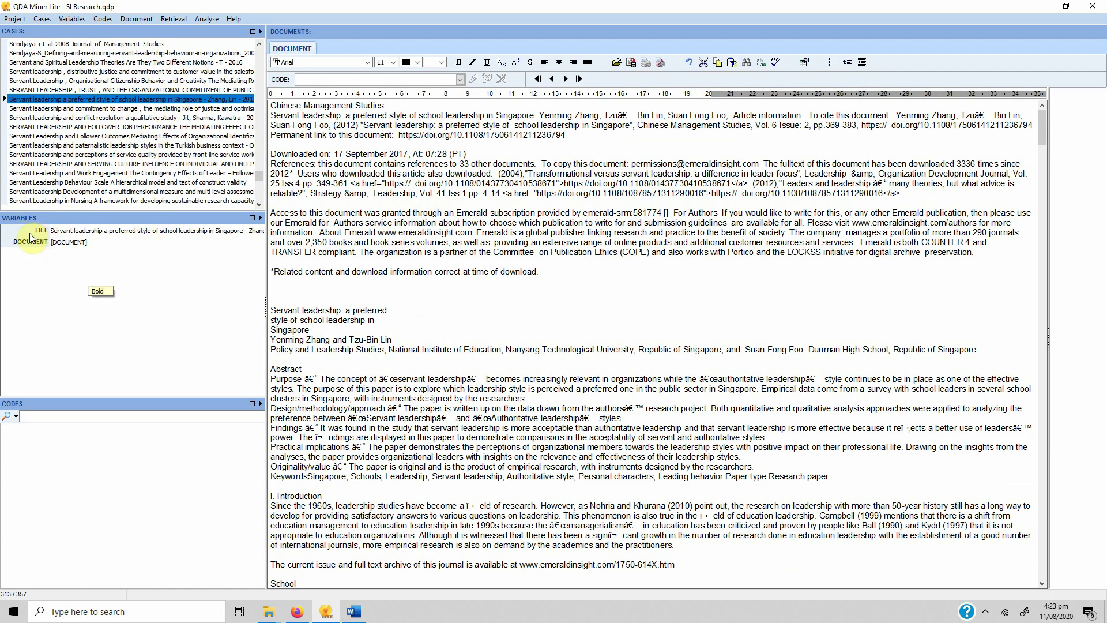
{"action": "left_click", "coordinate": [84, 244]}
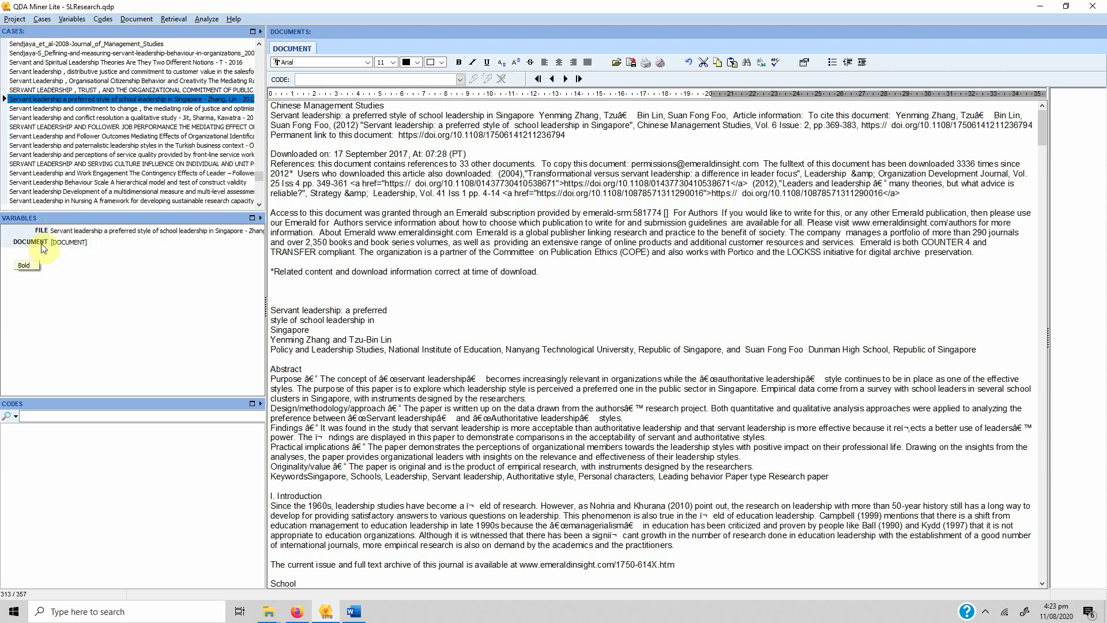
Open case 317, the 2016 Follower Outcomes article, and scroll to its limitations section
{"action": "left_click", "coordinate": [96, 139]}
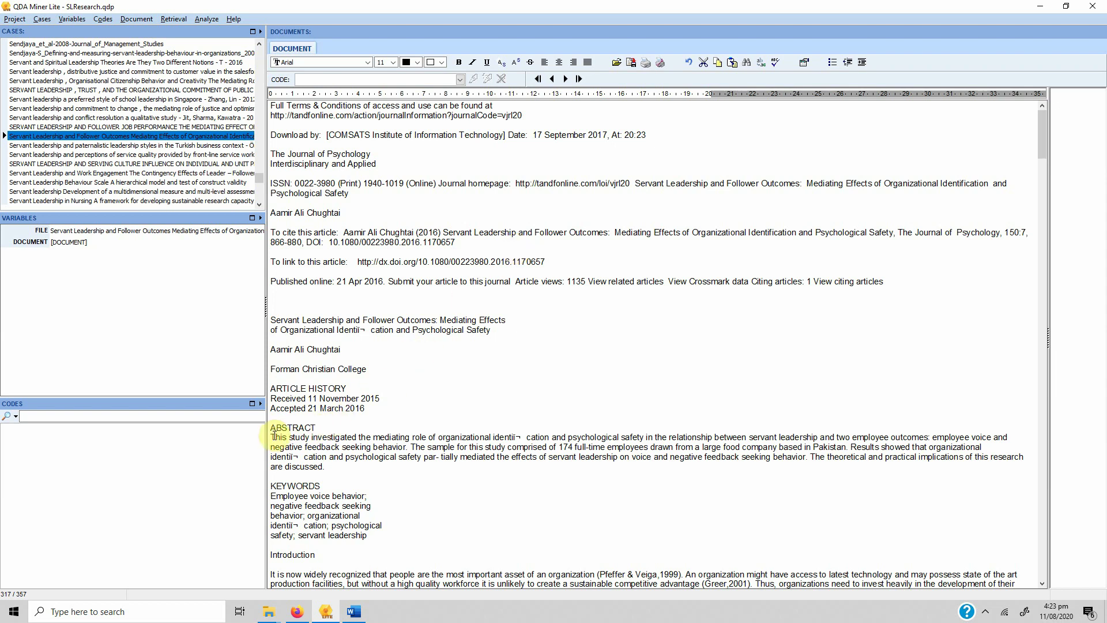
{"action": "scroll", "coordinate": [396, 271], "scroll_direction": "down", "scroll_amount": 12}
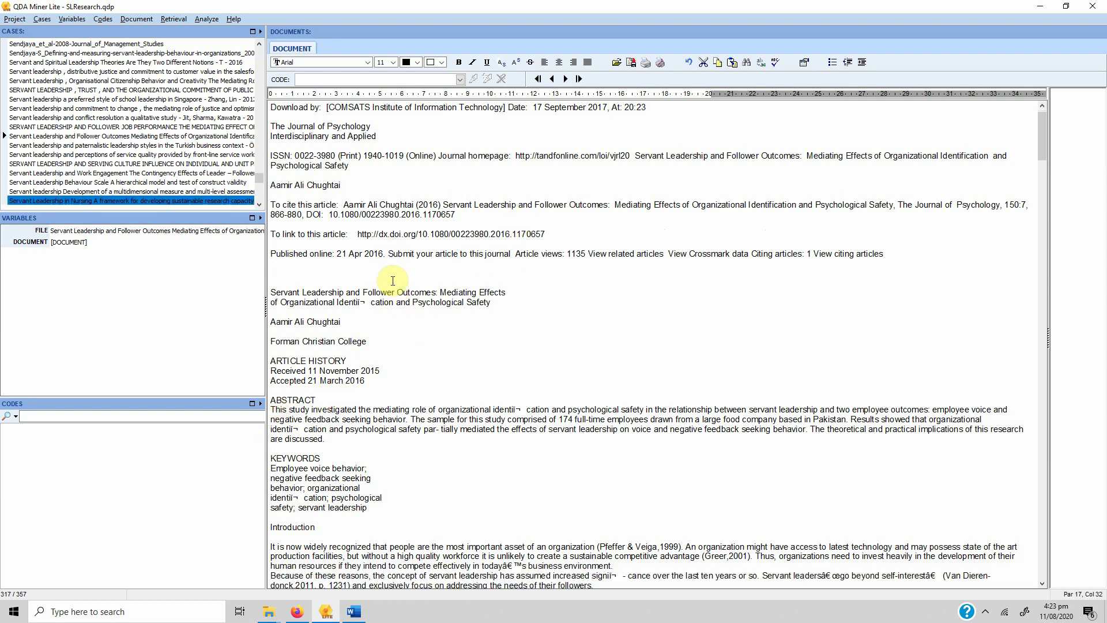
{"action": "scroll", "coordinate": [395, 291], "scroll_direction": "down", "scroll_amount": 10}
{"action": "scroll", "coordinate": [395, 292], "scroll_direction": "down", "scroll_amount": 13}
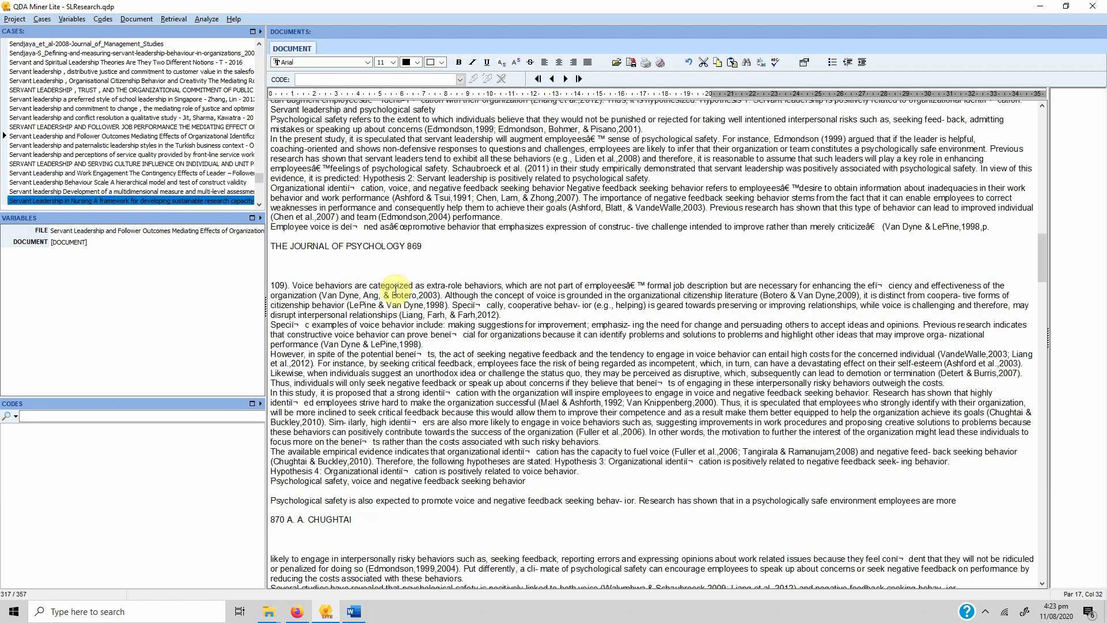
{"action": "scroll", "coordinate": [395, 291], "scroll_direction": "down", "scroll_amount": 20}
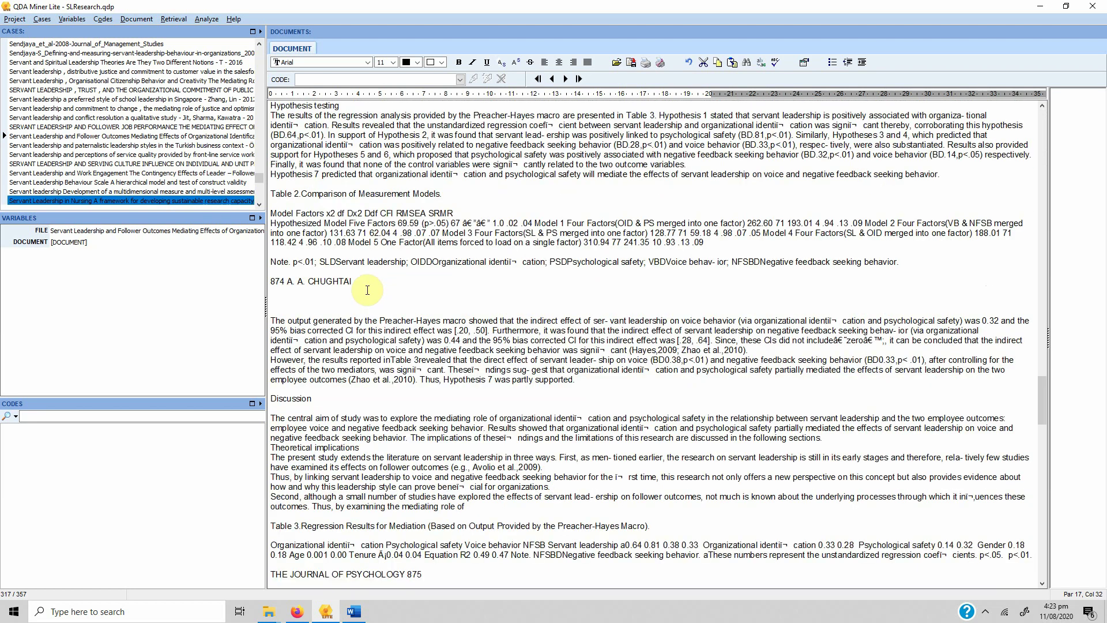
{"action": "scroll", "coordinate": [306, 300], "scroll_direction": "down", "scroll_amount": 10}
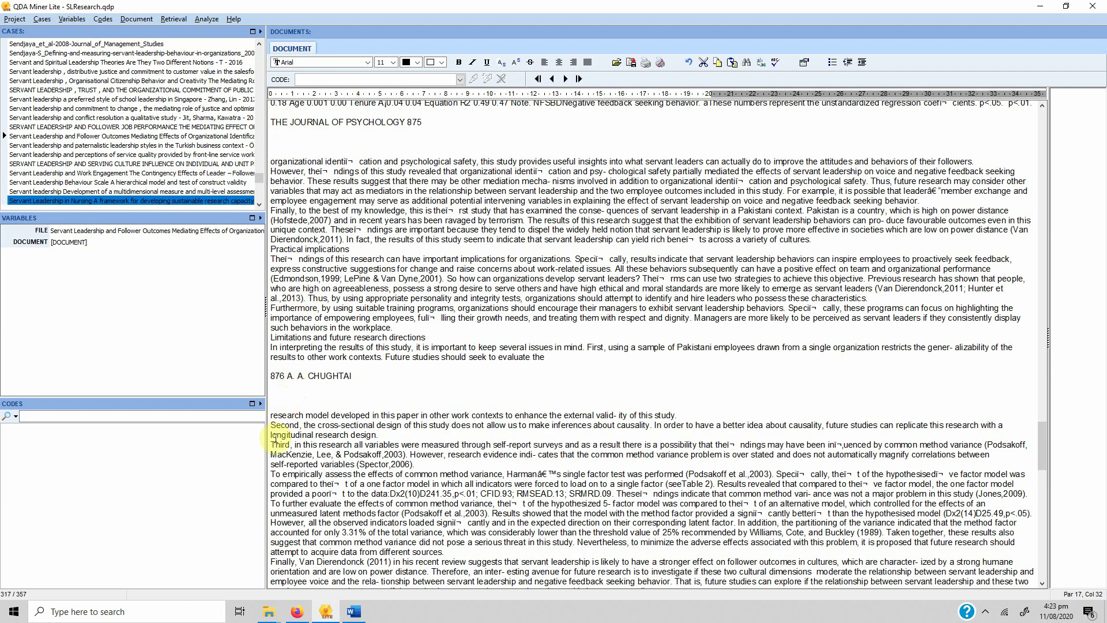
Code the self-report measurement sentence with a new 'Dark Side of SL' code under SL
{"action": "left_click_drag", "start_coordinate": [270, 445], "coordinate": [381, 461]}
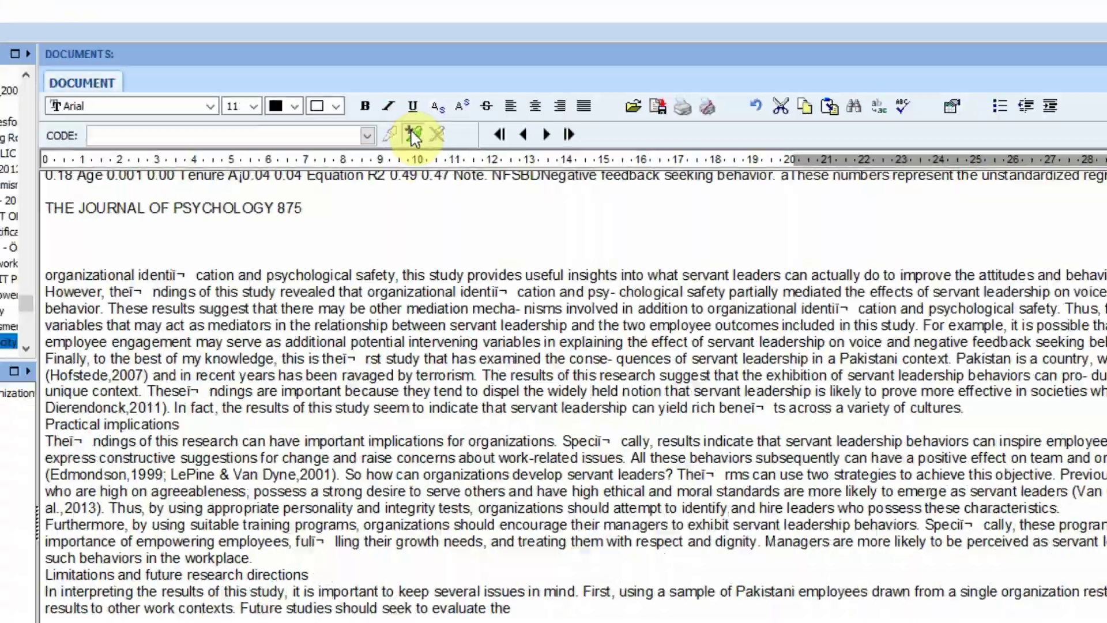
{"action": "left_click", "coordinate": [413, 136]}
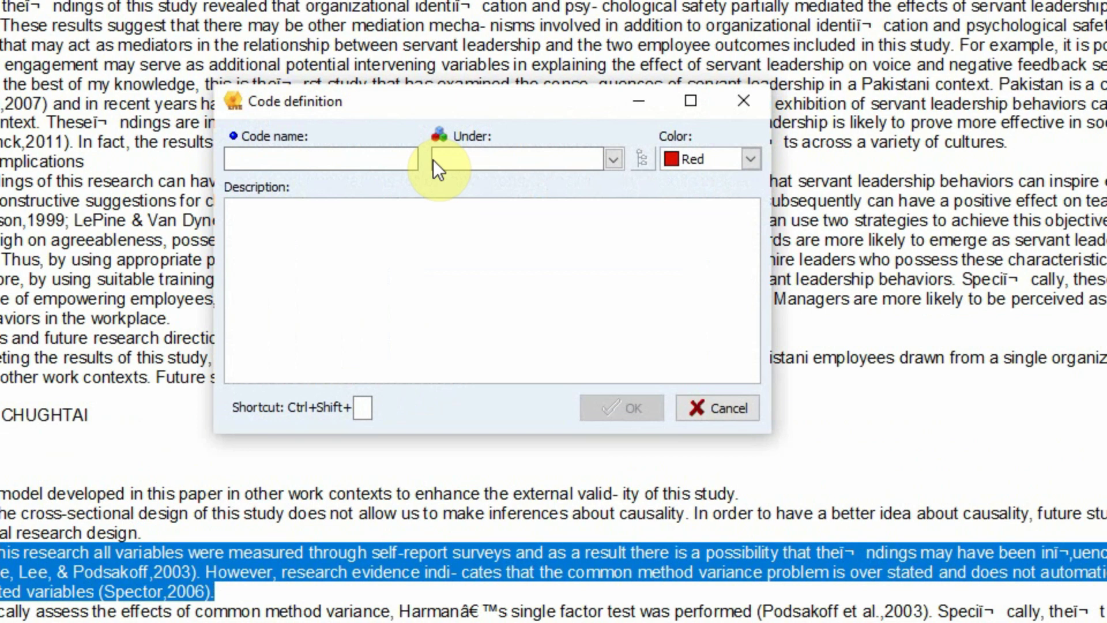
{"action": "type", "text": "Dark S"}
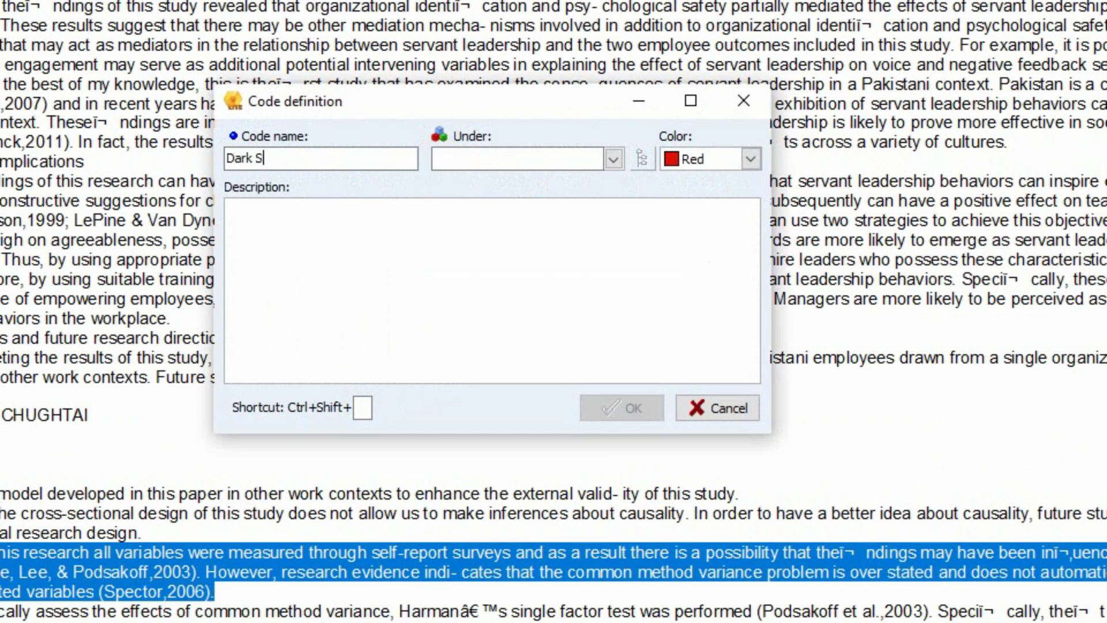
{"action": "type", "text": "ide of SL"}
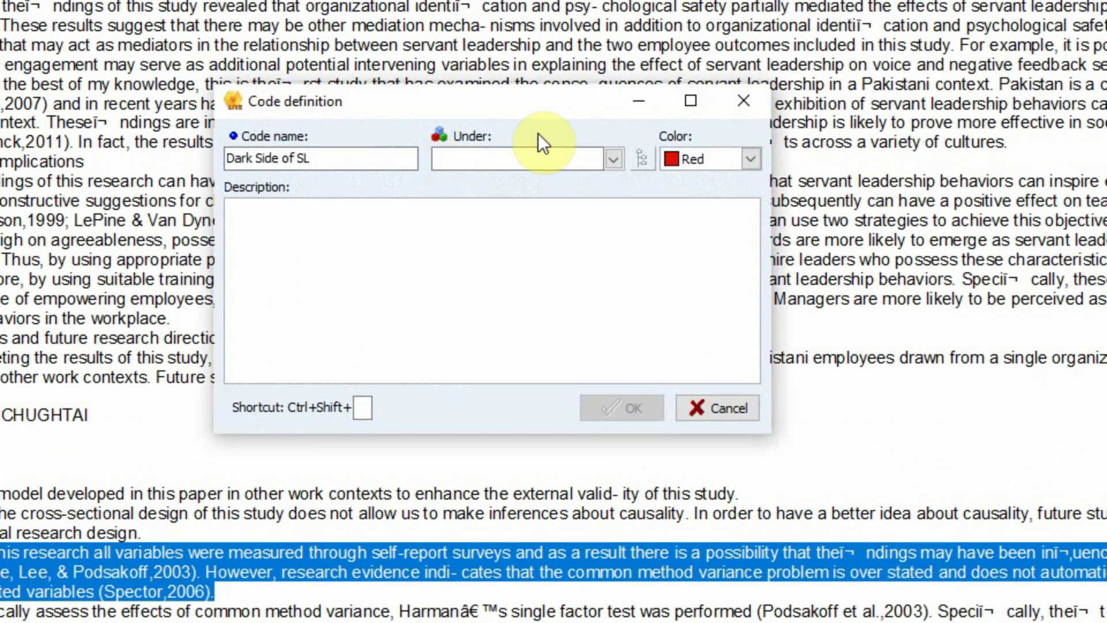
{"action": "left_click", "coordinate": [585, 155]}
{"action": "type", "text": "SL"}
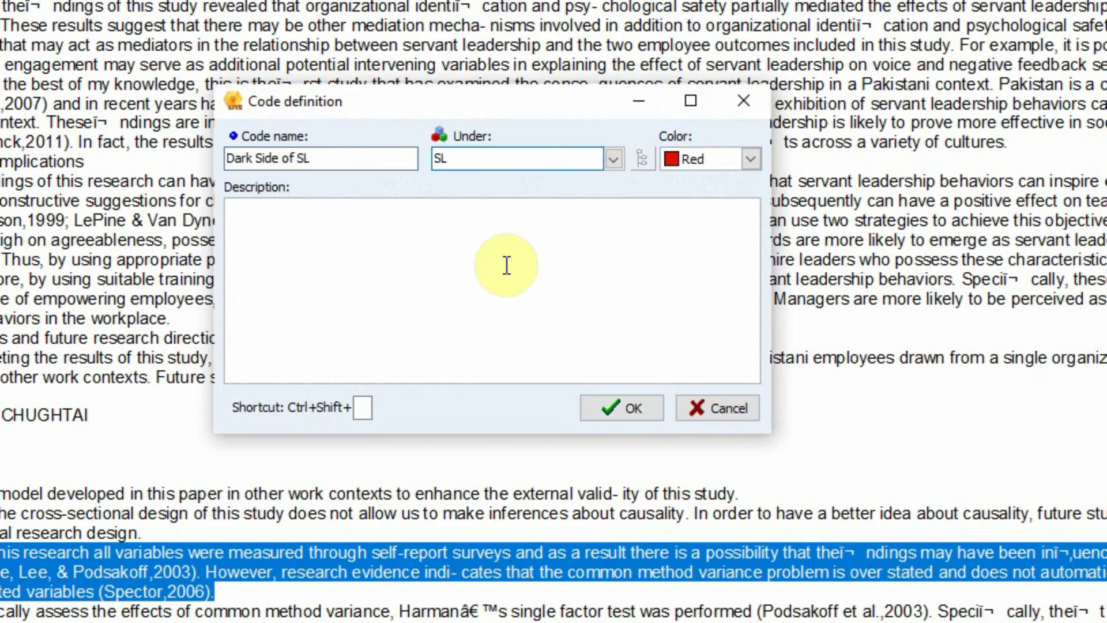
{"action": "left_click", "coordinate": [612, 410]}
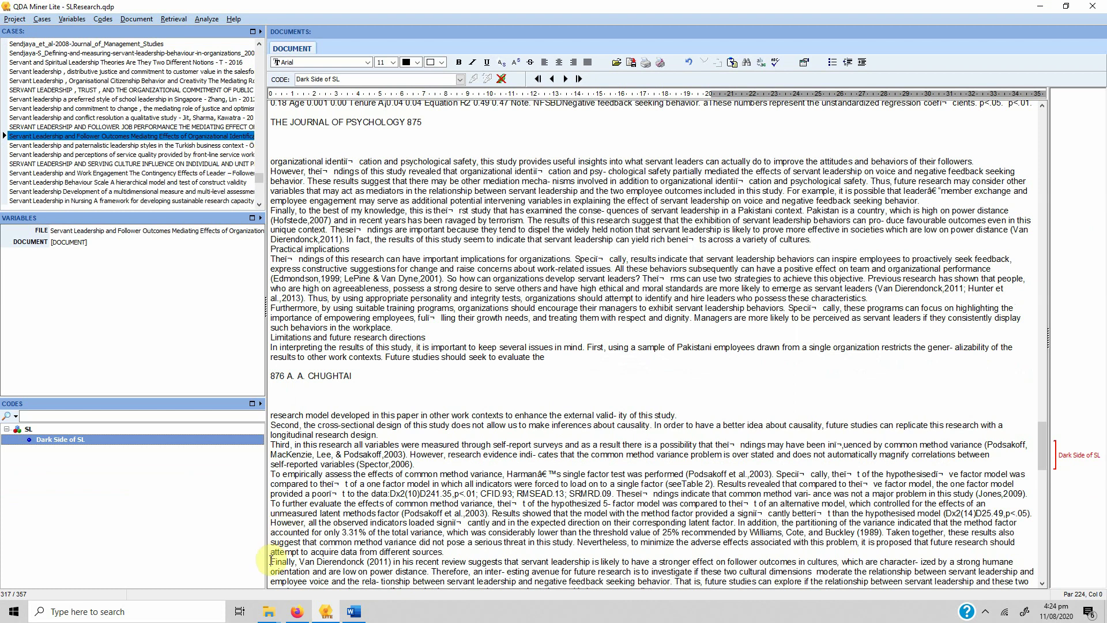
Apply Dark Side of SL to the Van Dierendonck sentence on high power distance cultures
{"action": "left_click_drag", "start_coordinate": [271, 562], "coordinate": [432, 571]}
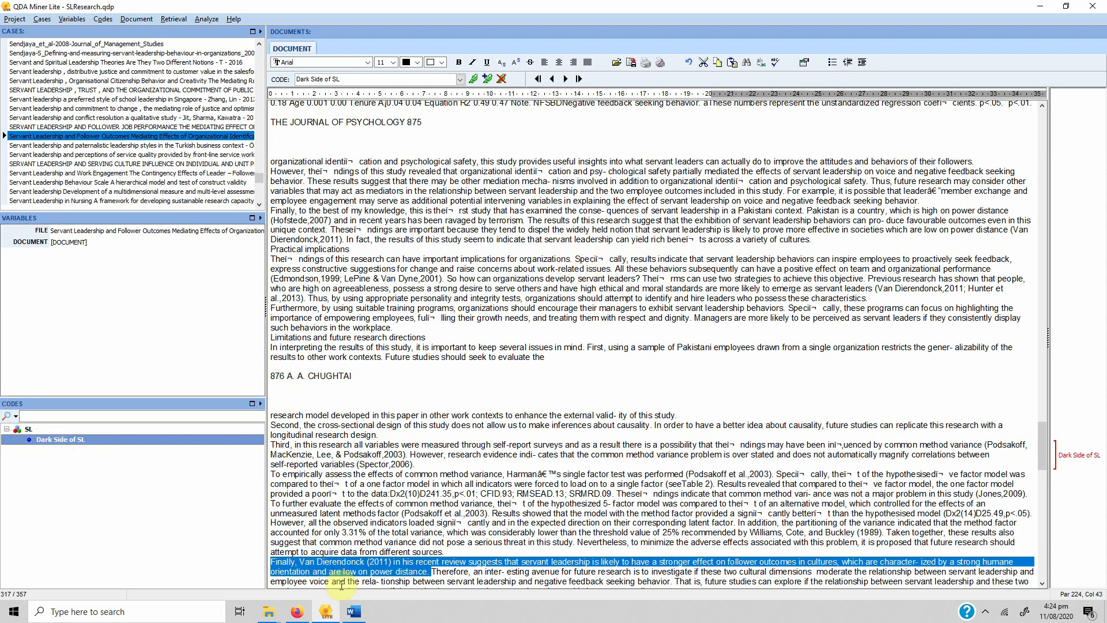
{"action": "left_click_drag", "start_coordinate": [76, 444], "coordinate": [311, 568]}
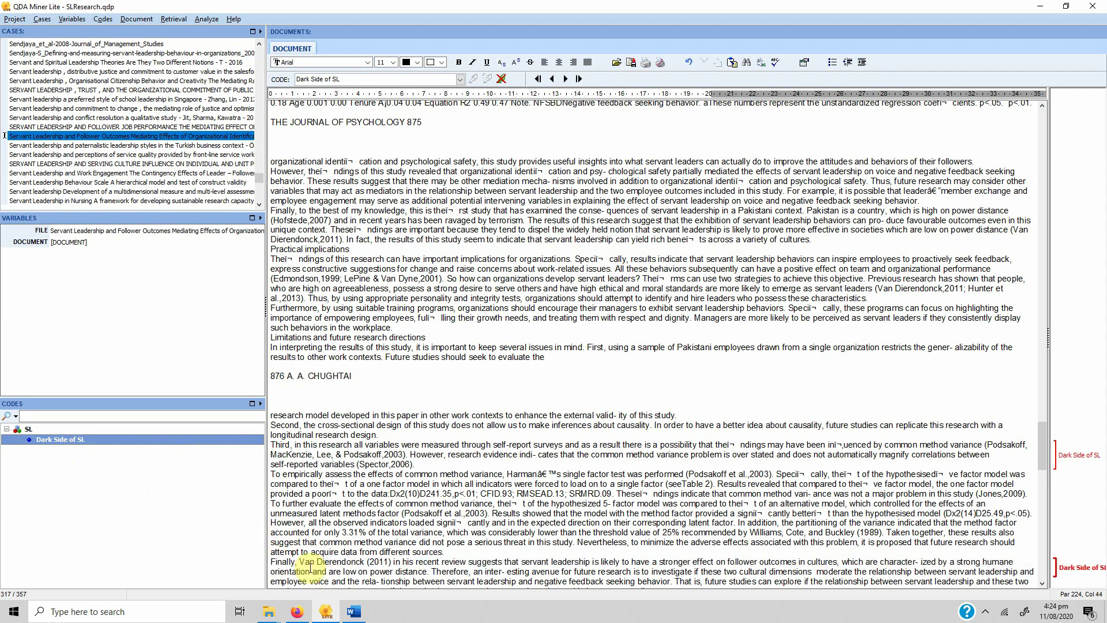
{"action": "left_click", "coordinate": [375, 380]}
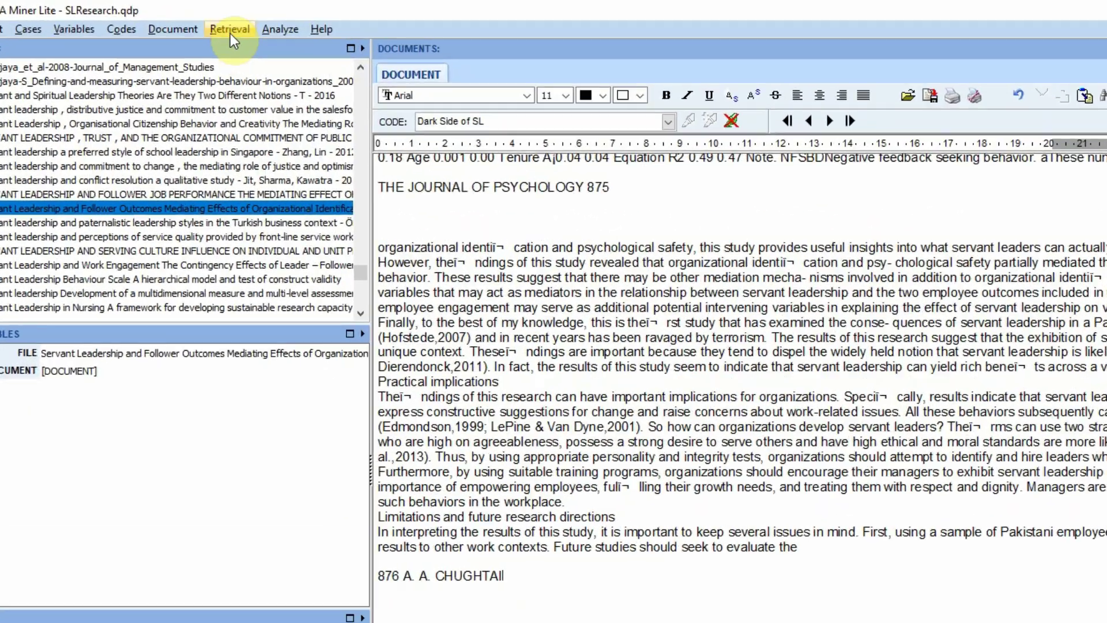
{"action": "left_click", "coordinate": [173, 19]}
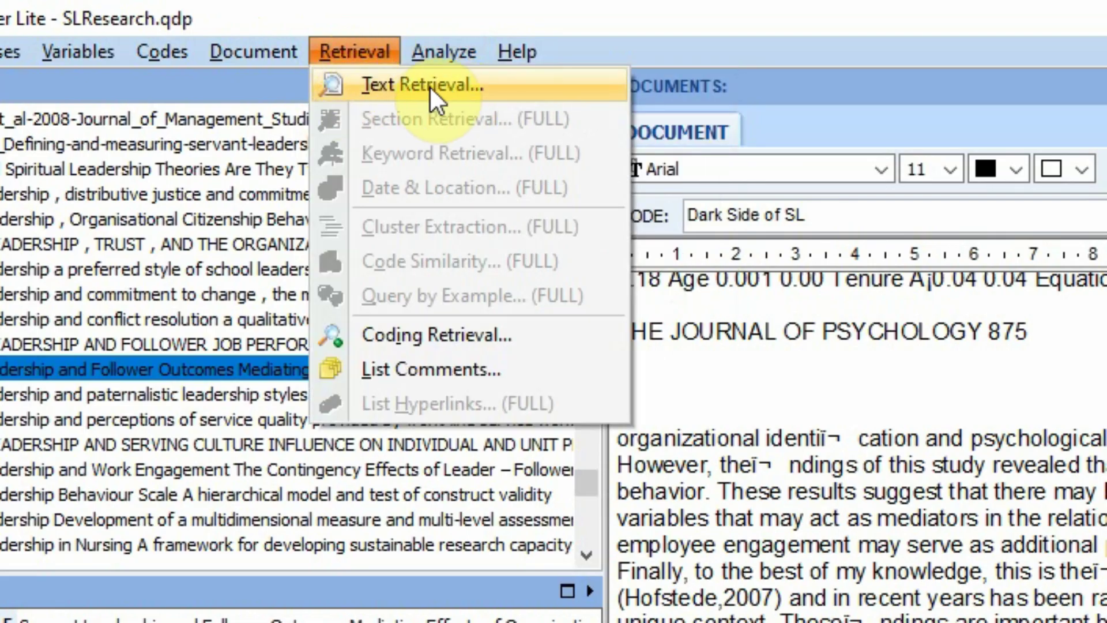
Start a Text Retrieval search on the DOCUMENT field with Sentence as the search unit
{"action": "left_click", "coordinate": [369, 85]}
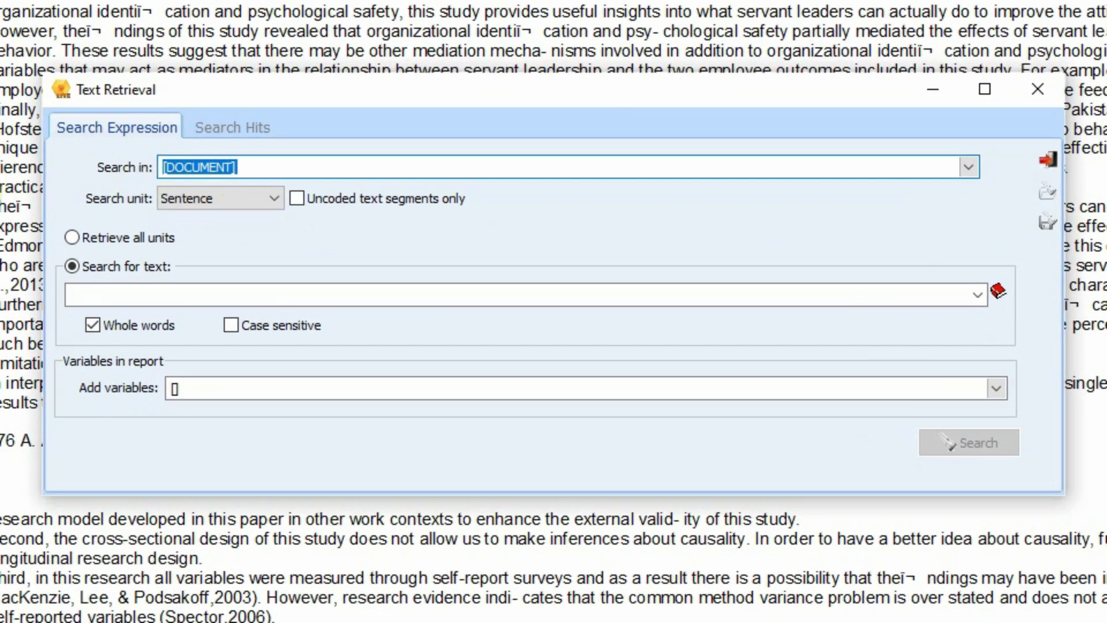
{"action": "left_click", "coordinate": [968, 167]}
{"action": "left_click", "coordinate": [968, 166]}
{"action": "left_click", "coordinate": [216, 202]}
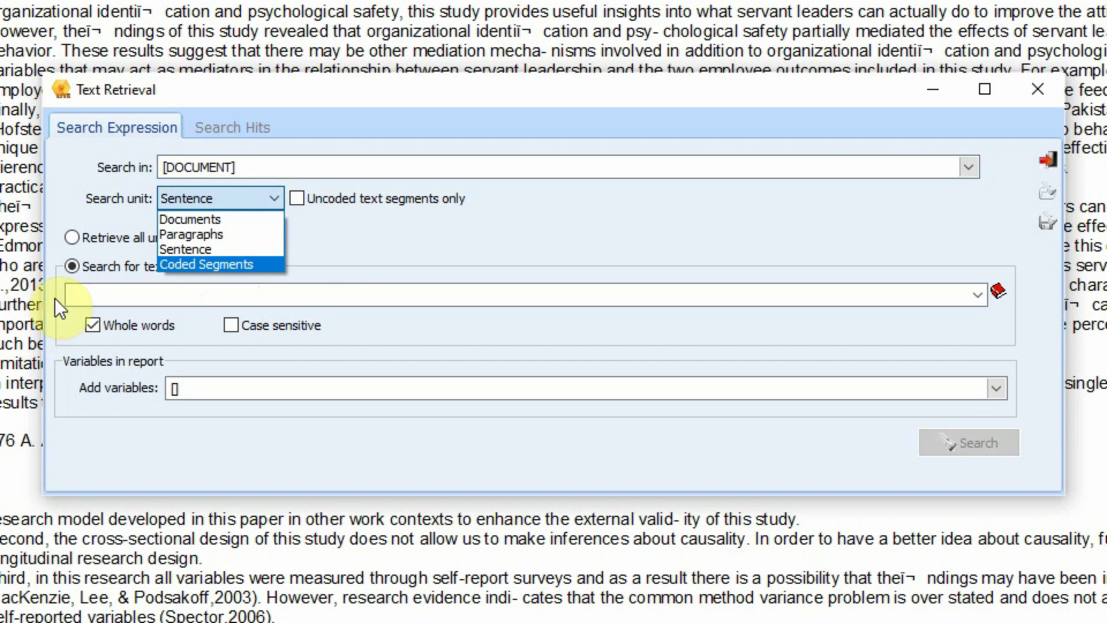
{"action": "left_click", "coordinate": [188, 250]}
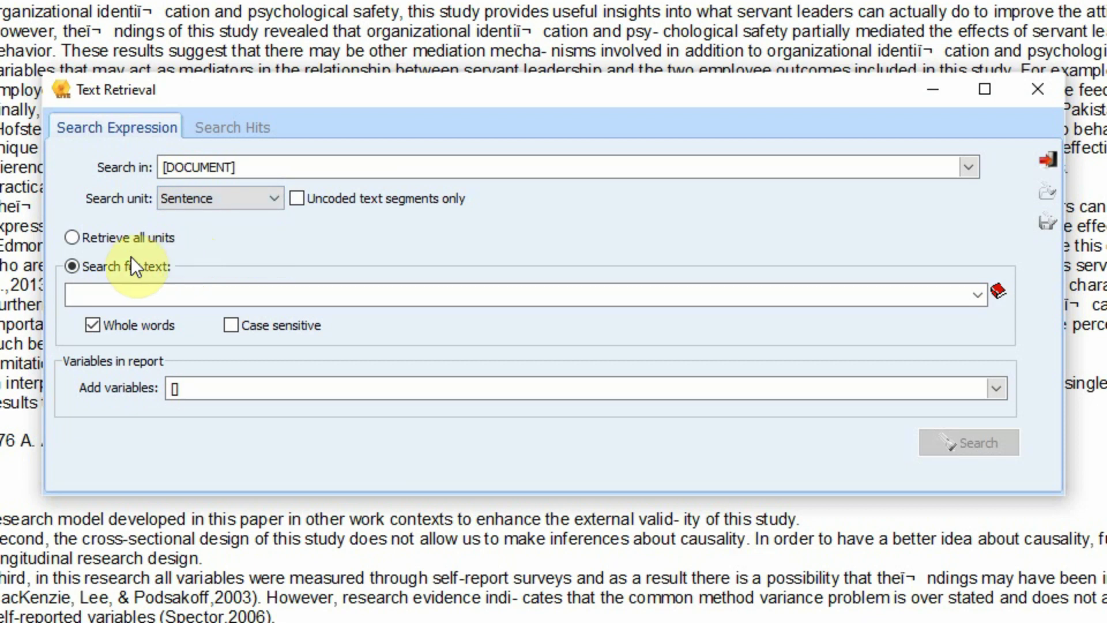
{"action": "left_click", "coordinate": [118, 296]}
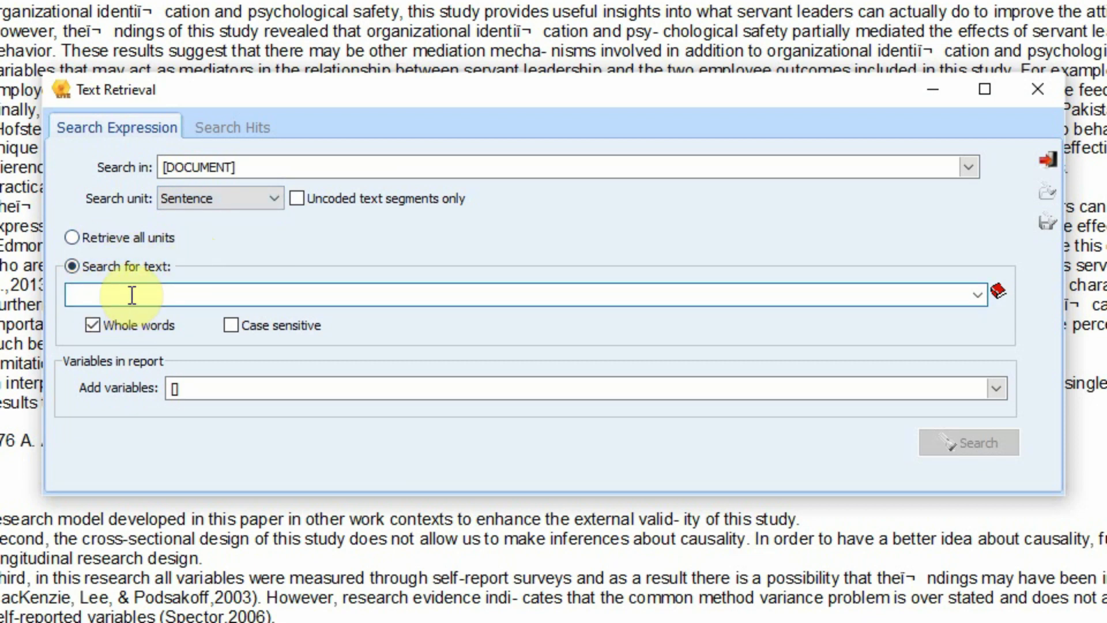
Enter the expression "Servant Leadership" and Motivation with Whole words checked
{"action": "type", "text": "Se"}
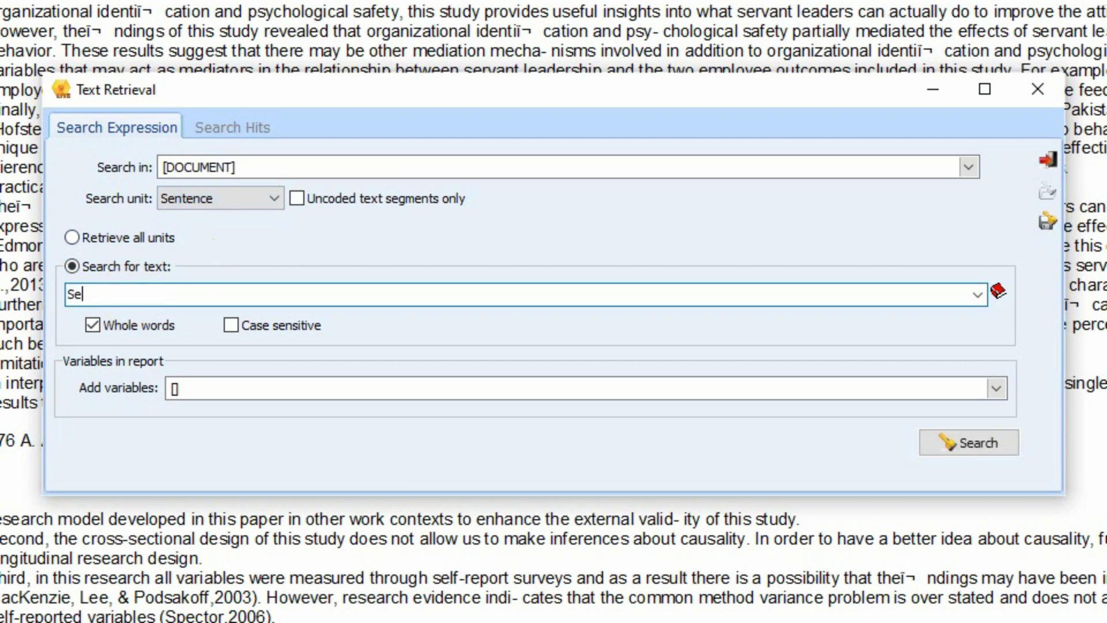
{"action": "type", "text": "rvant"}
{"action": "type", "text": "Leadership"}
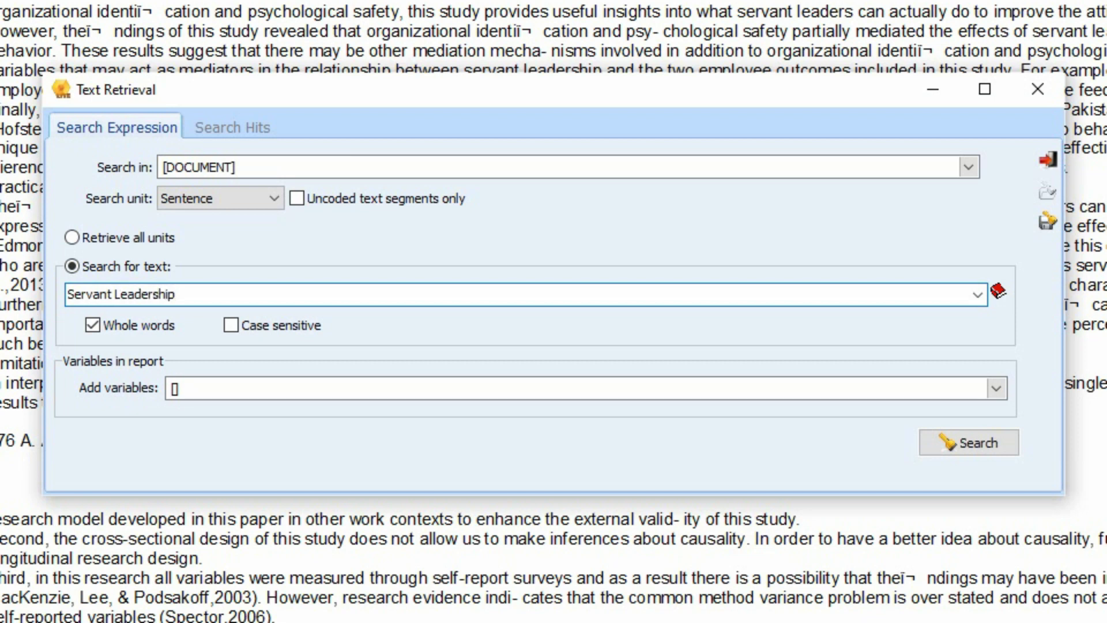
{"action": "type", "text": "\""}
{"action": "key", "text": "Left"}
{"action": "key", "text": "Left"}
{"action": "key", "text": "Left"}
{"action": "key", "text": "Left"}
{"action": "key", "text": "Left"}
{"action": "key", "text": "Left"}
{"action": "key", "text": "Left"}
{"action": "key", "text": "Left"}
{"action": "key", "text": "Left"}
{"action": "key", "text": "Left"}
{"action": "key", "text": "Left"}
{"action": "key", "text": "Left"}
{"action": "key", "text": "Left"}
{"action": "key", "text": "Left"}
{"action": "key", "text": "Left"}
{"action": "key", "text": "Left"}
{"action": "key", "text": "Home"}
{"action": "type", "text": "\""}
{"action": "key", "text": "End"}
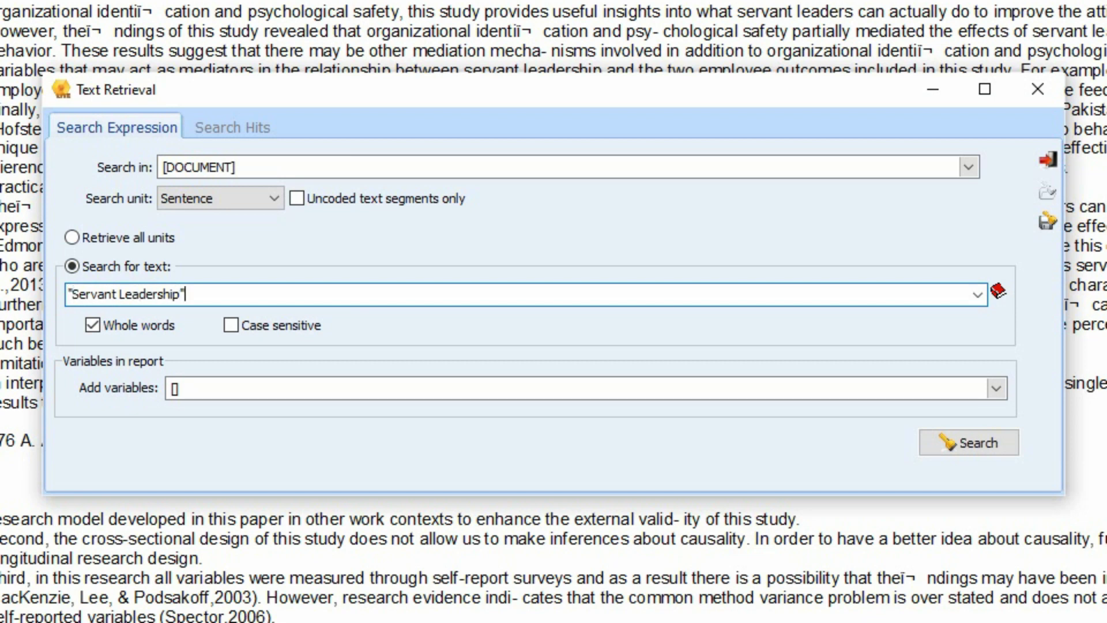
{"action": "type", "text": "and Motivation"}
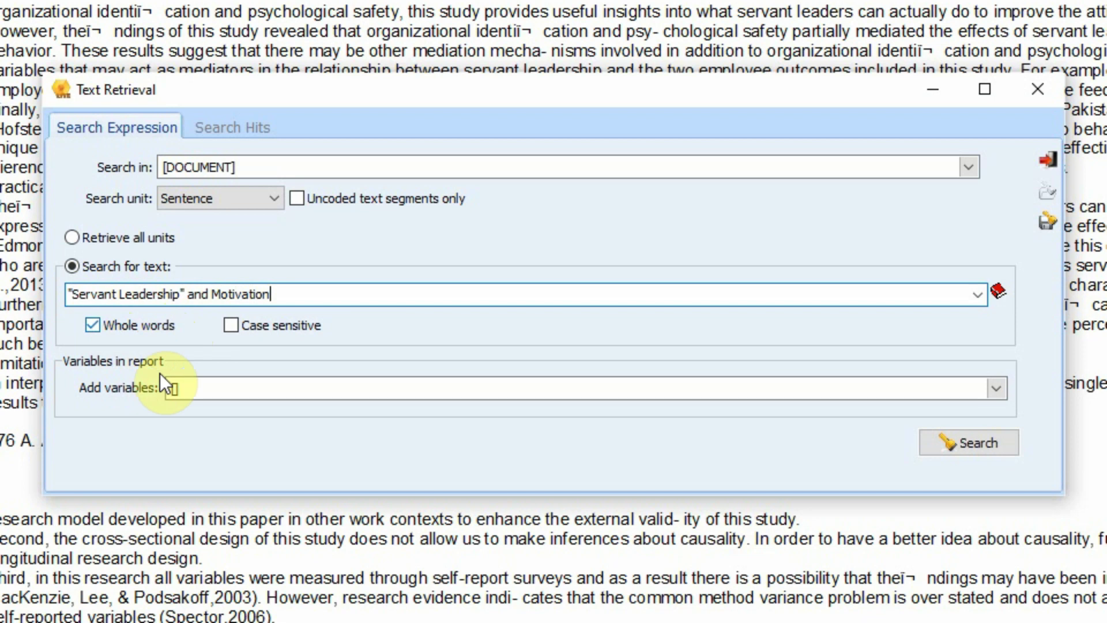
{"action": "left_click", "coordinate": [261, 383]}
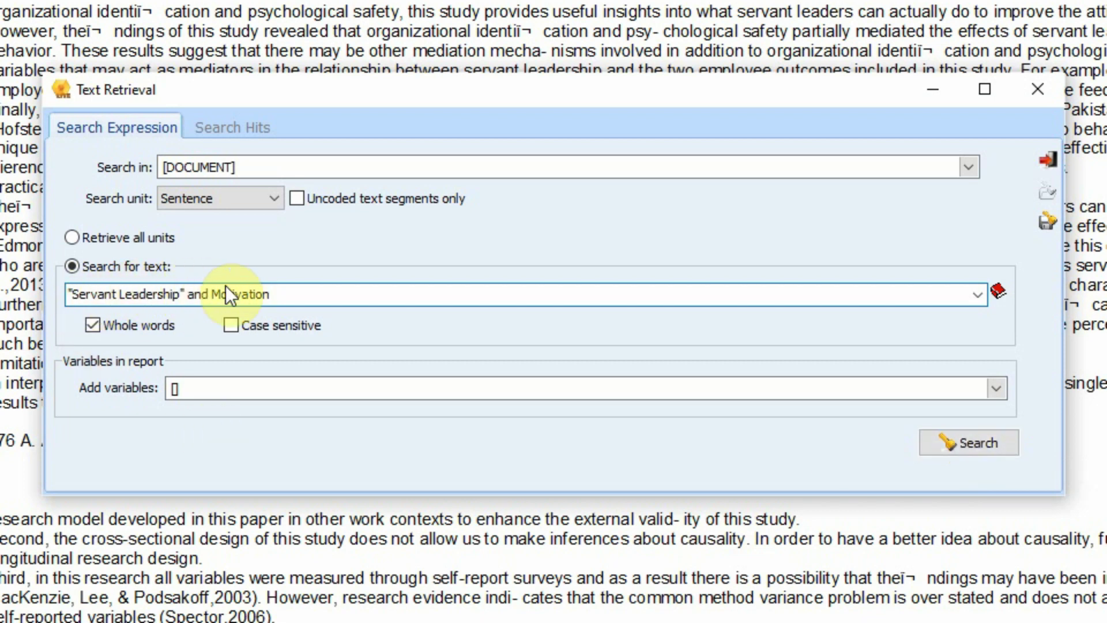
{"action": "left_click", "coordinate": [281, 296]}
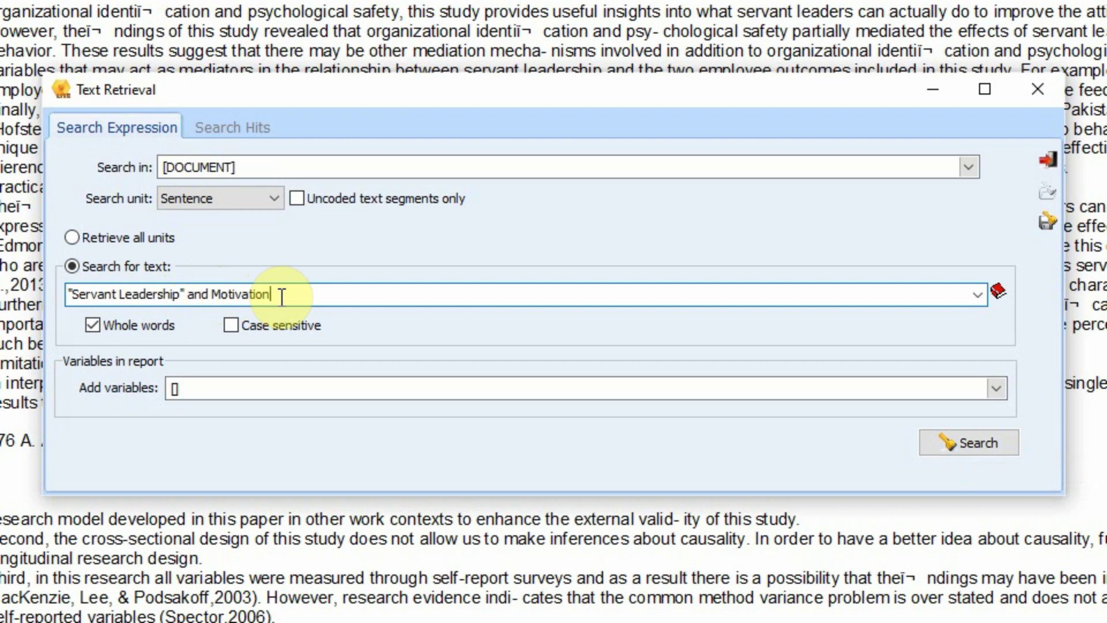
Run the search, returning 237 hits, and enlarge the results window
{"action": "left_click", "coordinate": [973, 445]}
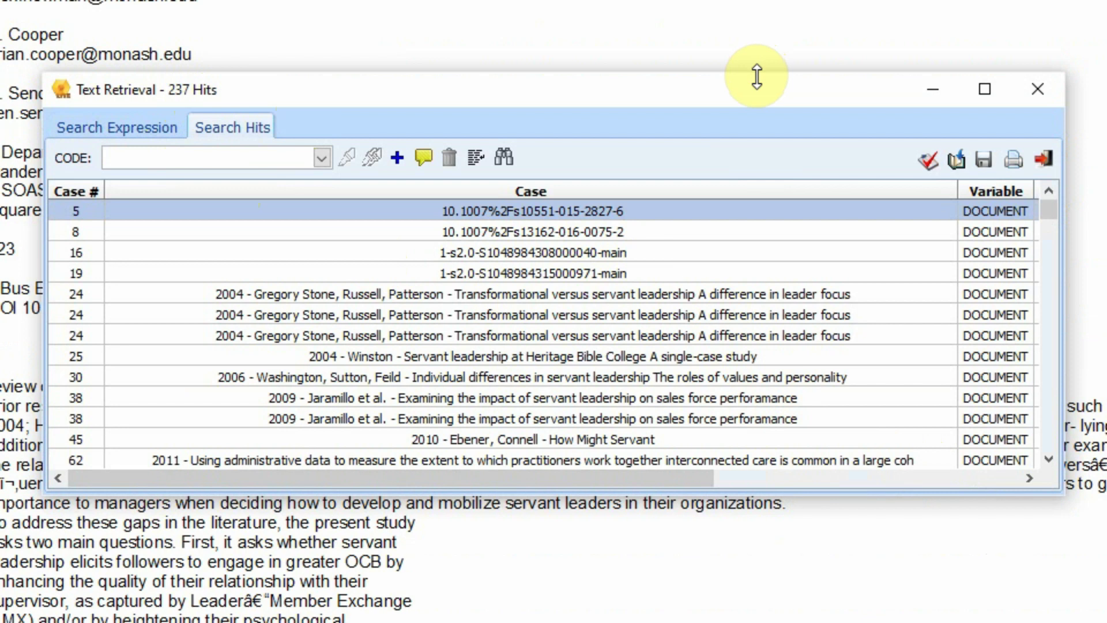
{"action": "left_click_drag", "start_coordinate": [757, 75], "coordinate": [554, 1]}
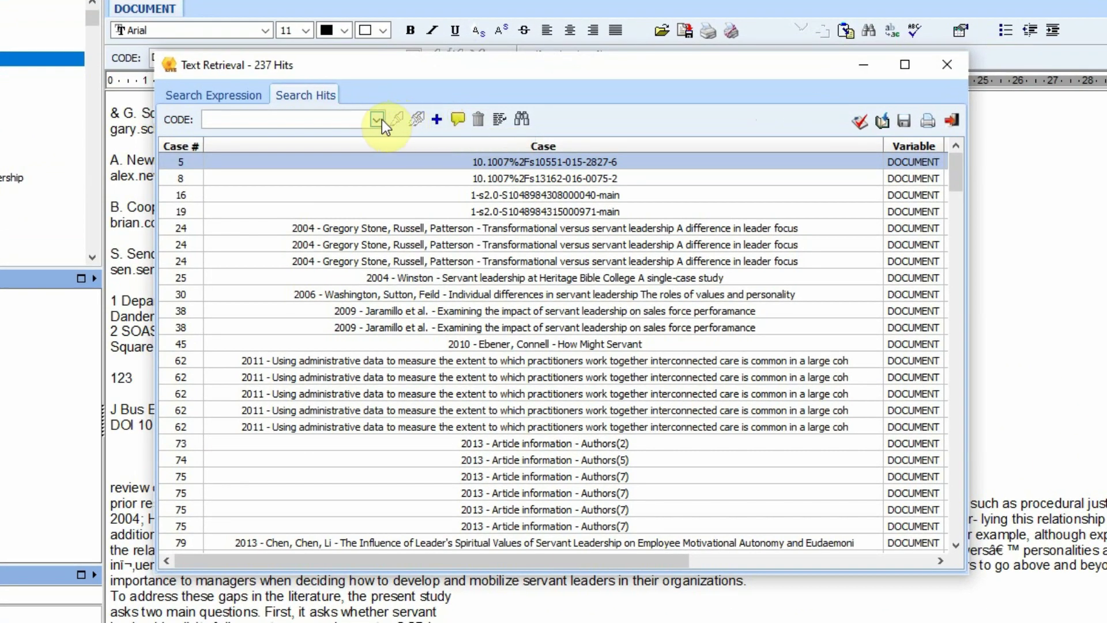
{"action": "left_click", "coordinate": [376, 119]}
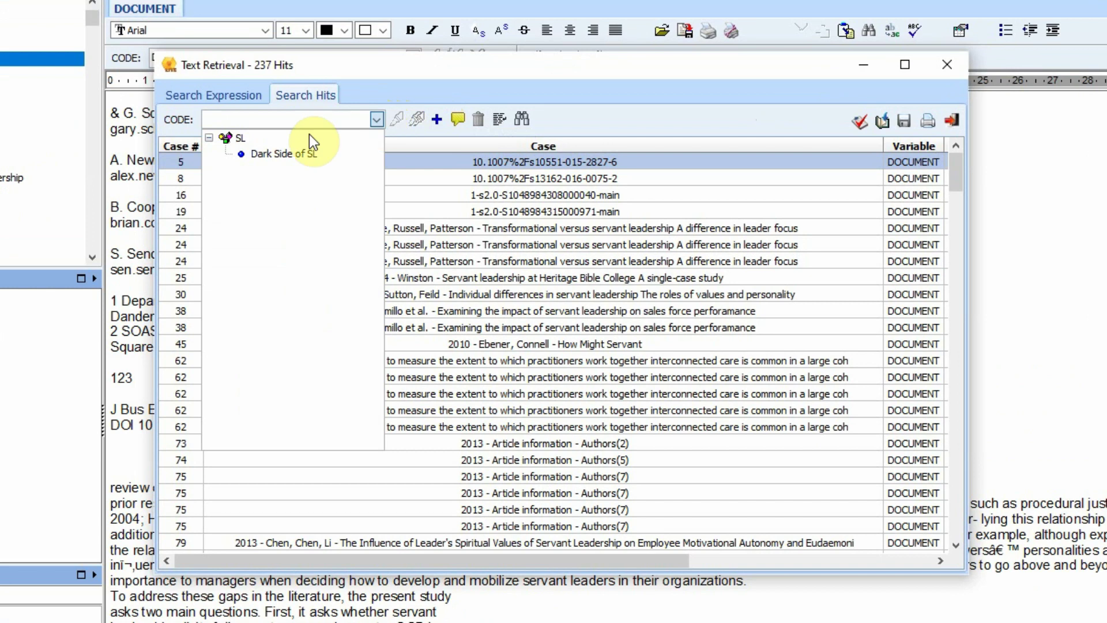
{"action": "left_click", "coordinate": [573, 115]}
Define a new 'SL and Motivation' code under SL
{"action": "left_click", "coordinate": [437, 120]}
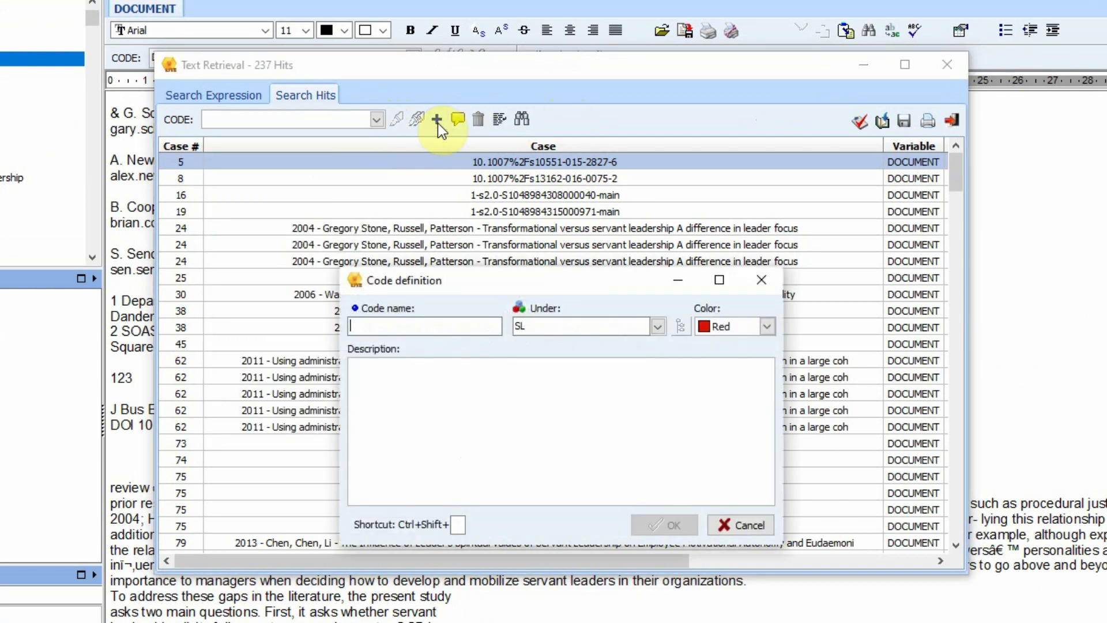
{"action": "type", "text": "SL and M"}
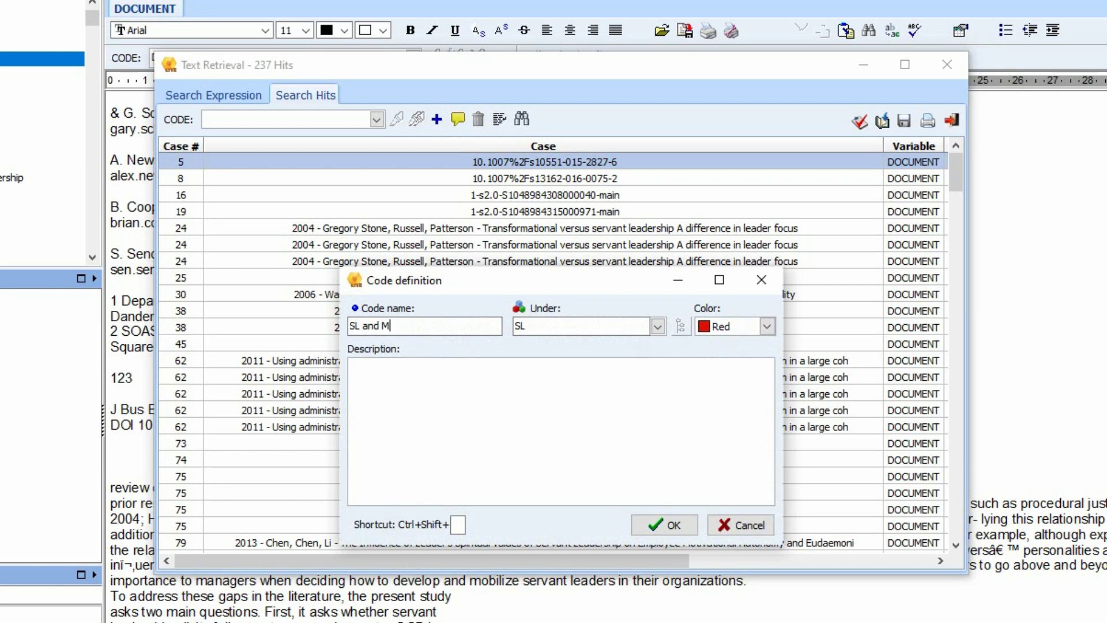
{"action": "type", "text": "otivation"}
{"action": "left_click", "coordinate": [664, 524]}
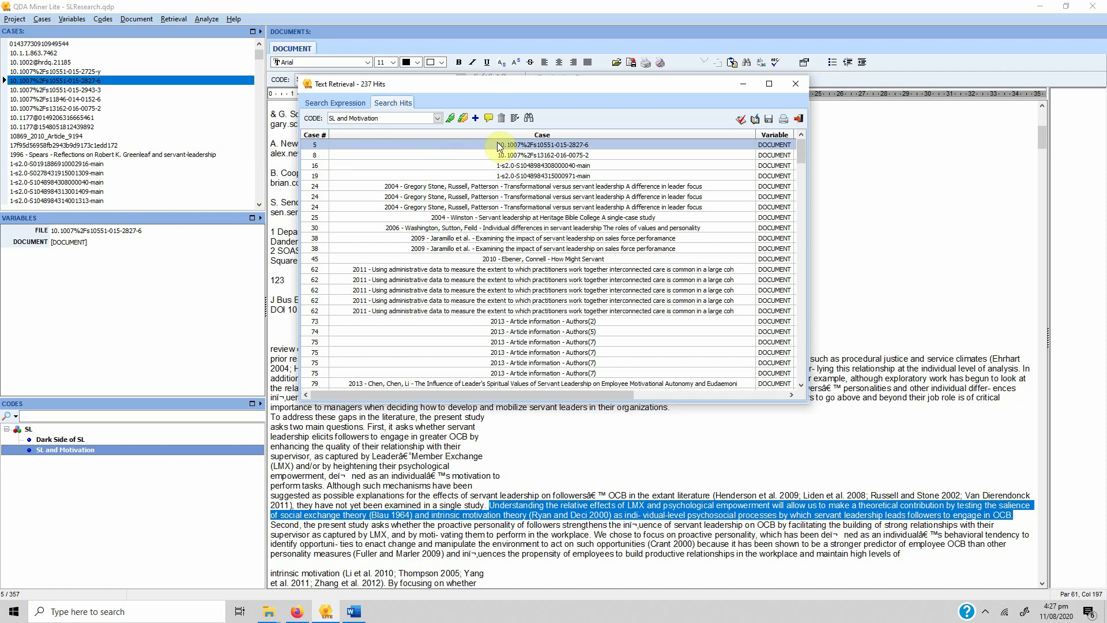
Review hits from case 8, the 2004 Winston paper, and cases 62 and 73, then close the results
{"action": "left_click", "coordinate": [452, 154]}
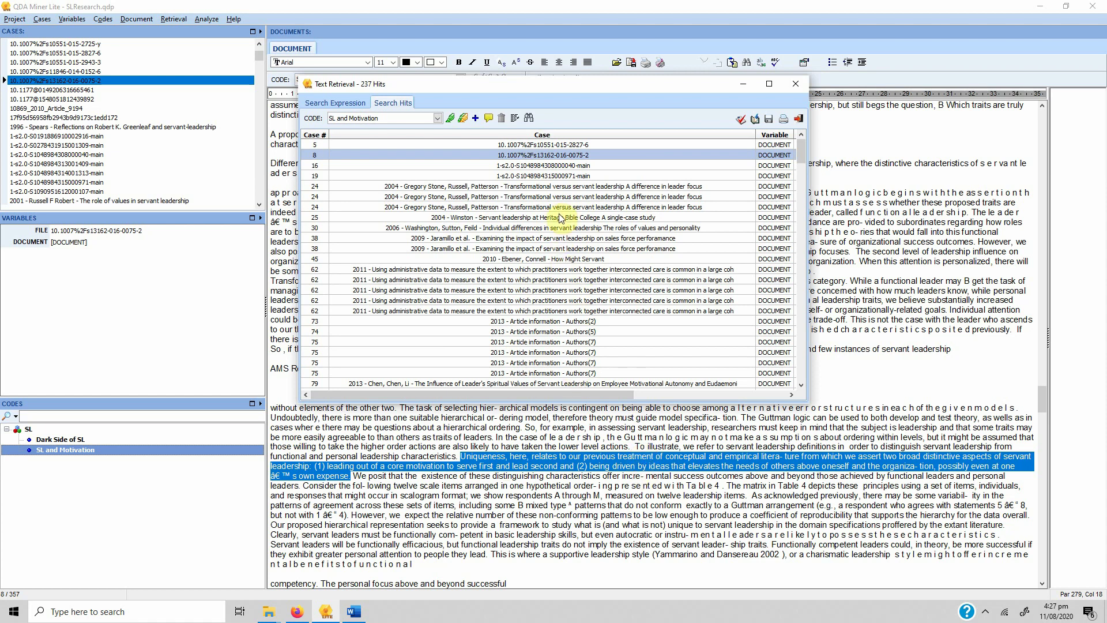
{"action": "left_click_drag", "start_coordinate": [801, 148], "coordinate": [813, 373]}
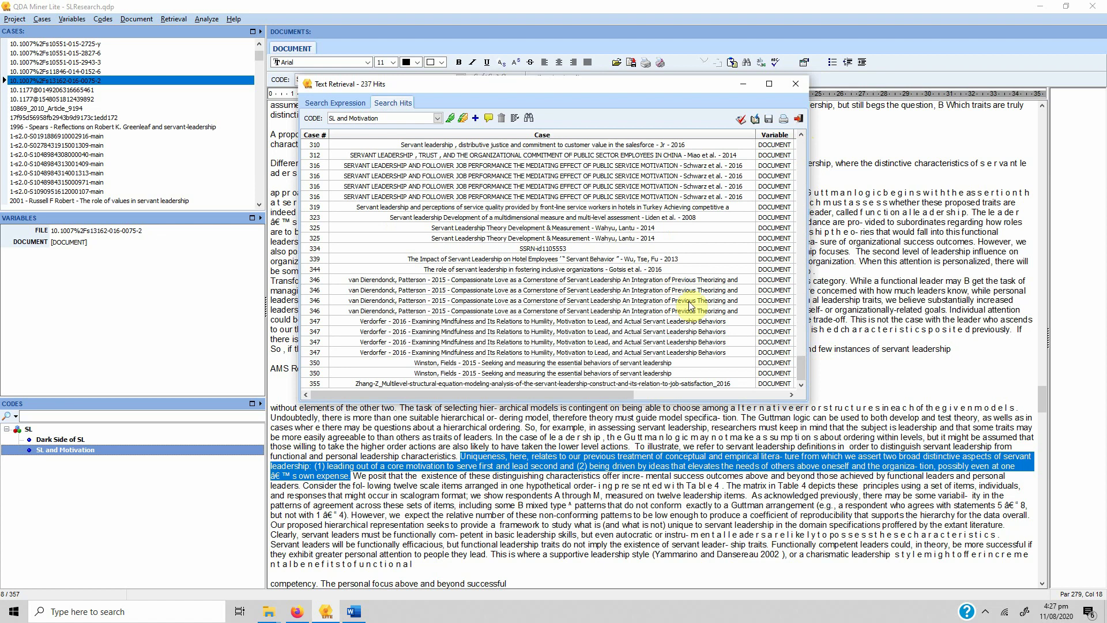
{"action": "left_click_drag", "start_coordinate": [800, 366], "coordinate": [802, 167]}
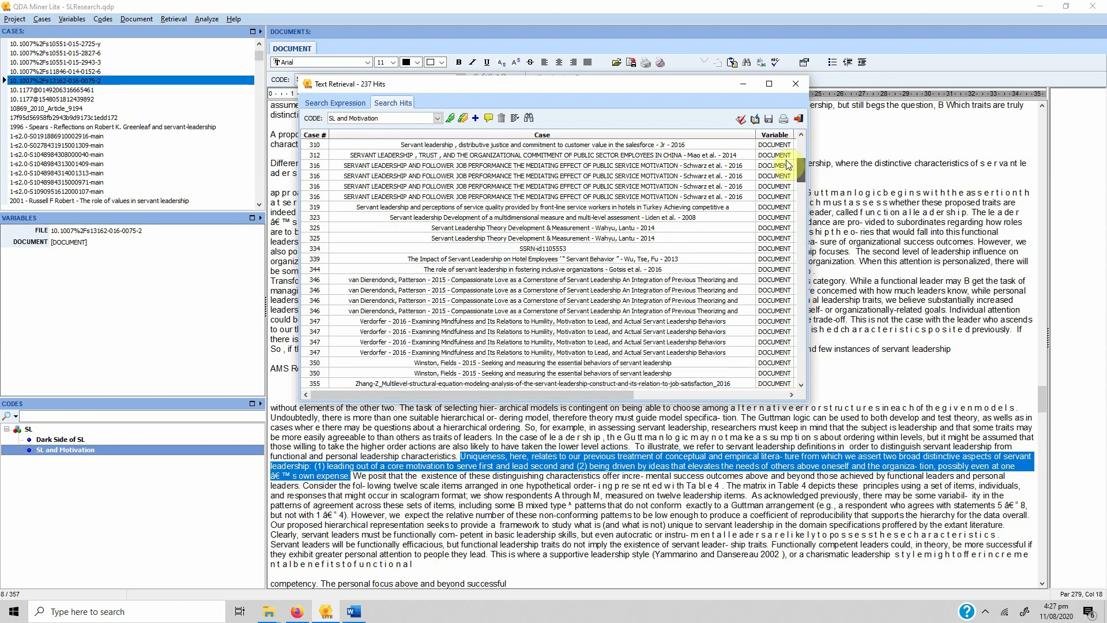
{"action": "left_click", "coordinate": [484, 166]}
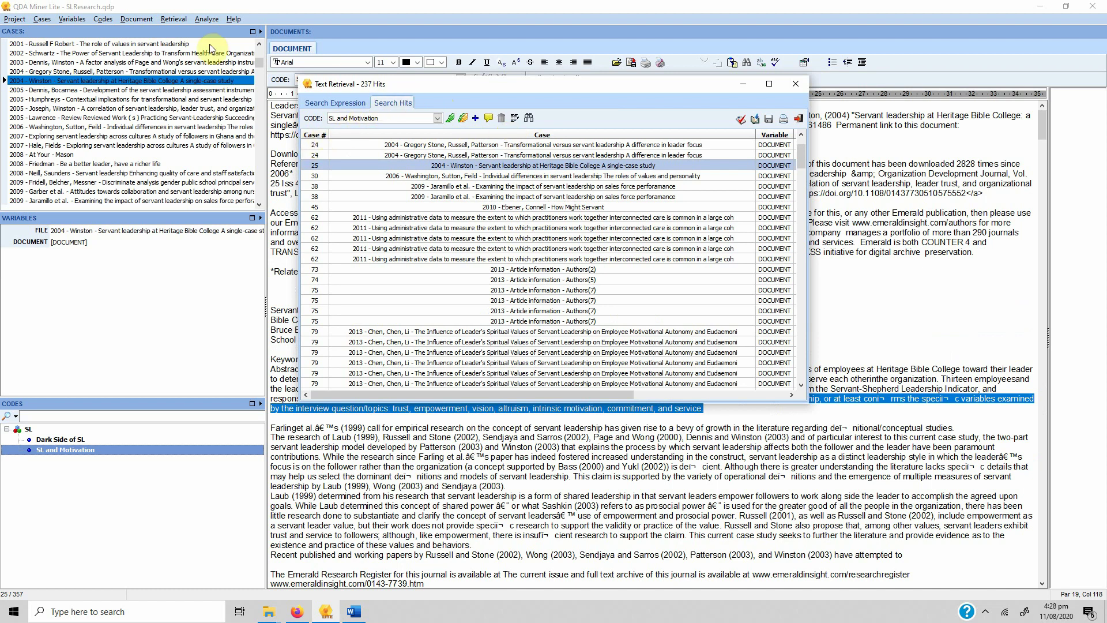
{"action": "left_click", "coordinate": [580, 248]}
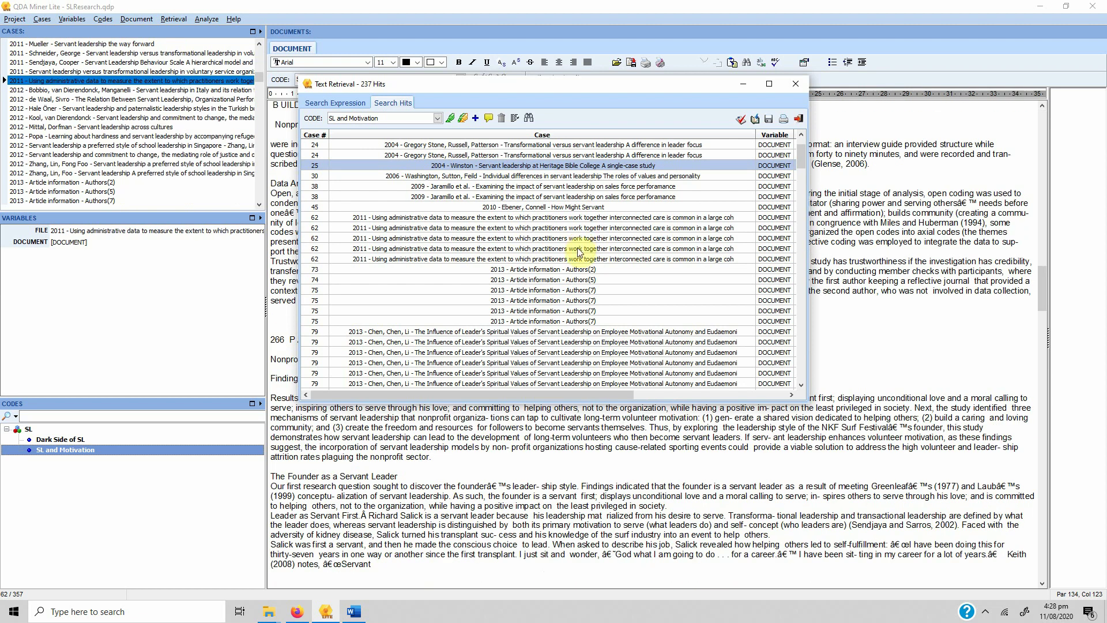
{"action": "left_click", "coordinate": [569, 269]}
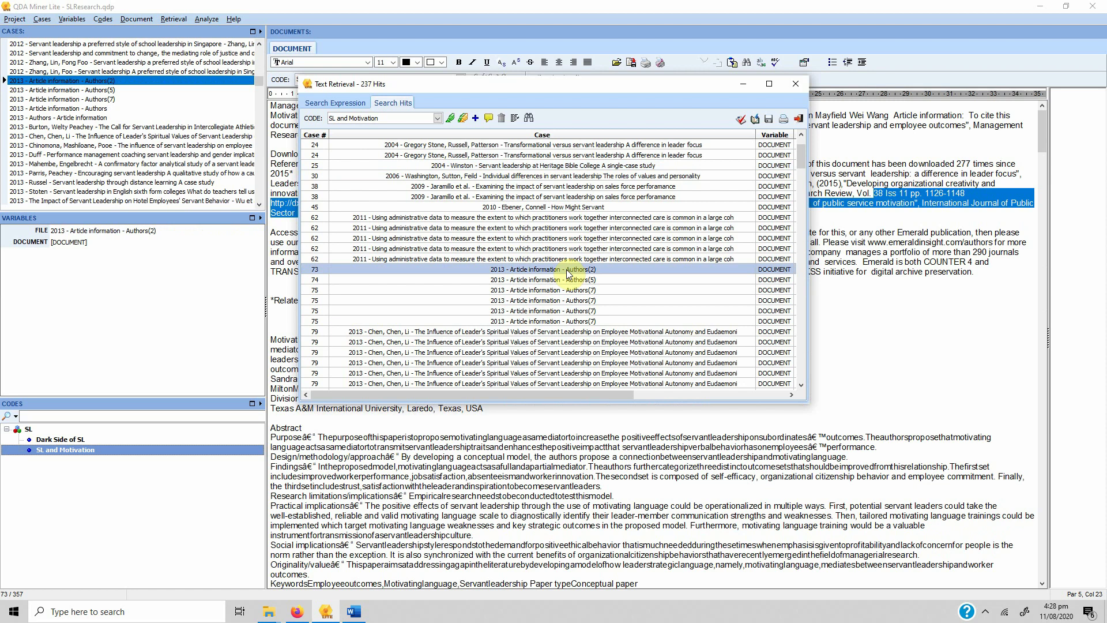
{"action": "left_click", "coordinate": [793, 84]}
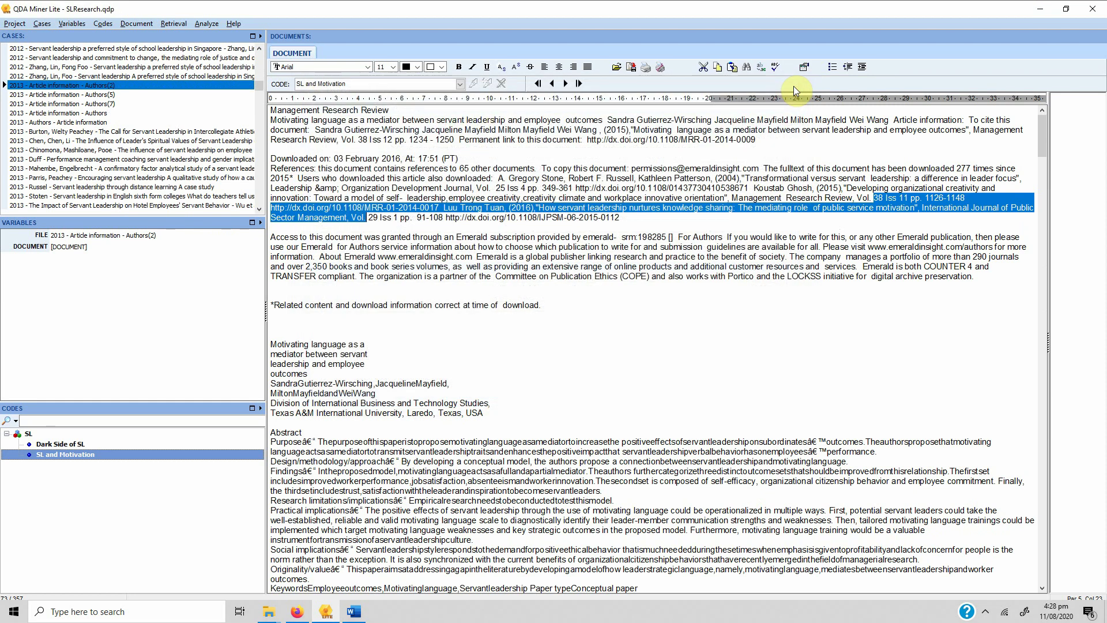
Reopen Text Retrieval and delete Motivation from the search expression
{"action": "left_click", "coordinate": [183, 24]}
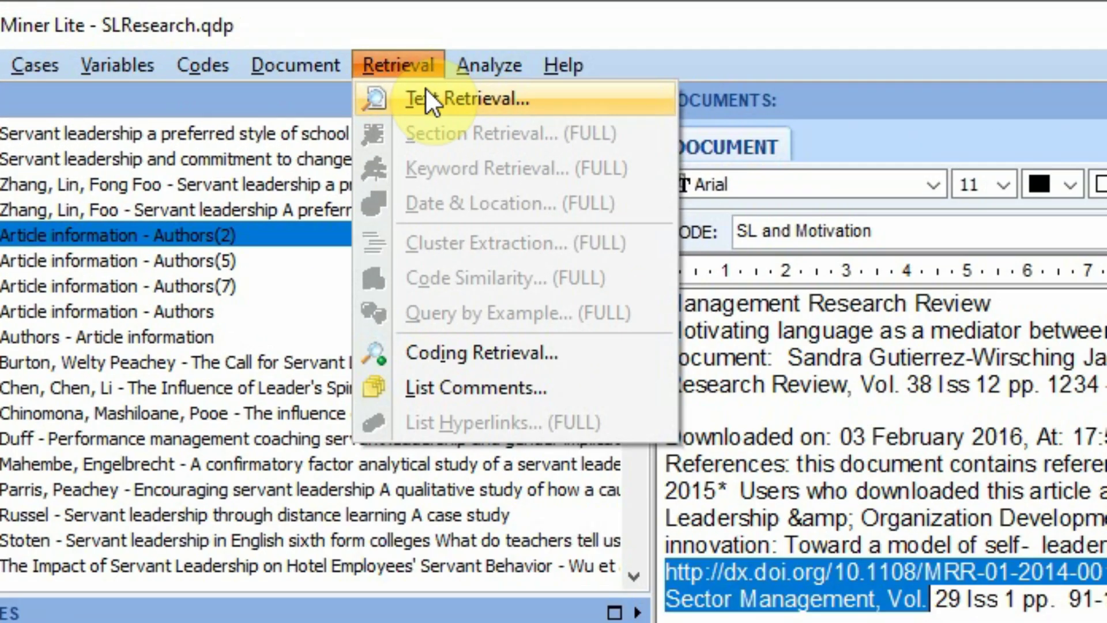
{"action": "left_click", "coordinate": [181, 33]}
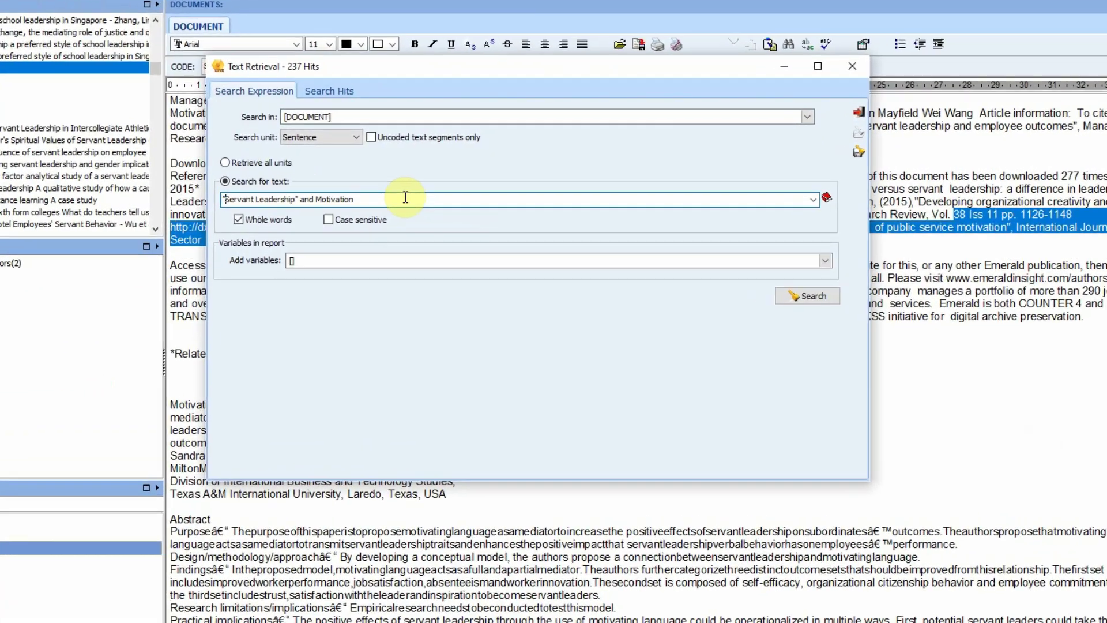
{"action": "key", "text": "Home"}
{"action": "key", "text": "ctrl+Right"}
{"action": "key", "text": "ctrl+Right"}
{"action": "key", "text": "Right"}
{"action": "key", "text": "Right"}
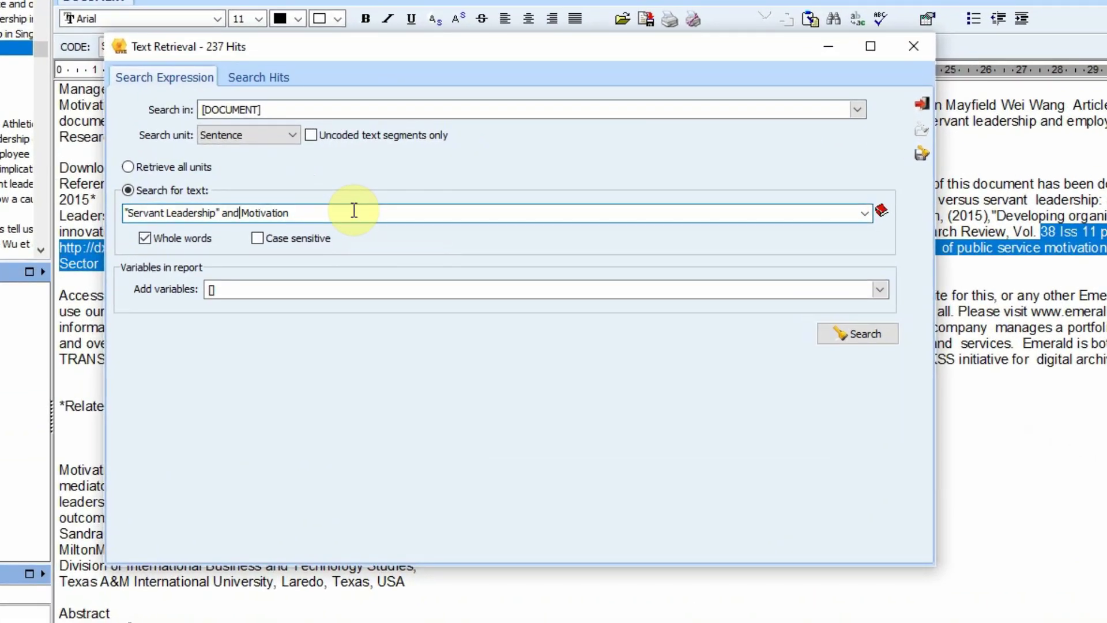
{"action": "key", "text": "shift+Right"}
{"action": "key", "text": "shift+Right"}
{"action": "key", "text": "shift+Right"}
{"action": "key", "text": "shift+Right"}
{"action": "key", "text": "shift+Right"}
{"action": "key", "text": "shift+Right"}
{"action": "key", "text": "shift+Right"}
{"action": "key", "text": "shift+Right"}
{"action": "key", "text": "shift+Right"}
{"action": "key", "text": "shift+Right"}
{"action": "key", "text": "Delete"}
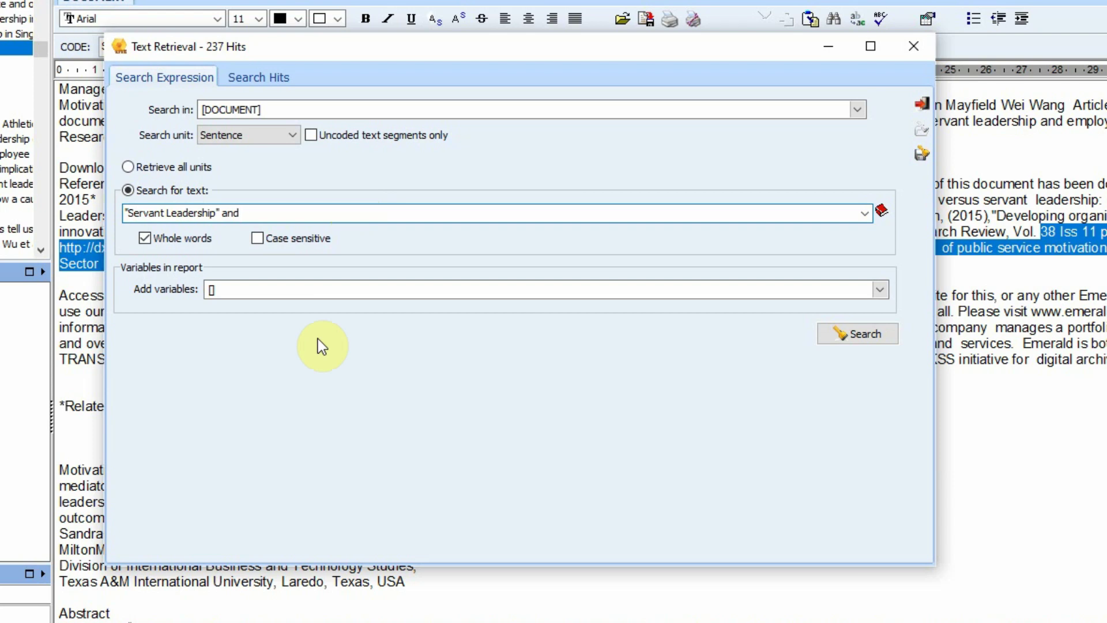
Search "Servant Leadership" and (Define* or point* or refer*), returning 280 hits
{"action": "type", "text": "*"}
{"action": "key", "text": "BackSpace"}
{"action": "type", "text": "Defined"}
{"action": "key", "text": "BackSpace"}
{"action": "type", "text": "*"}
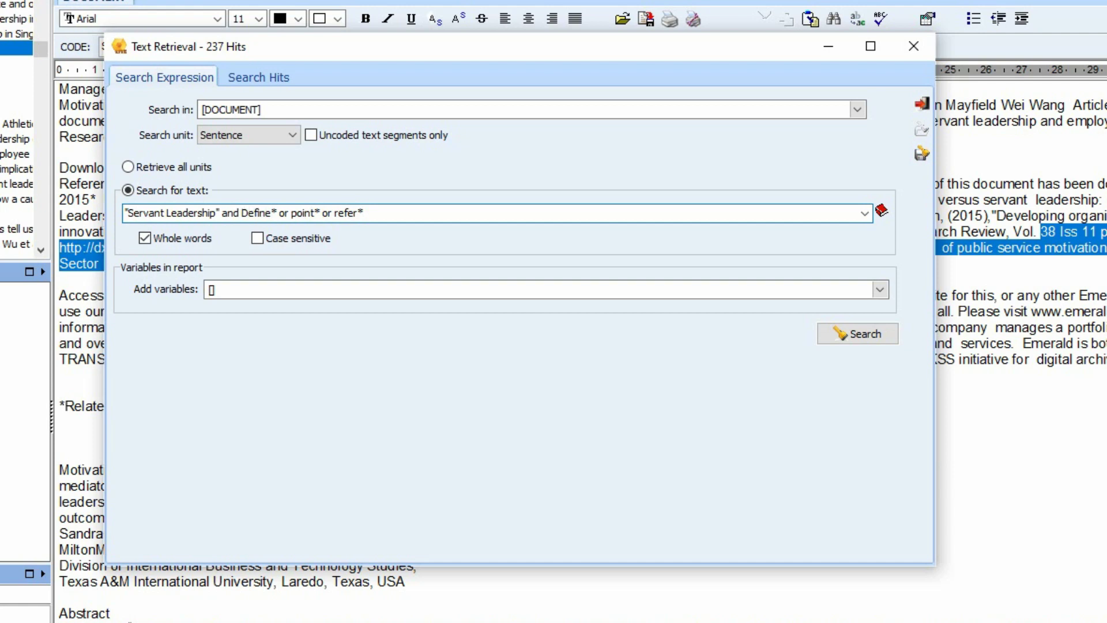
{"action": "left_click", "coordinate": [243, 212]}
{"action": "type", "text": "("}
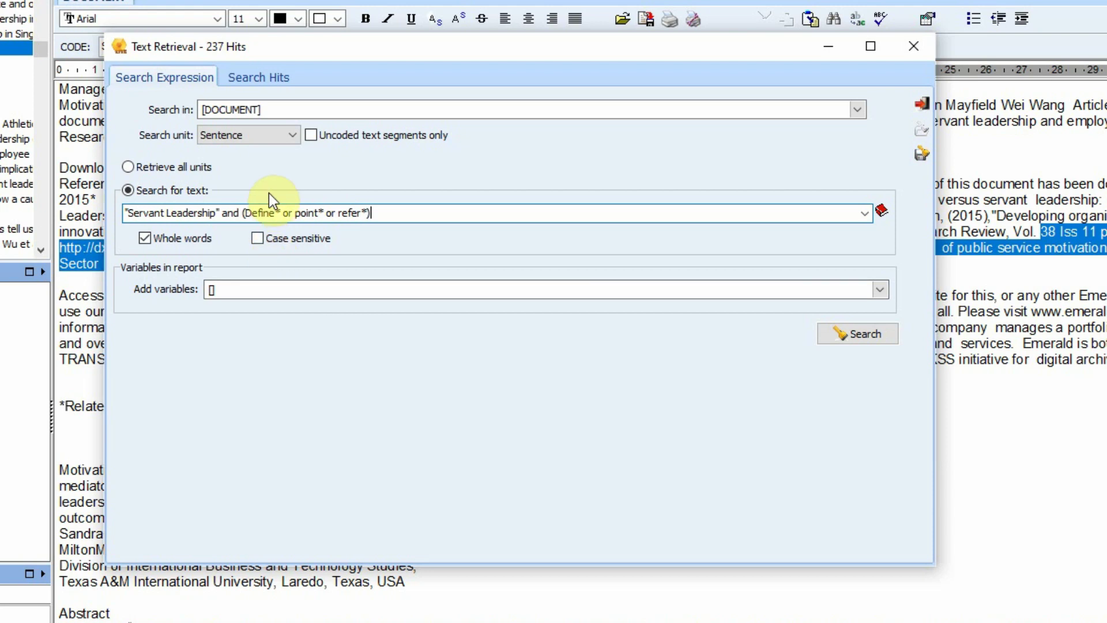
{"action": "left_click", "coordinate": [866, 334]}
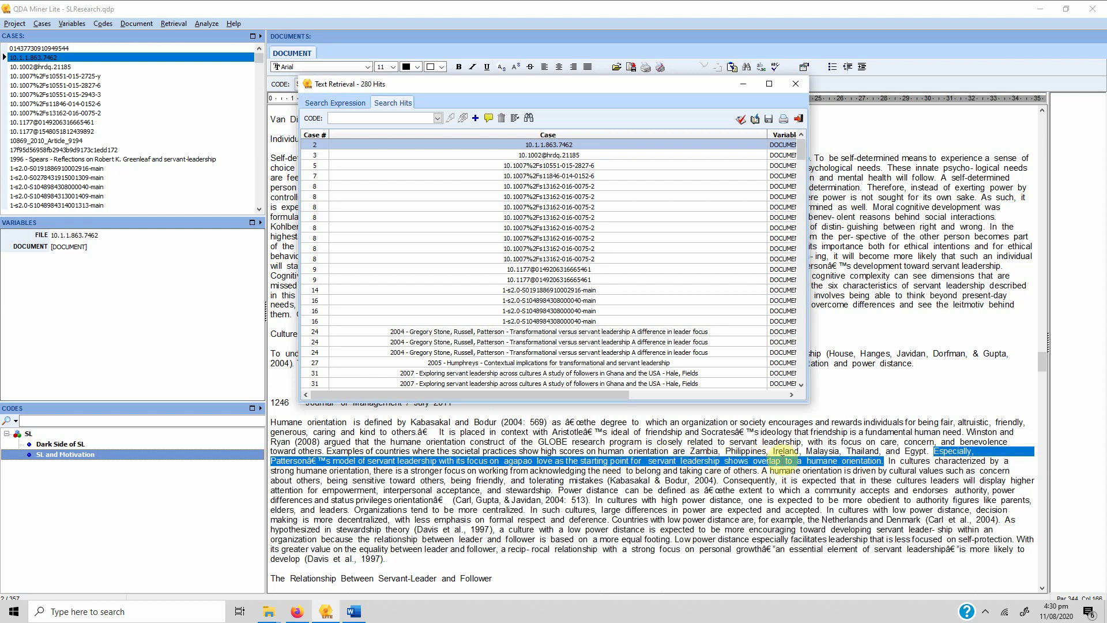
View the hits for case 3, the 2004 Gregory Stone paper, and cases 148 and 150
{"action": "left_click", "coordinate": [518, 156]}
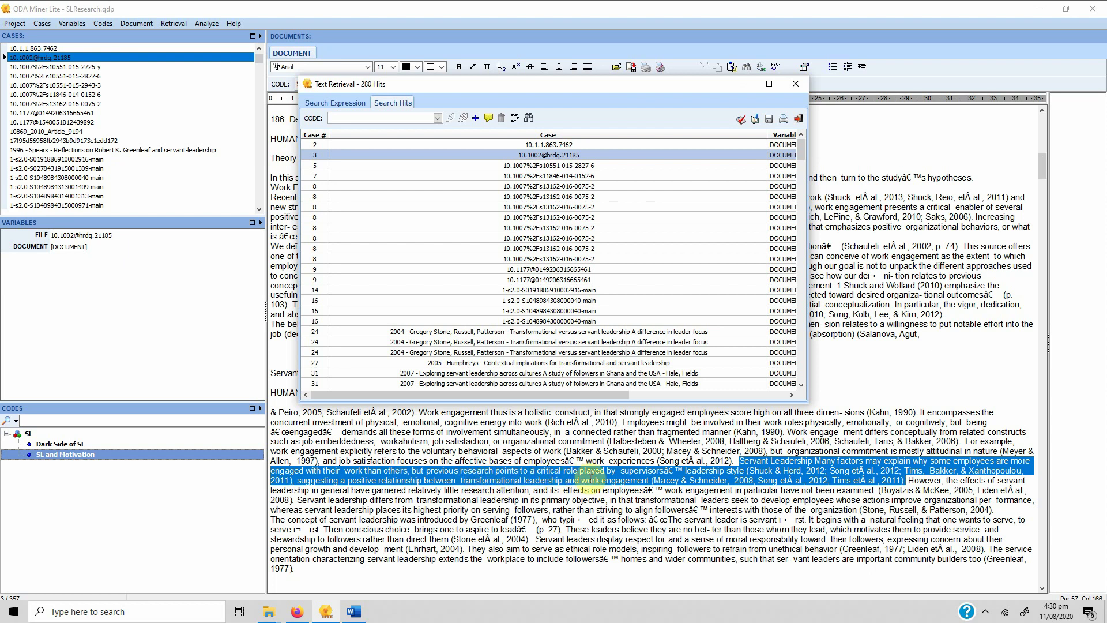
{"action": "key", "text": "ctrl+Tab"}
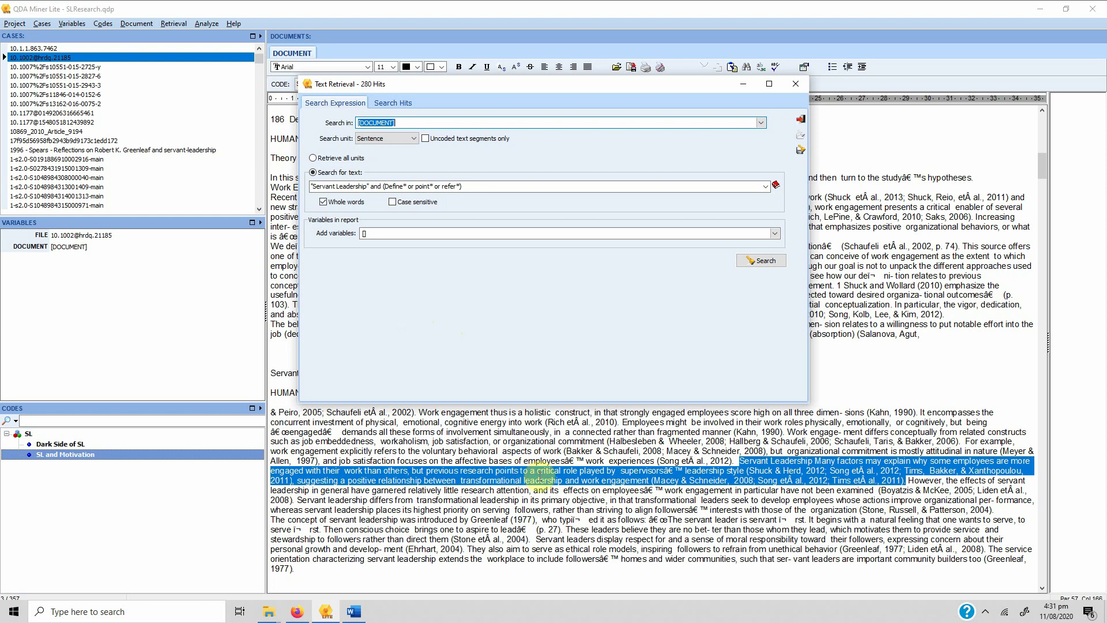
{"action": "left_click", "coordinate": [398, 104]}
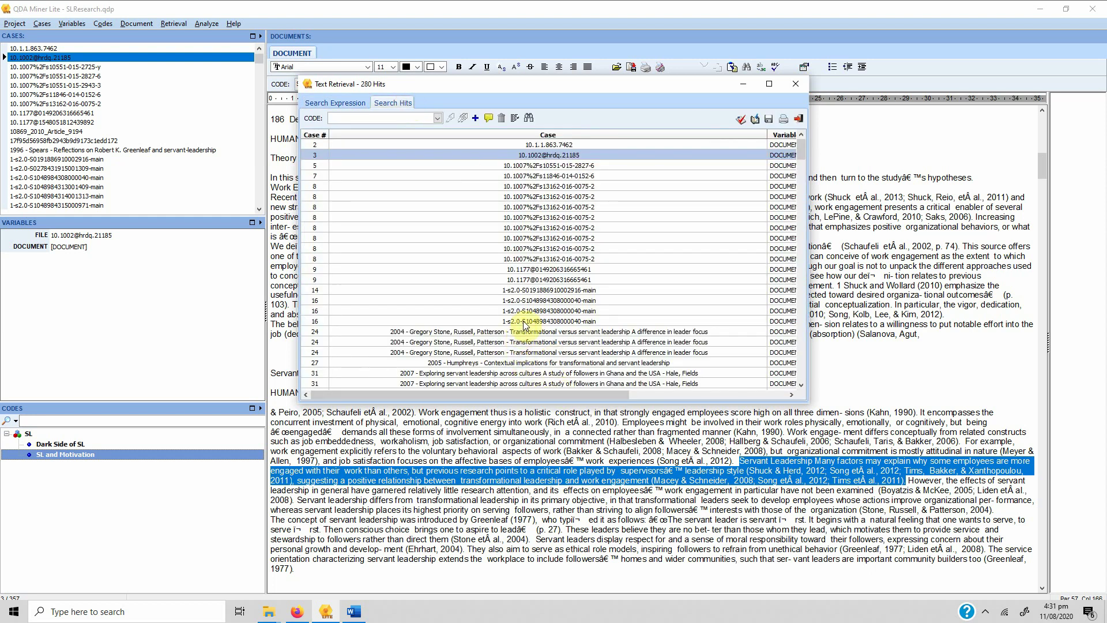
{"action": "left_click", "coordinate": [539, 332]}
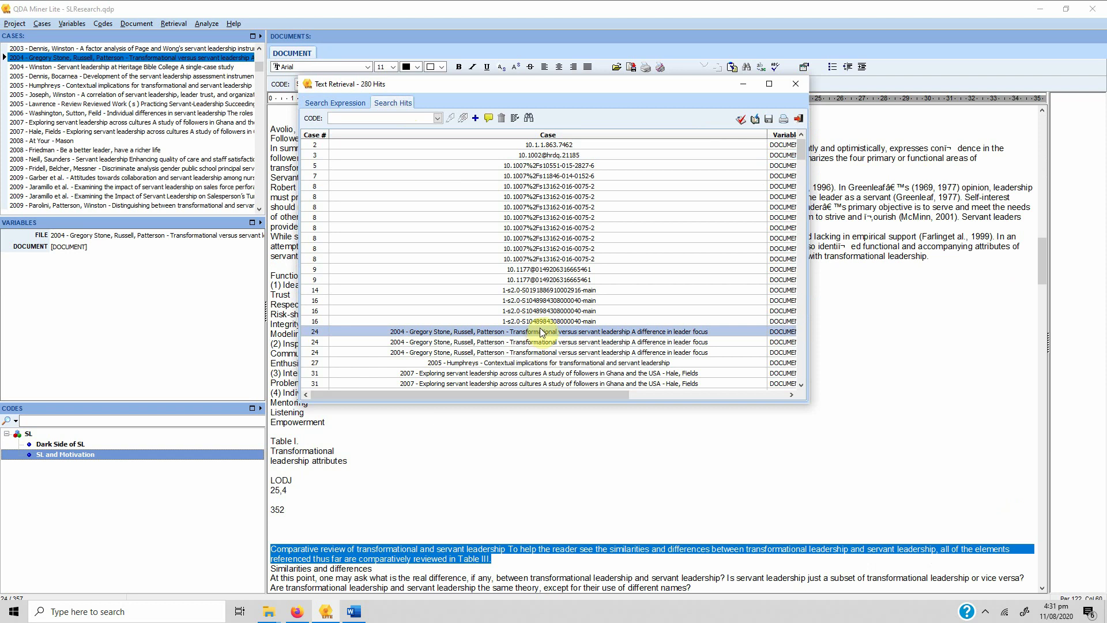
{"action": "left_click_drag", "start_coordinate": [802, 204], "coordinate": [801, 239]}
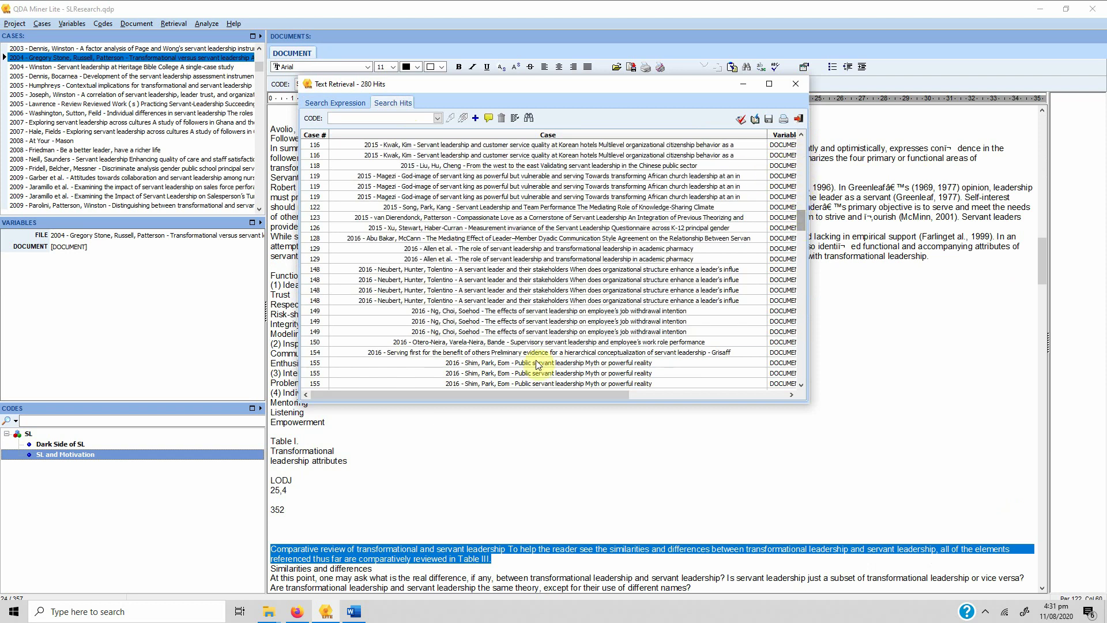
{"action": "left_click", "coordinate": [476, 281]}
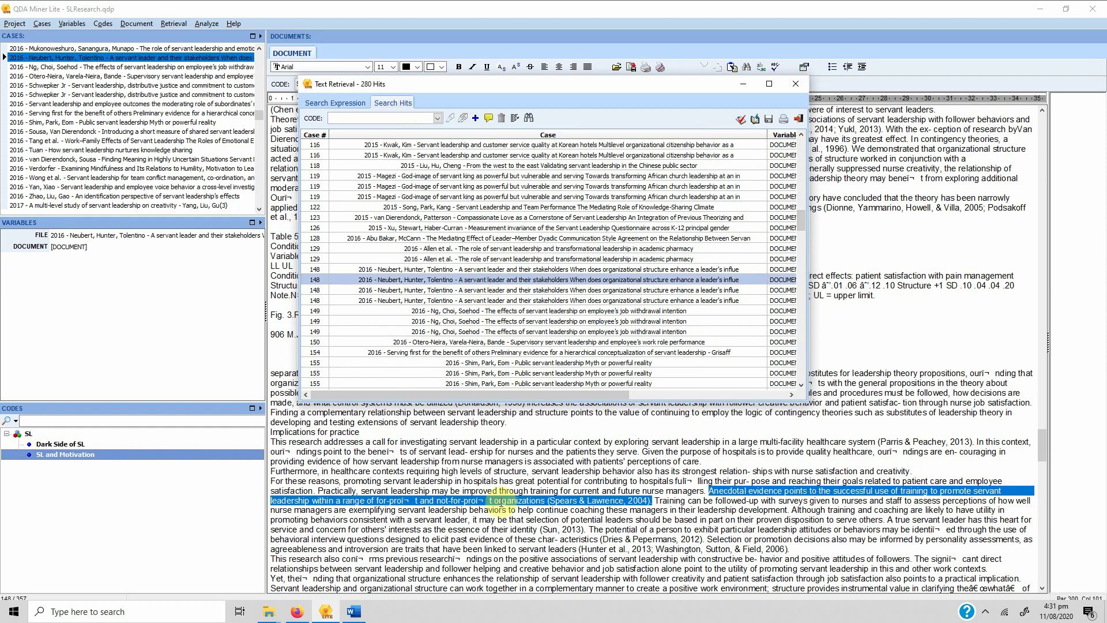
{"action": "left_click", "coordinate": [519, 342]}
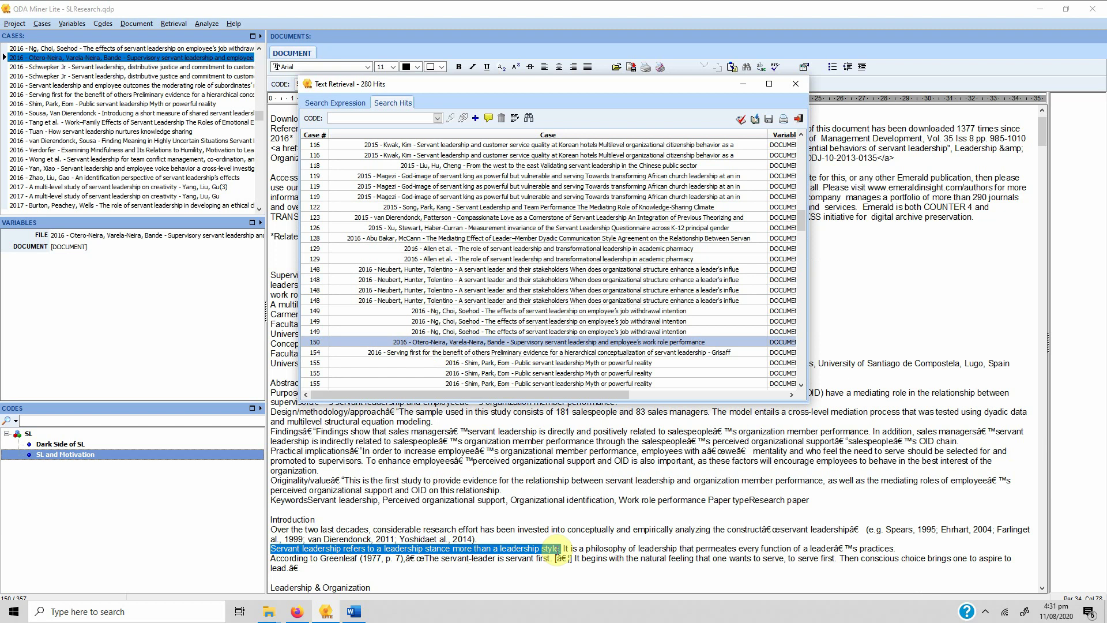
Replace the bracketed terms with 198# and rerun the search, returning 150 hits
{"action": "left_click", "coordinate": [336, 102]}
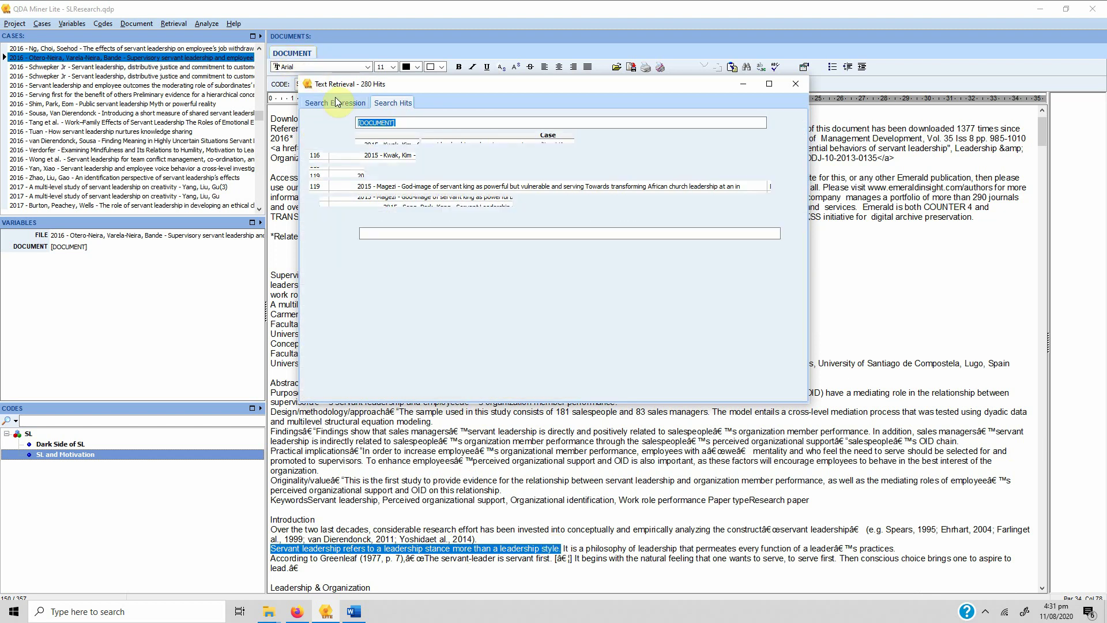
{"action": "left_click", "coordinate": [484, 186]}
{"action": "left_click", "coordinate": [487, 184]}
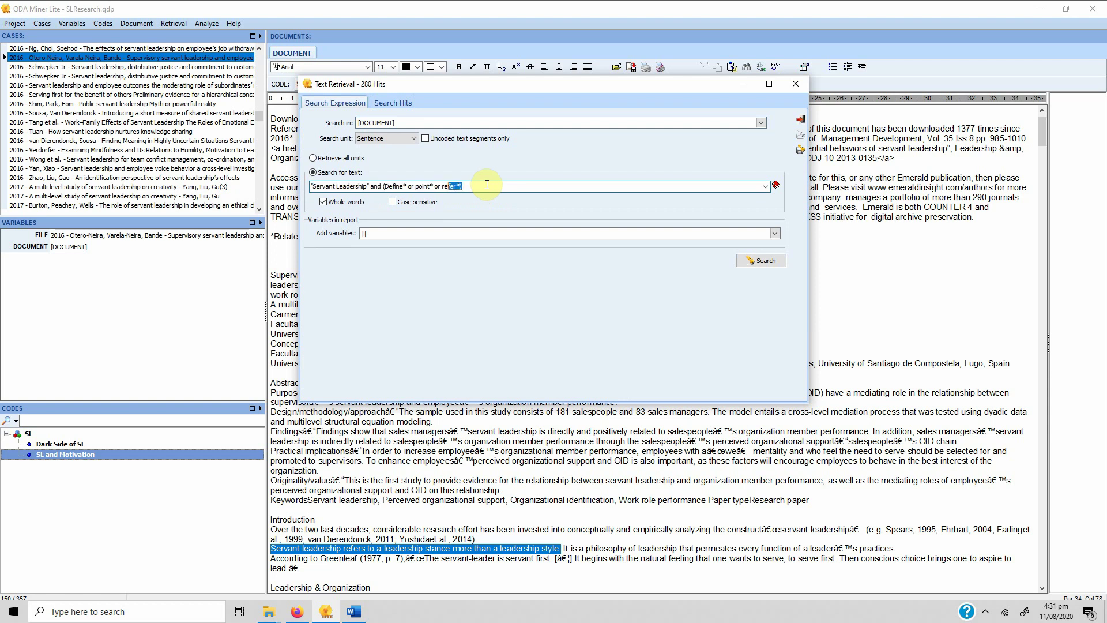
{"action": "key", "text": "Left"}
{"action": "key", "text": "BackSpace"}
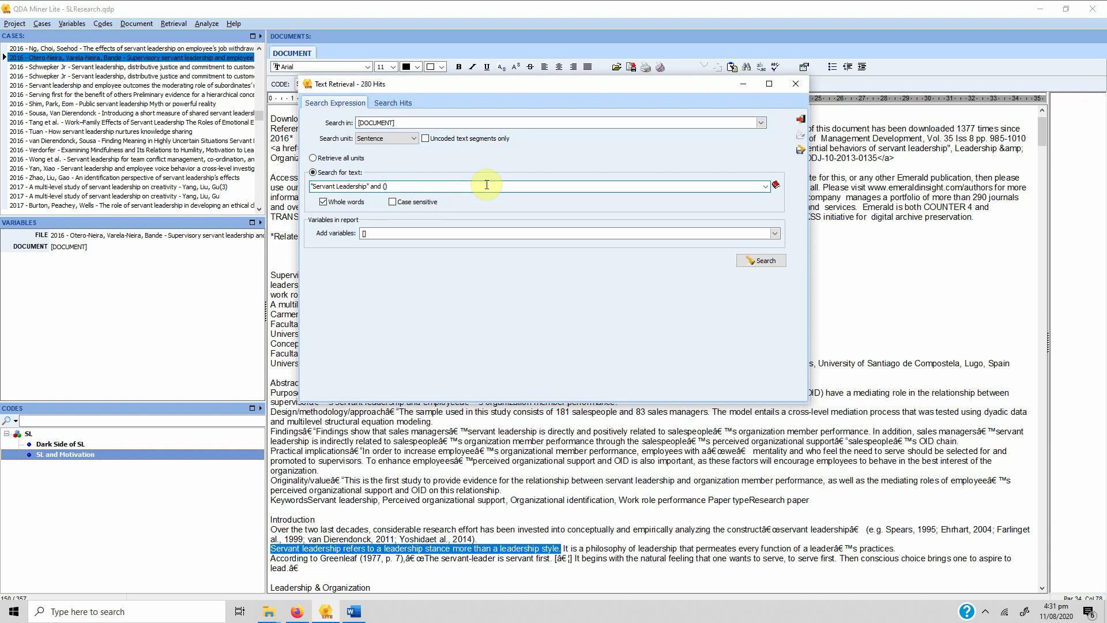
{"action": "type", "text": "198#"}
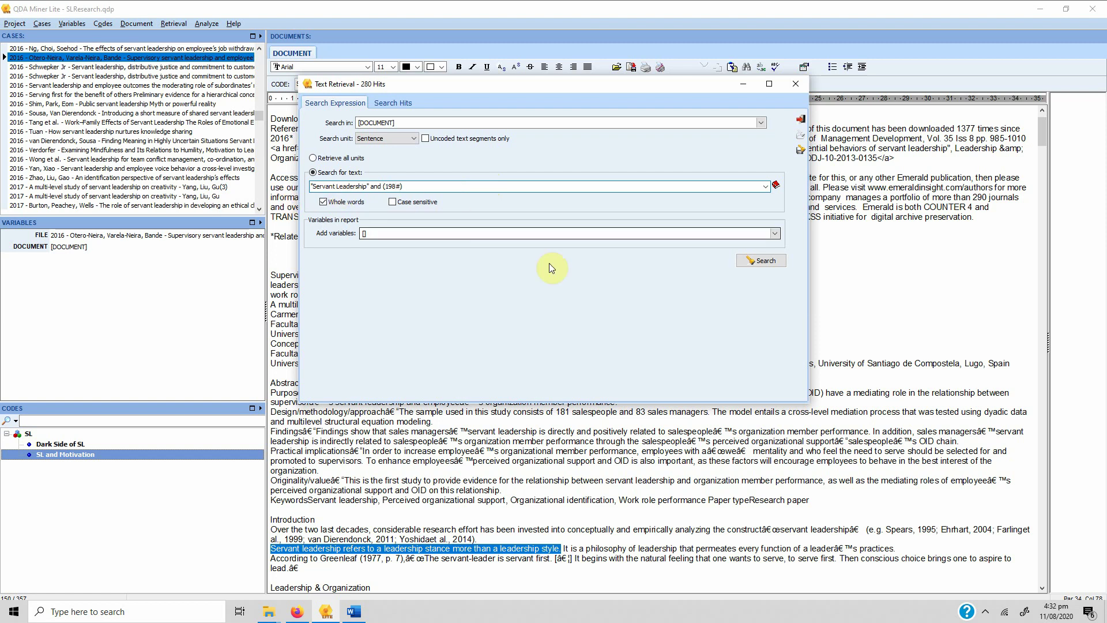
{"action": "left_click", "coordinate": [757, 260]}
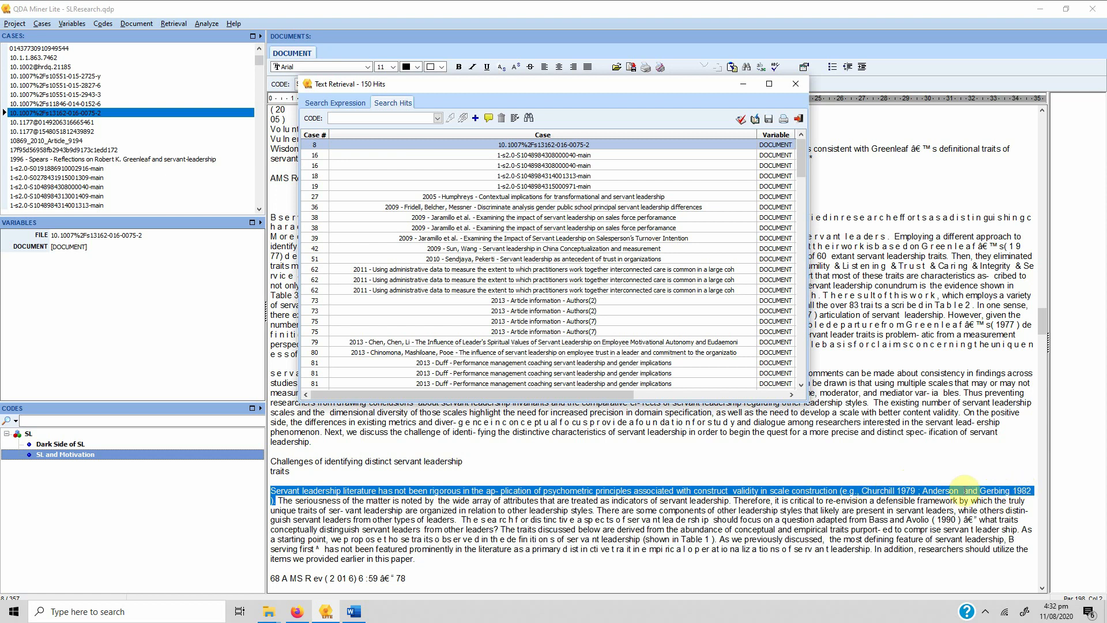
Browse the hits from cases 81, 62, 75 and 39, ending on case 210's 2019 systematic review sentence
{"action": "left_click", "coordinate": [496, 363]}
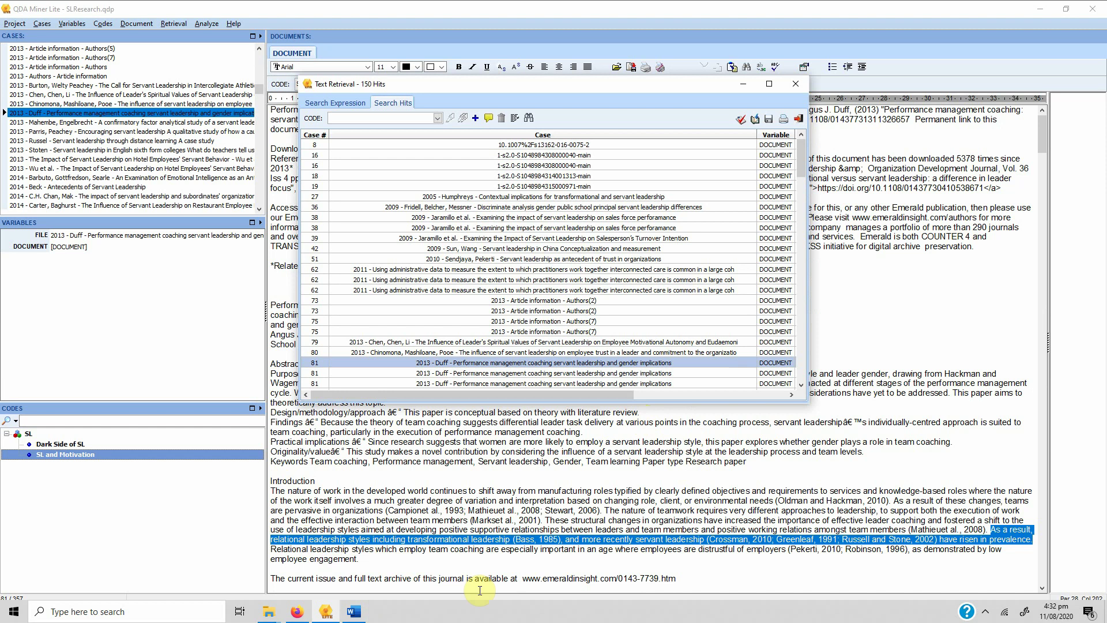
{"action": "left_click", "coordinate": [470, 279]}
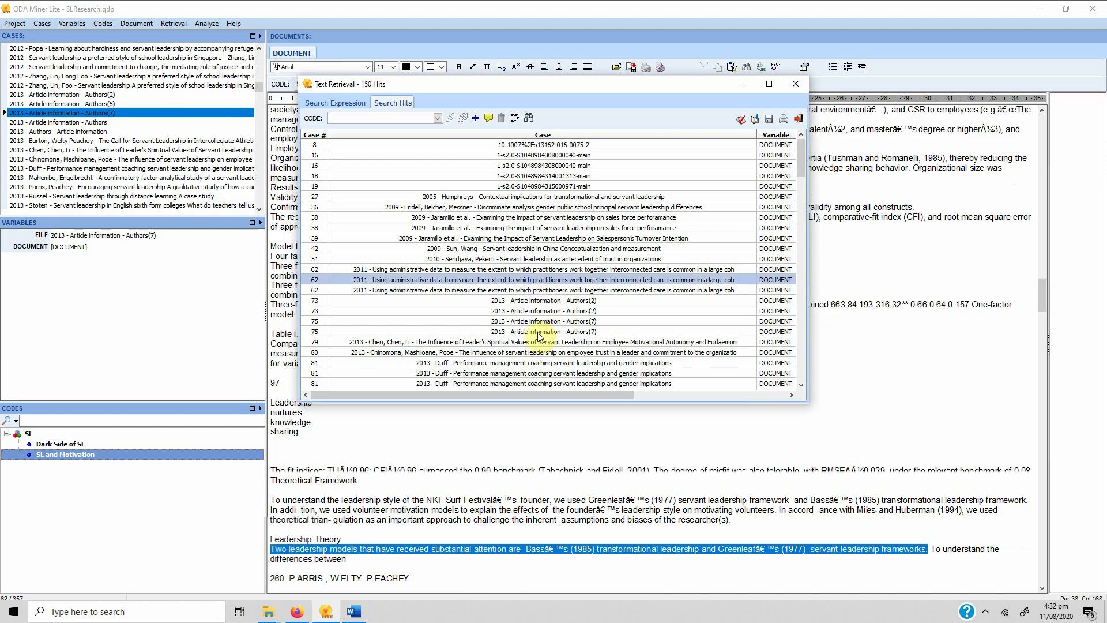
{"action": "left_click", "coordinate": [495, 331]}
{"action": "left_click", "coordinate": [513, 237]}
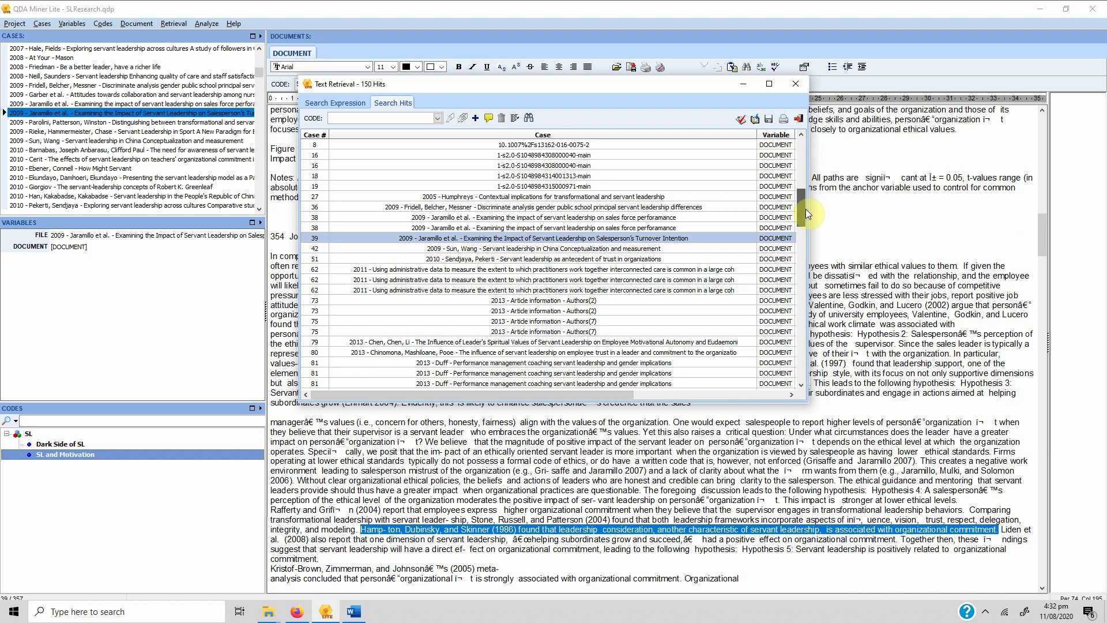
{"action": "scroll", "coordinate": [559, 294], "scroll_direction": "down", "scroll_amount": 9}
{"action": "left_click", "coordinate": [553, 300]}
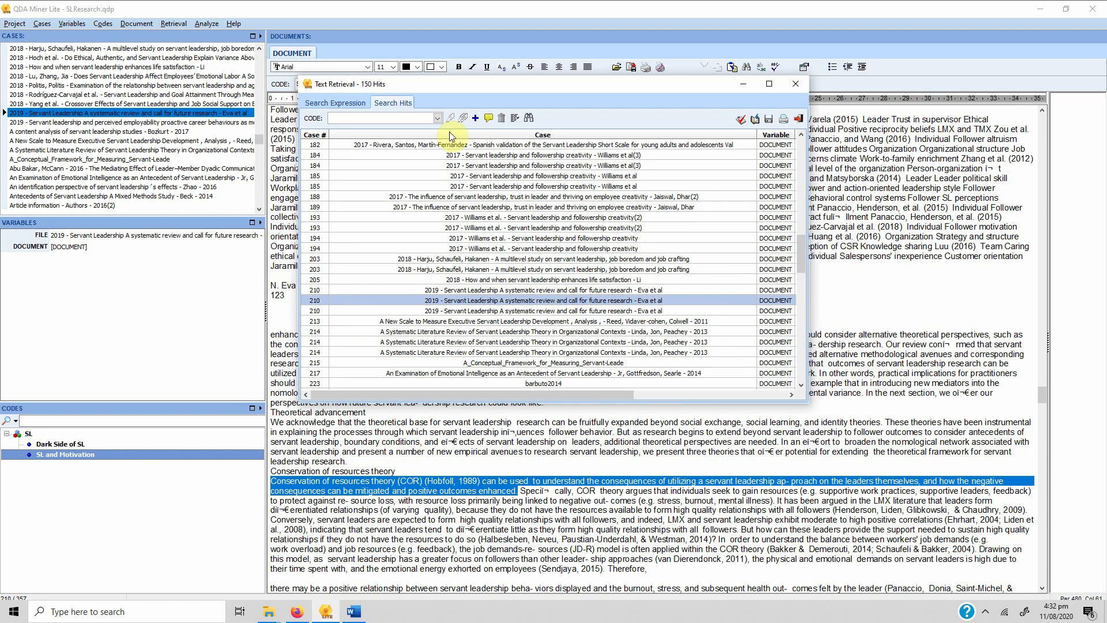
{"action": "left_click", "coordinate": [437, 118]}
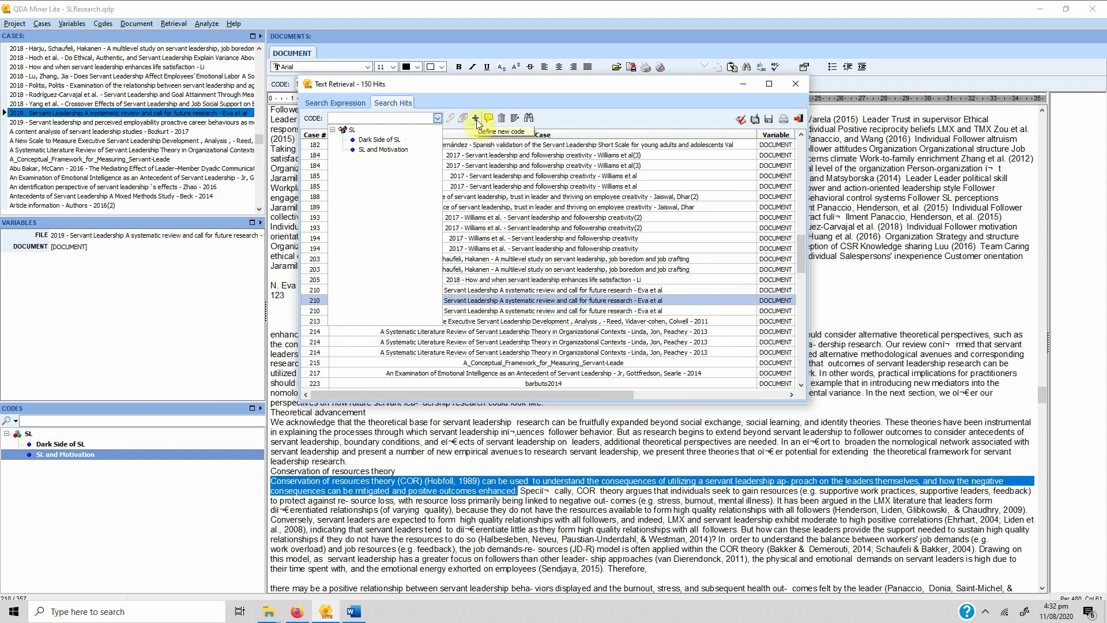
Code all 150 search hits as Dark Side of SL and close the Text Retrieval window
{"action": "left_click", "coordinate": [382, 140]}
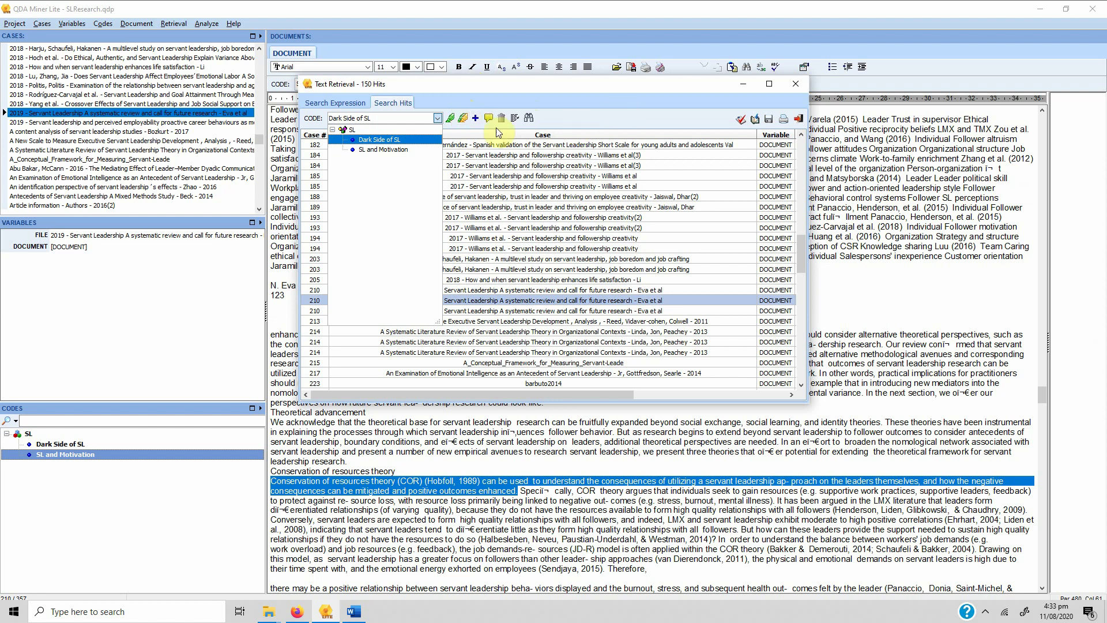
{"action": "left_click", "coordinate": [463, 120]}
{"action": "left_click", "coordinate": [464, 121]}
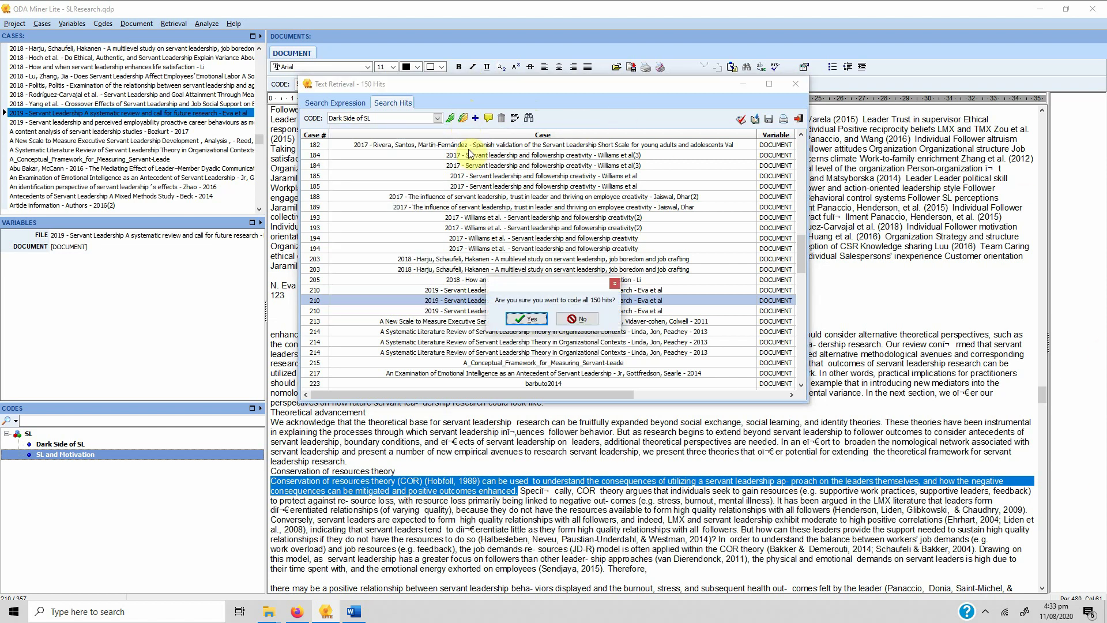
{"action": "left_click", "coordinate": [531, 319]}
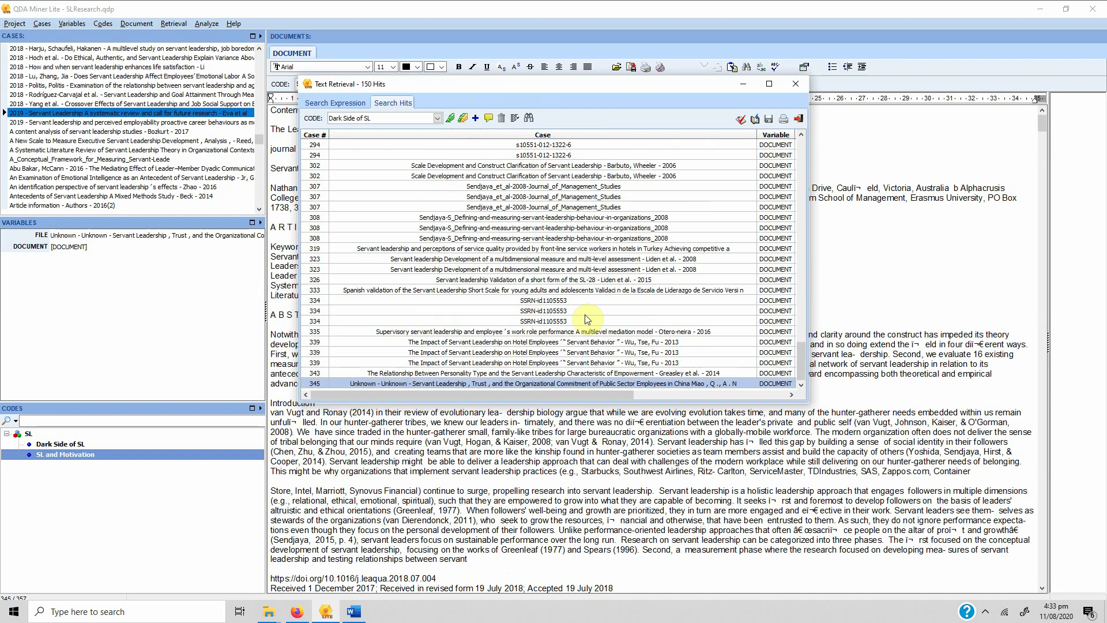
{"action": "left_click", "coordinate": [804, 84]}
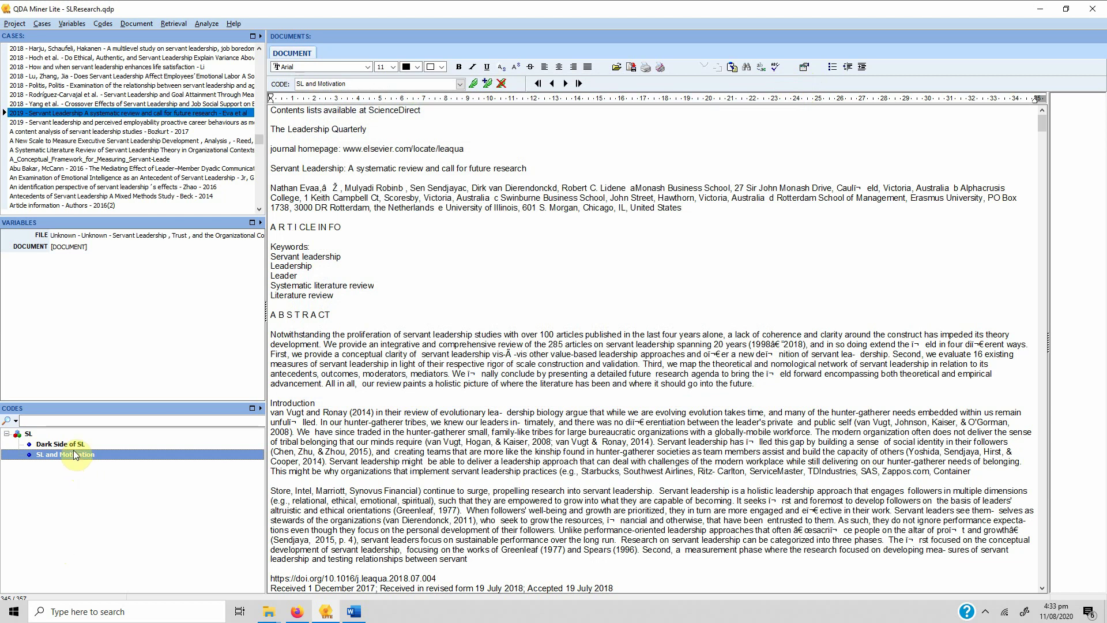
Move further down the case list and select the Dark Side of SL code
{"action": "key", "text": "Down"}
{"action": "key", "text": "Down"}
{"action": "key", "text": "Down"}
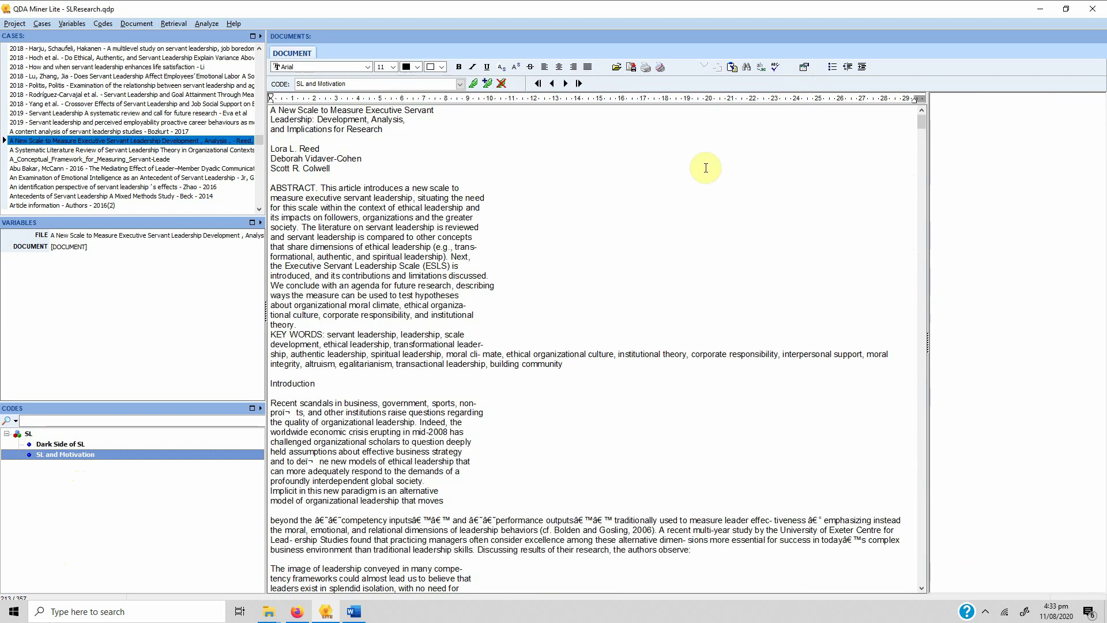
{"action": "left_click_drag", "start_coordinate": [921, 121], "coordinate": [922, 271]}
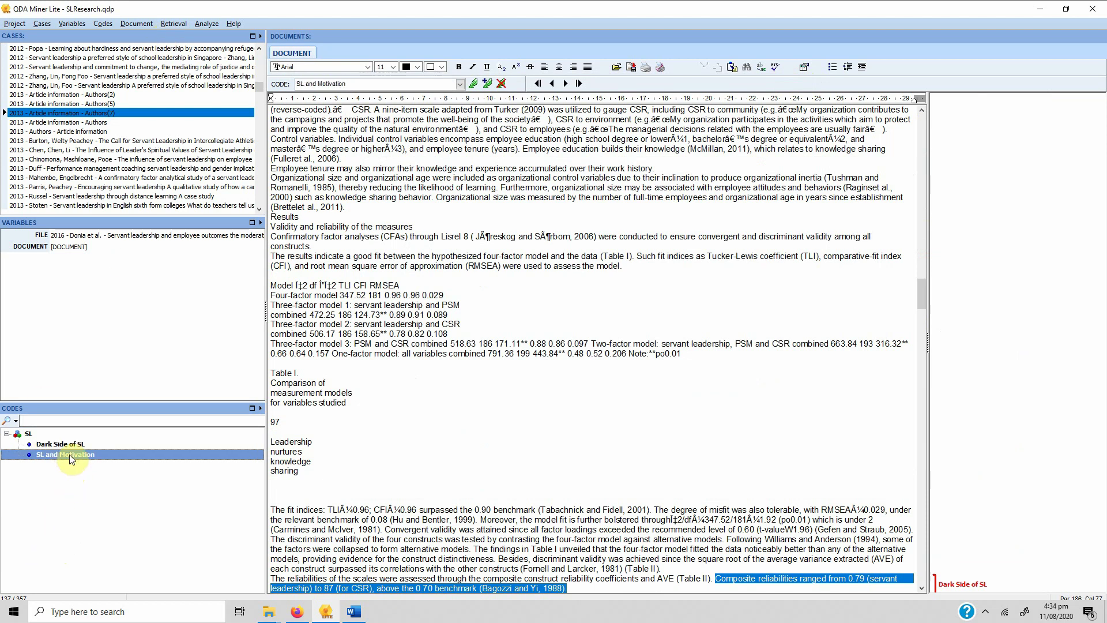
{"action": "left_click", "coordinate": [51, 445]}
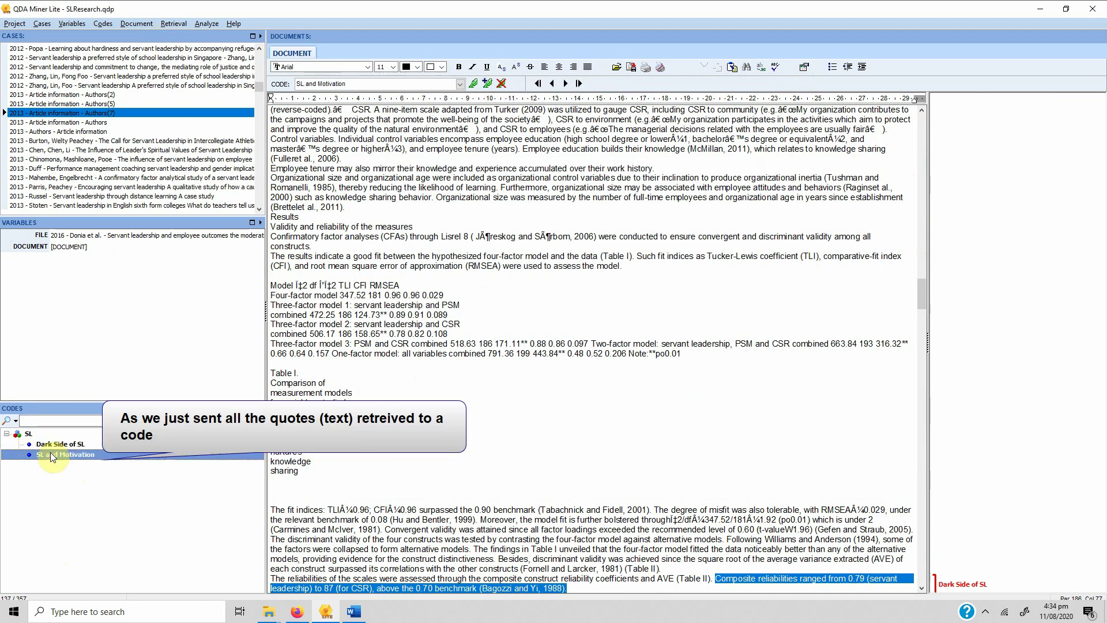
Run a coding retrieval on Dark Side of SL only, excluding SL and Motivation, listing 152 segments
{"action": "left_click", "coordinate": [63, 454]}
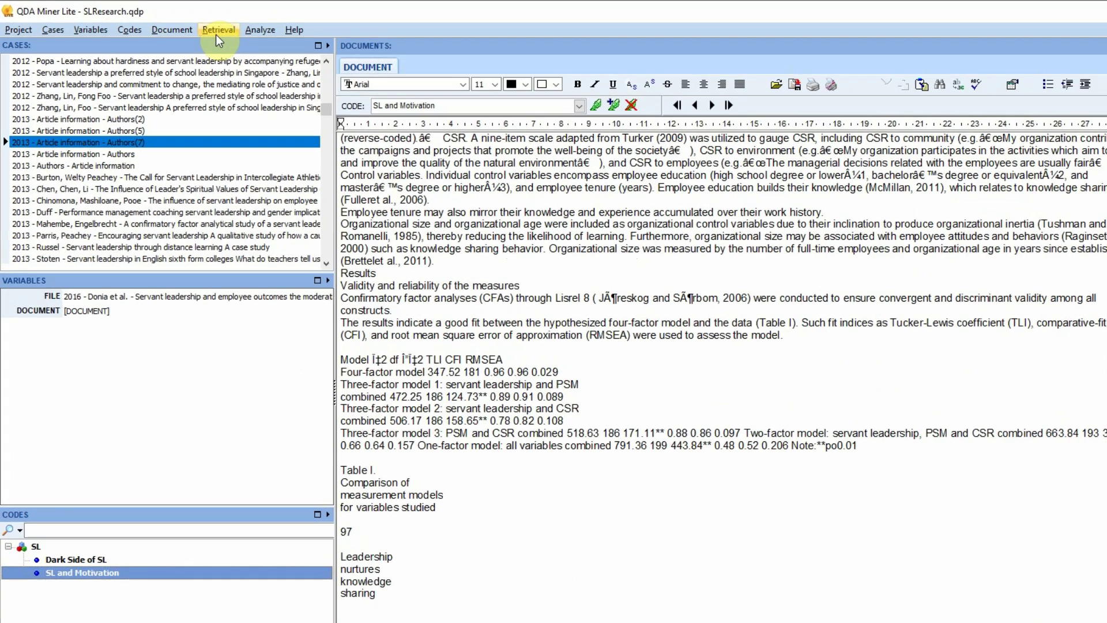
{"action": "left_click", "coordinate": [174, 23]}
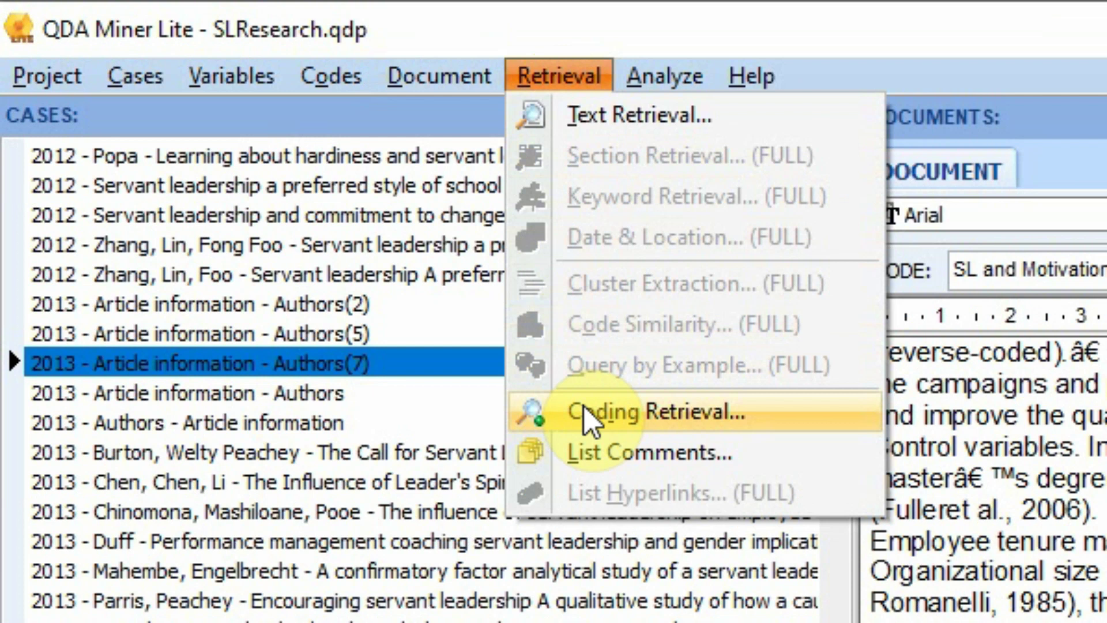
{"action": "left_click", "coordinate": [588, 415]}
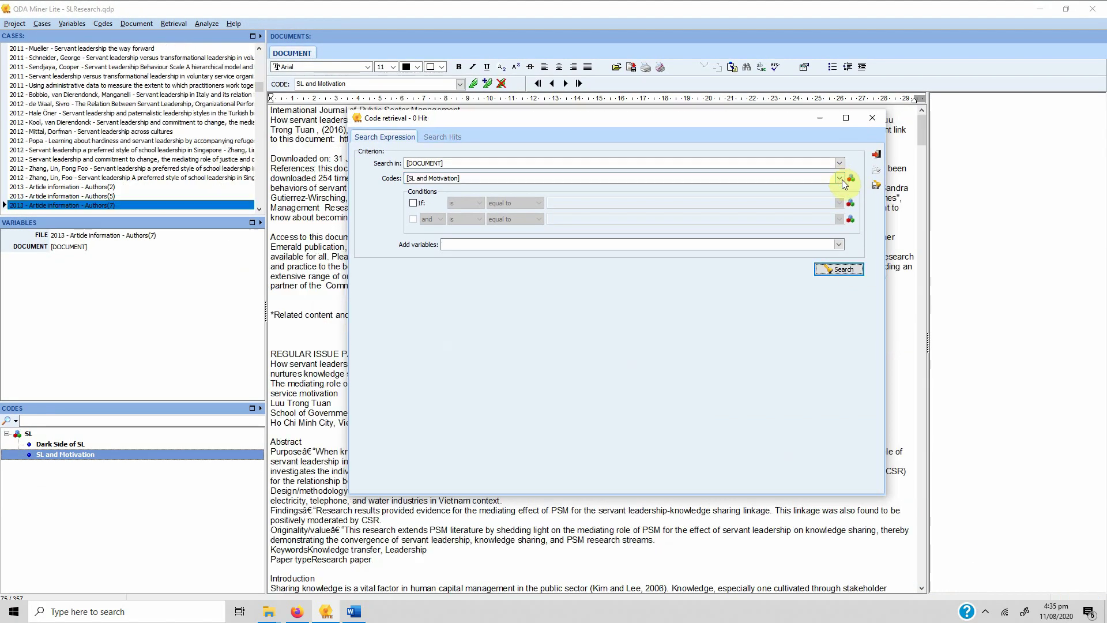
{"action": "left_click", "coordinate": [839, 177]}
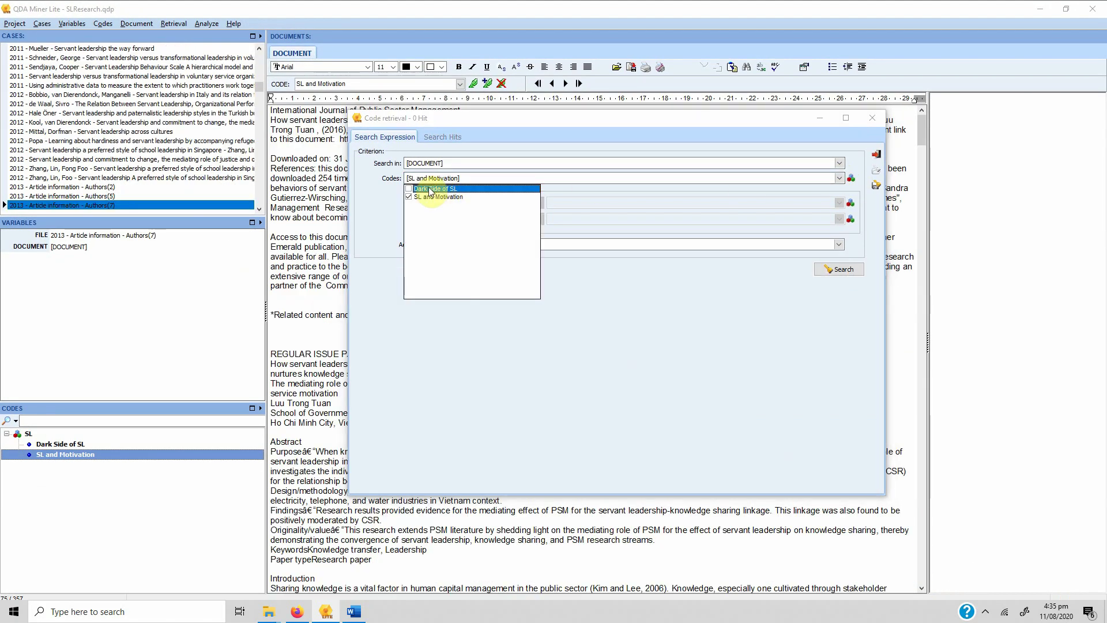
{"action": "left_click", "coordinate": [408, 189]}
{"action": "left_click", "coordinate": [408, 196]}
{"action": "left_click", "coordinate": [613, 333]}
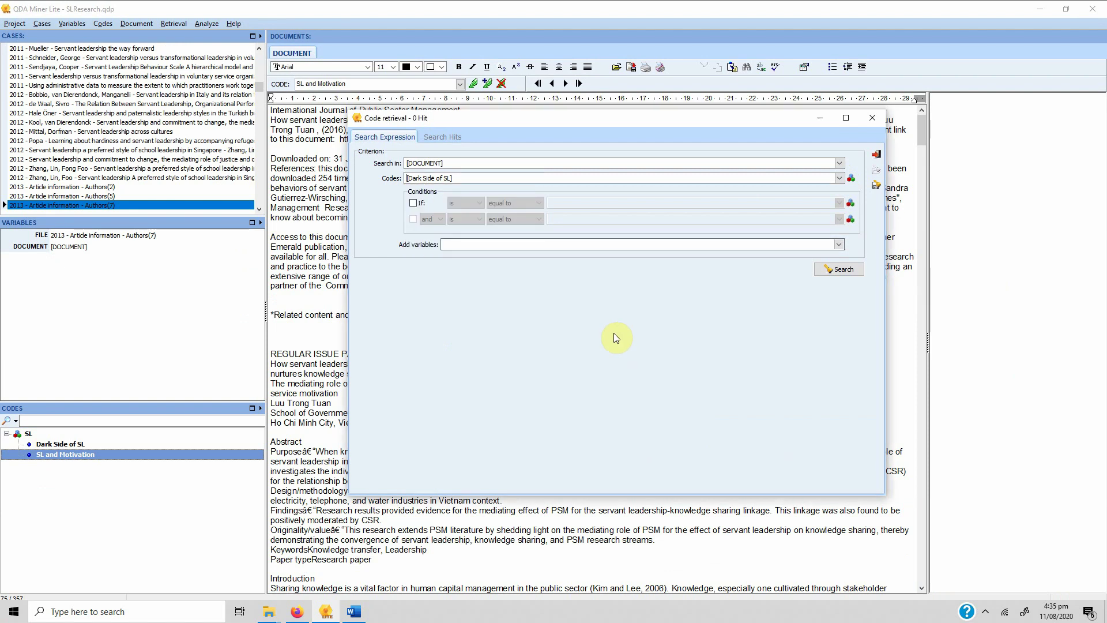
{"action": "left_click", "coordinate": [825, 269]}
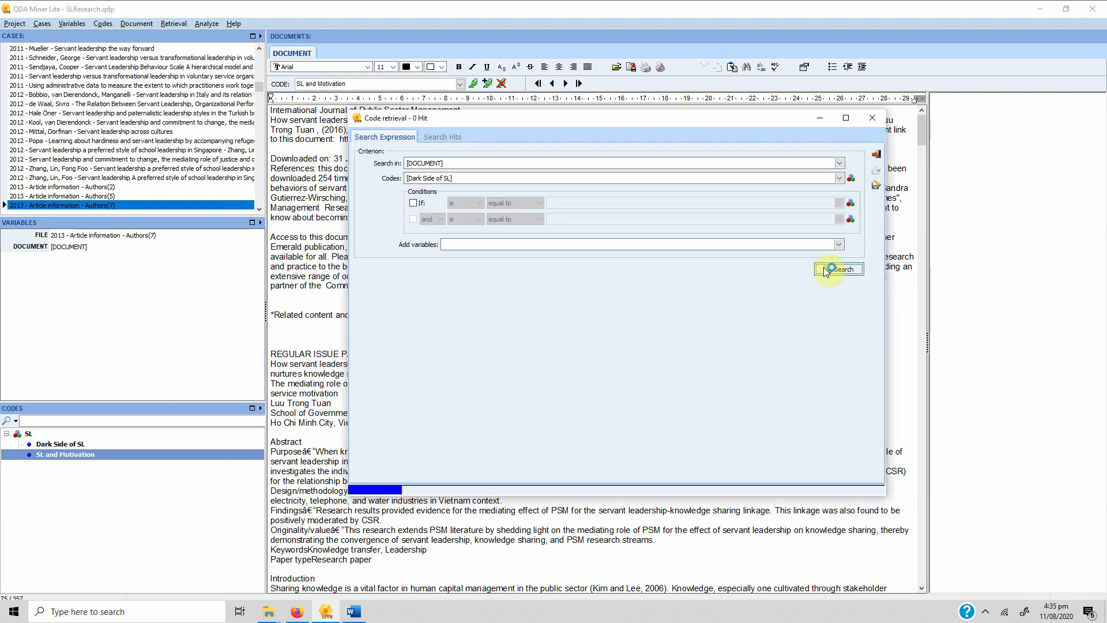
{"action": "left_click", "coordinate": [644, 294]}
Review the retrieved segments and remove the stray Dark Side of SL coding on the Article information - Authors segment
{"action": "left_click", "coordinate": [728, 362]}
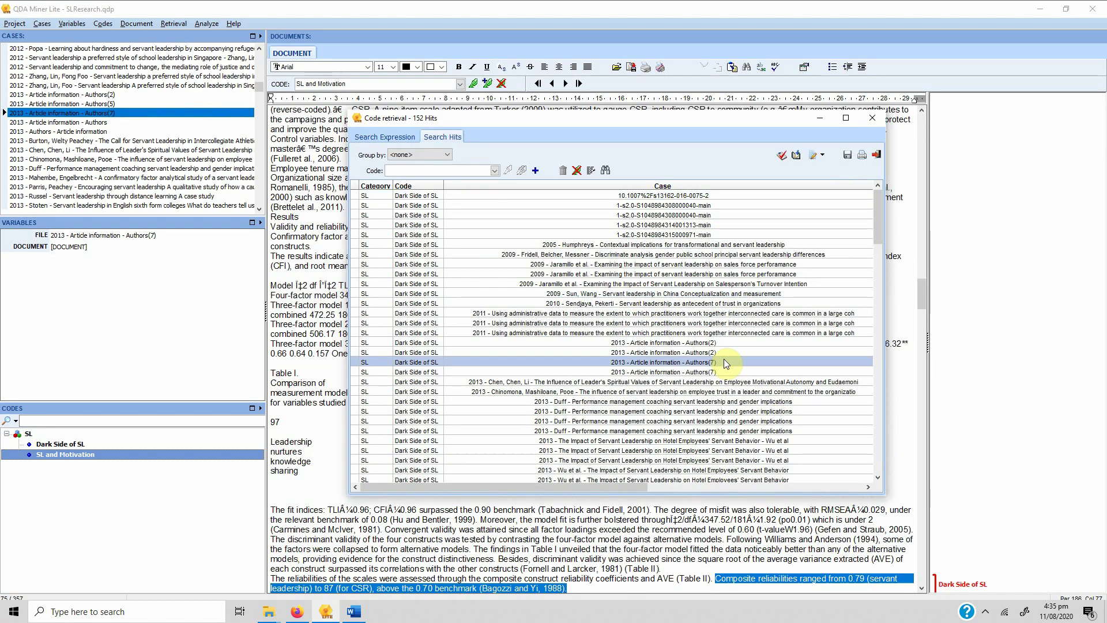
{"action": "left_click", "coordinate": [690, 421]}
{"action": "left_click", "coordinate": [638, 255]}
{"action": "left_click", "coordinate": [663, 353]}
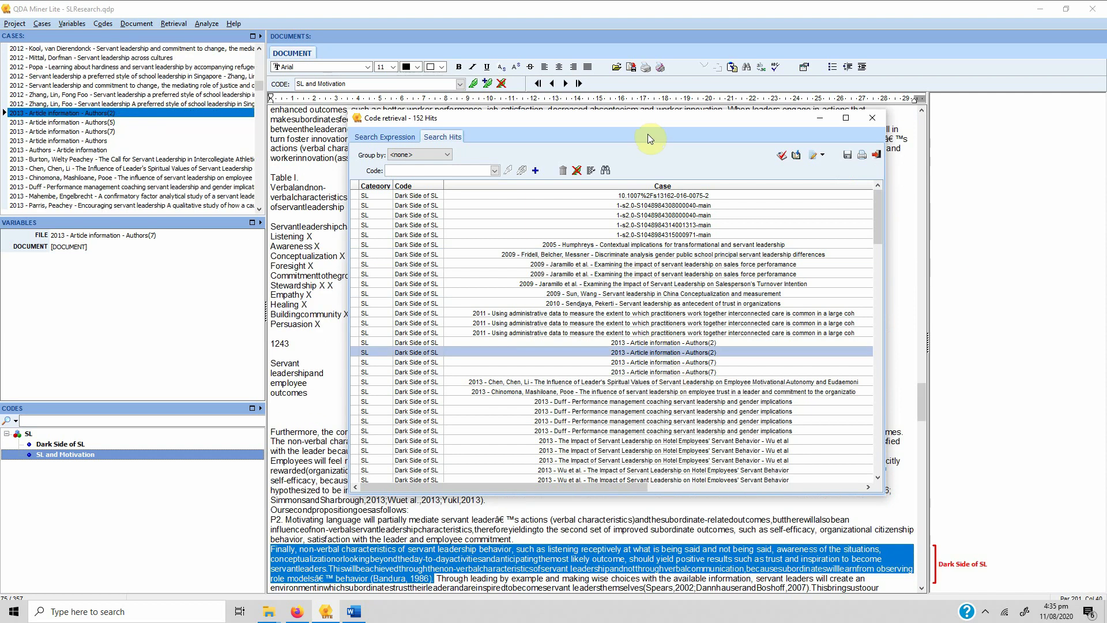
{"action": "left_click_drag", "start_coordinate": [648, 118], "coordinate": [332, 29]}
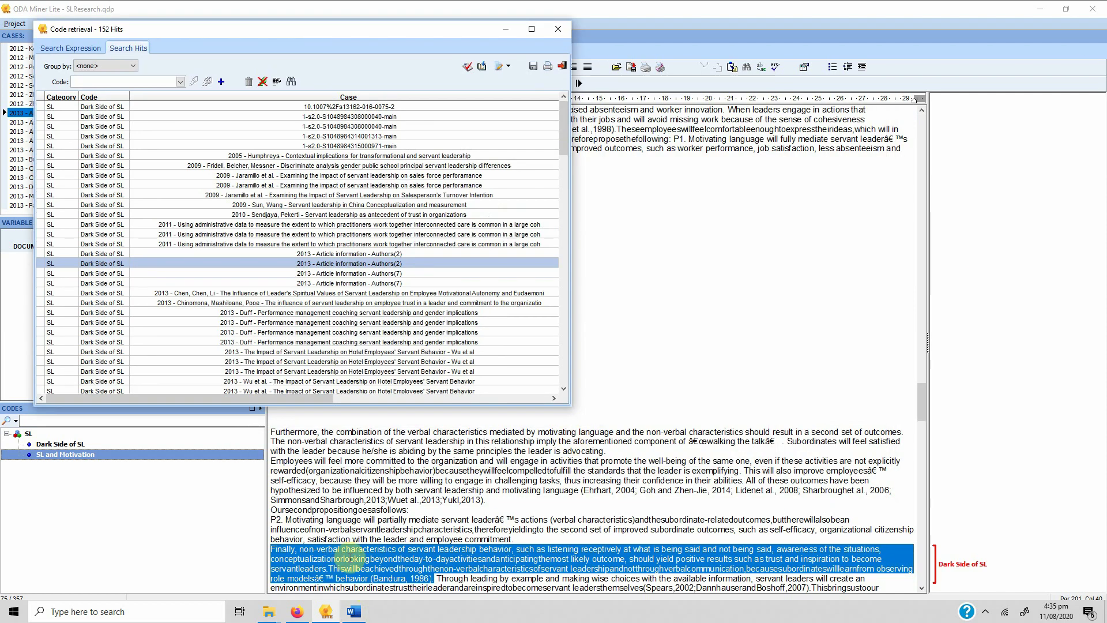
{"action": "right_click", "coordinate": [950, 569]}
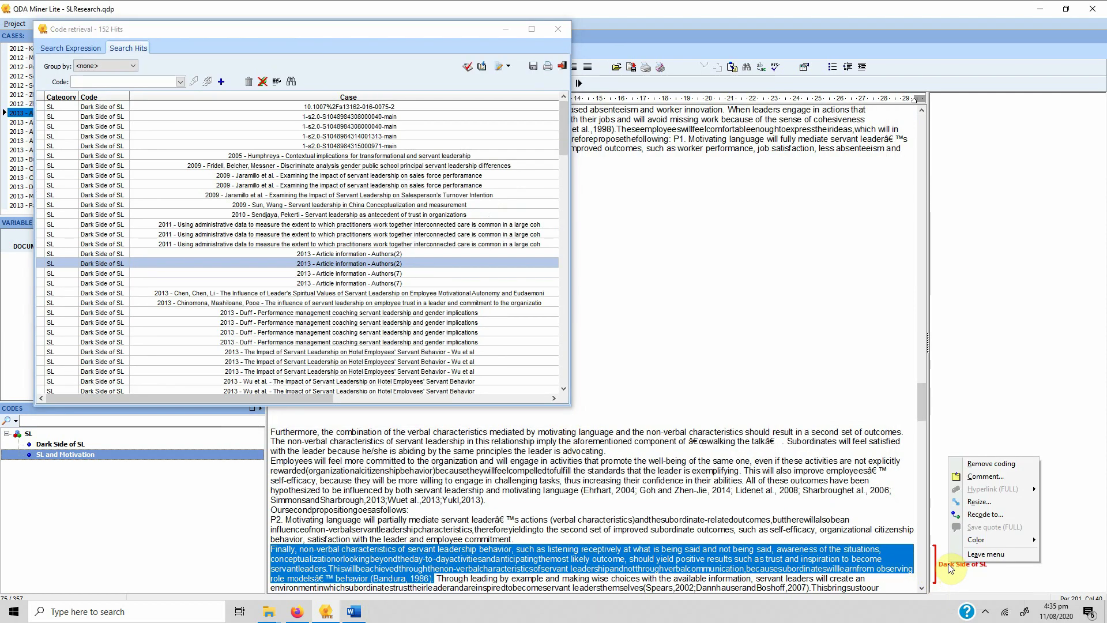
{"action": "left_click", "coordinate": [991, 464]}
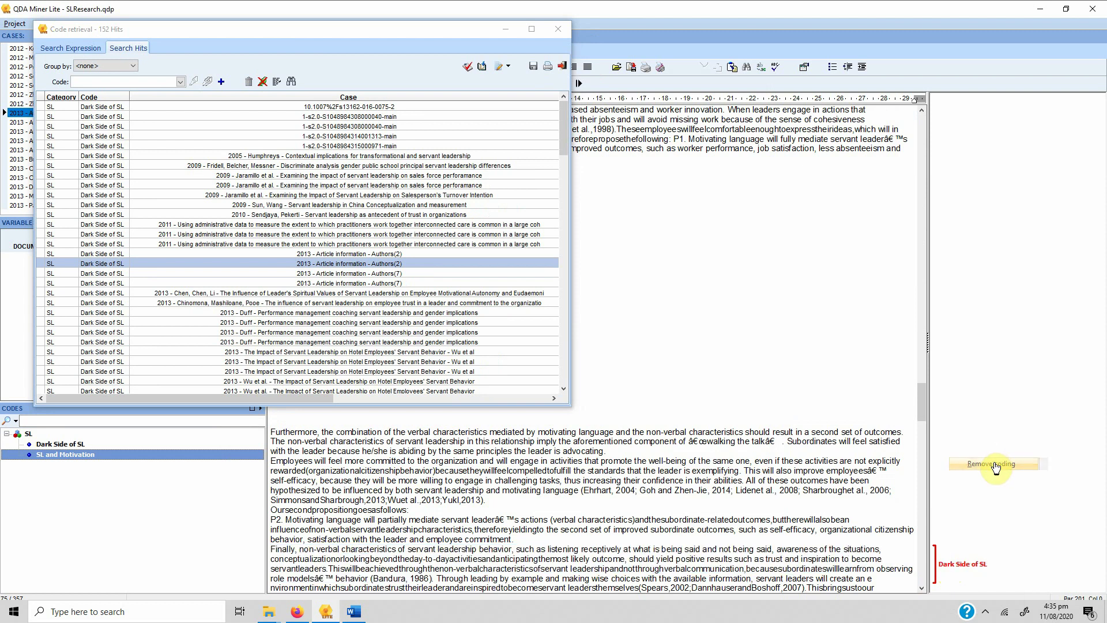
Remove the Dark Side of SL codings from the 2013 Duff and Wu et al. hits, then close the results
{"action": "left_click", "coordinate": [314, 313]}
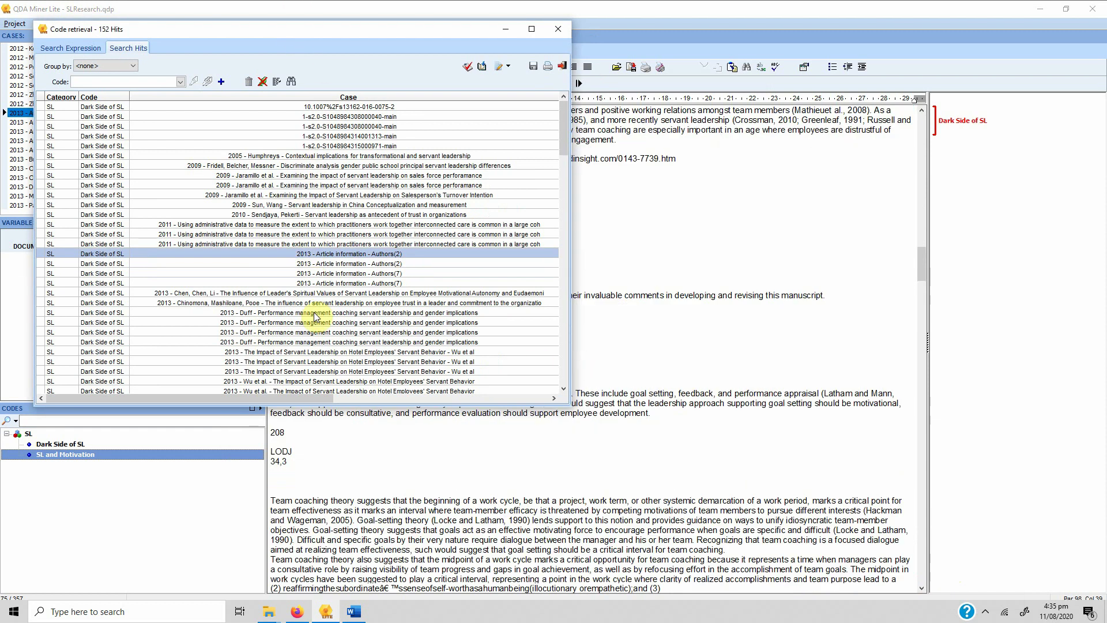
{"action": "right_click", "coordinate": [316, 315]}
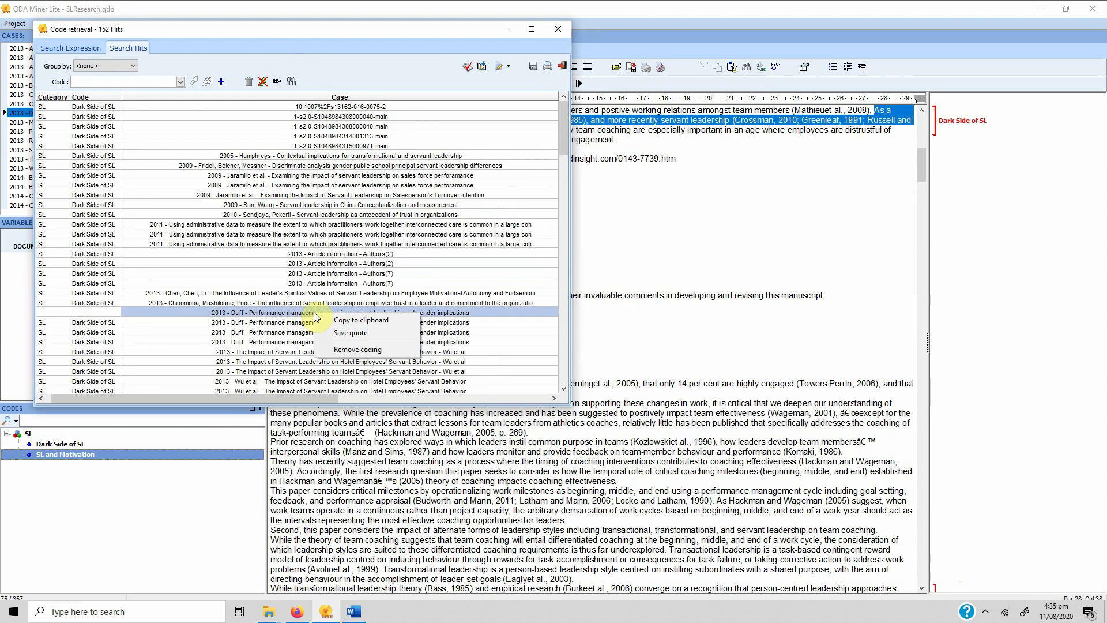
{"action": "left_click", "coordinate": [345, 350]}
{"action": "left_click", "coordinate": [336, 185]}
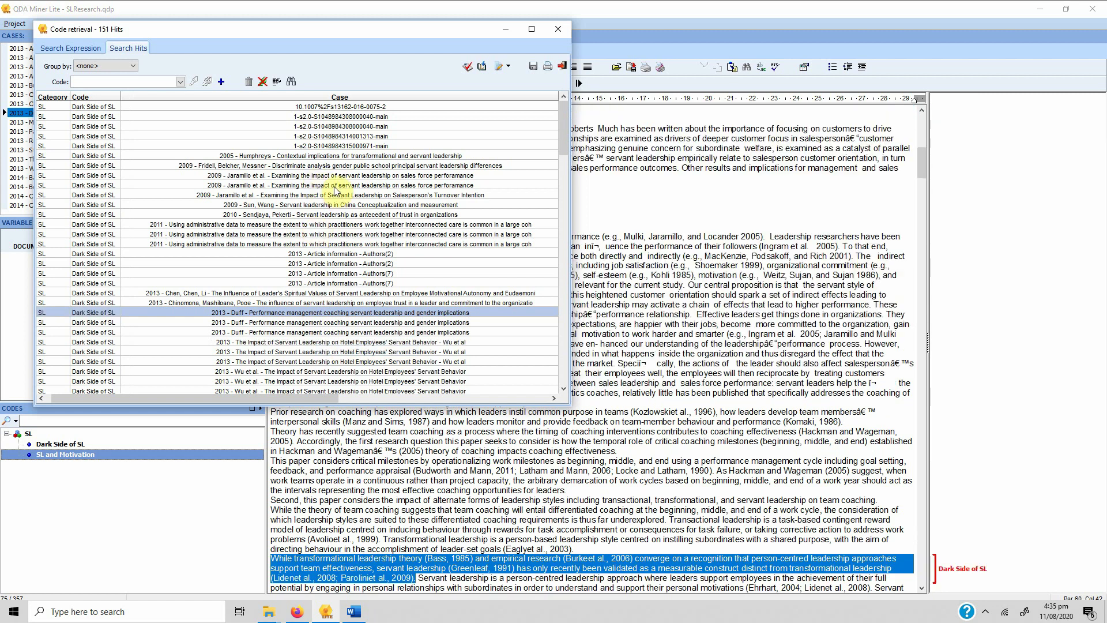
{"action": "left_click", "coordinate": [341, 371]}
{"action": "right_click", "coordinate": [341, 371]}
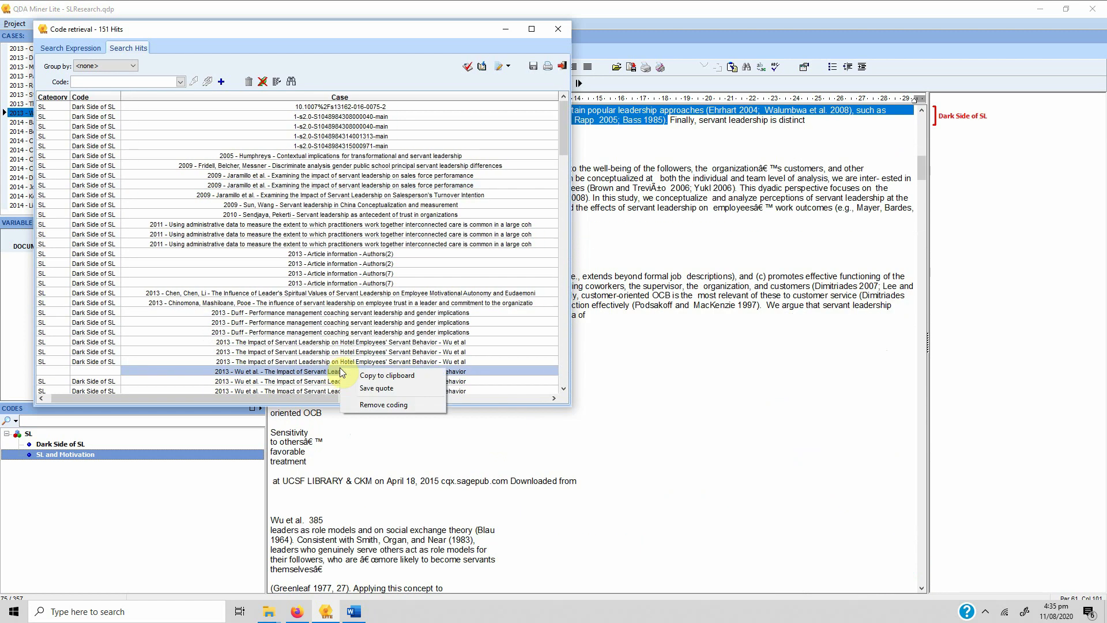
{"action": "left_click", "coordinate": [381, 404]}
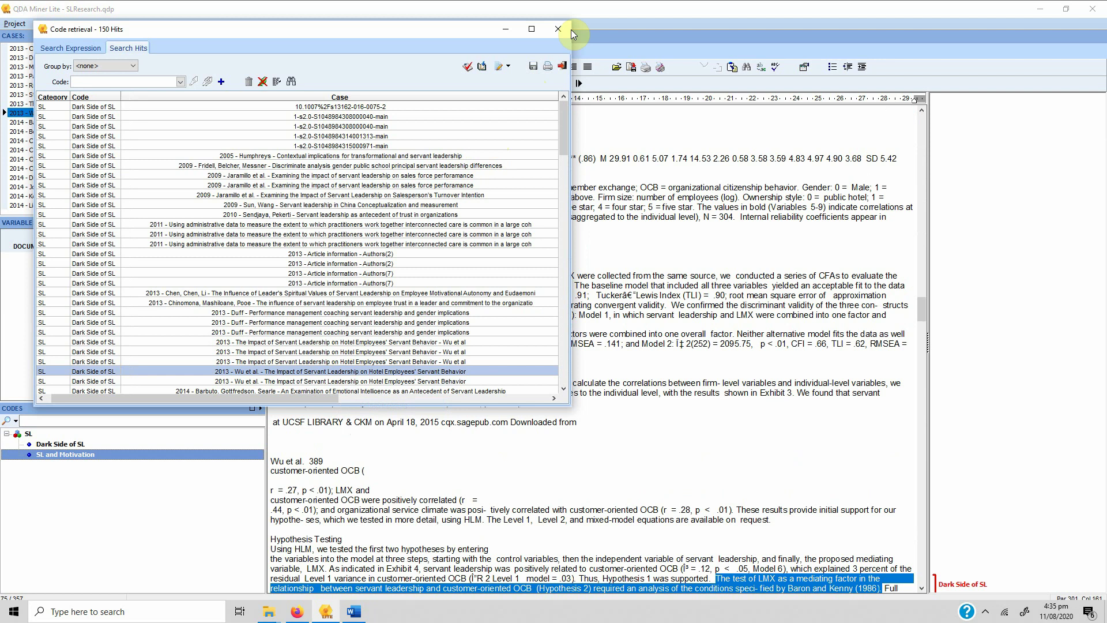
{"action": "left_click", "coordinate": [559, 30]}
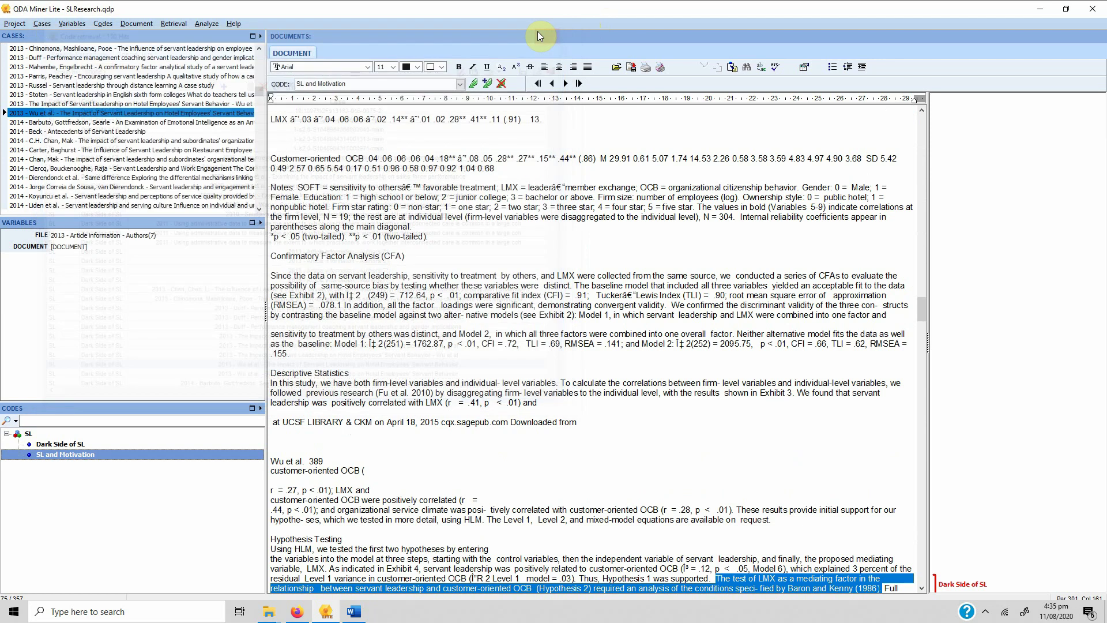
Start a new Text Retrieval and replace the (198#) term with Project_Success
{"action": "left_click", "coordinate": [182, 28]}
{"action": "left_click", "coordinate": [185, 37]}
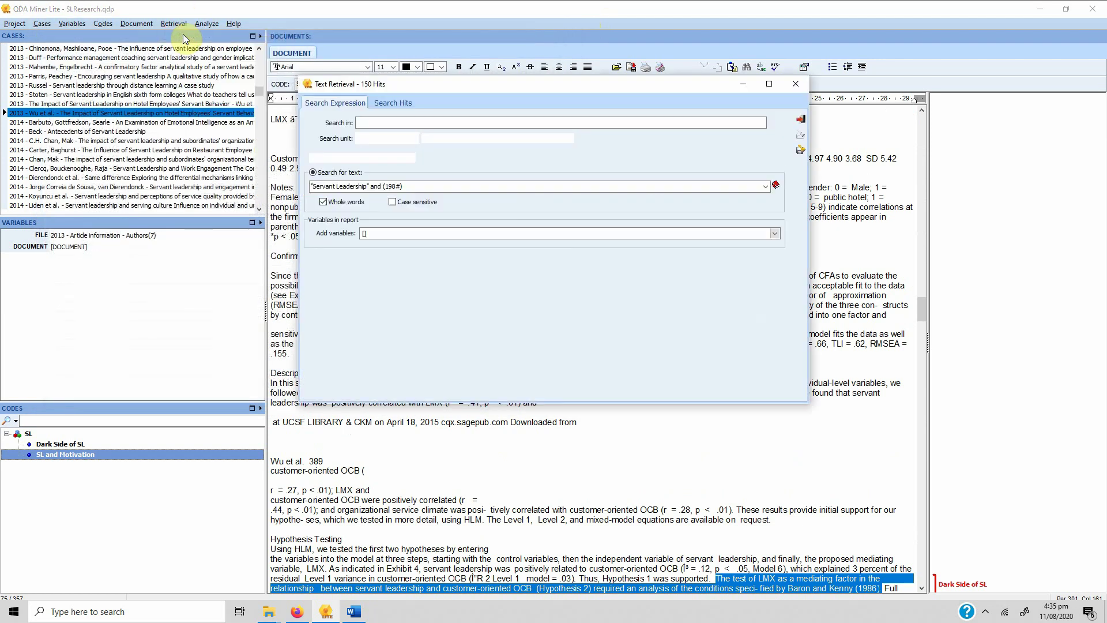
{"action": "left_click", "coordinate": [425, 187]}
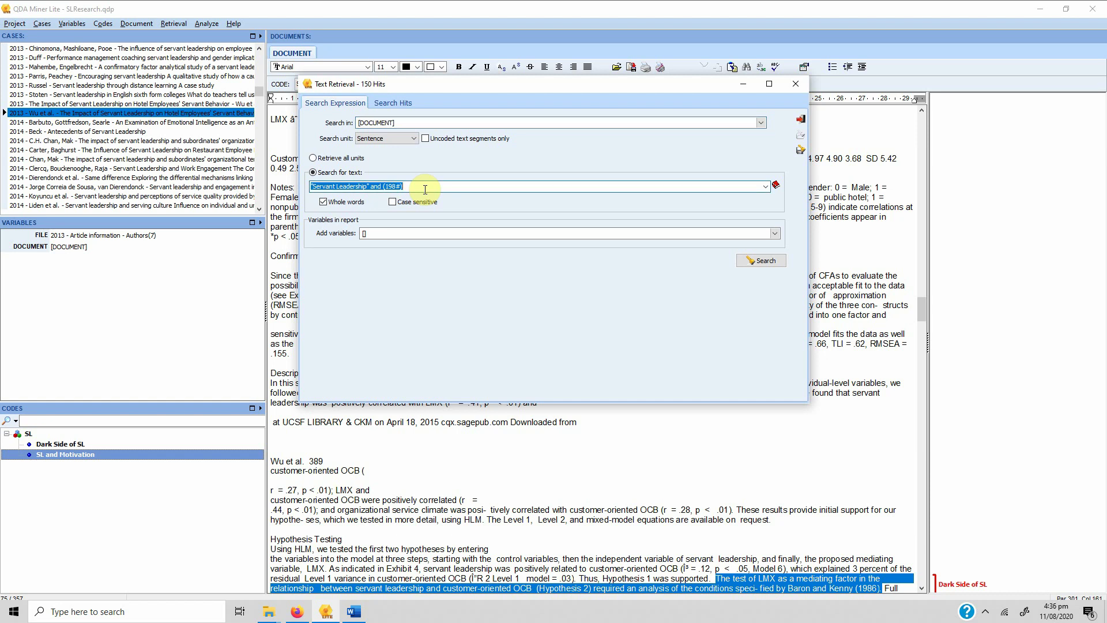
{"action": "left_click", "coordinate": [425, 187]}
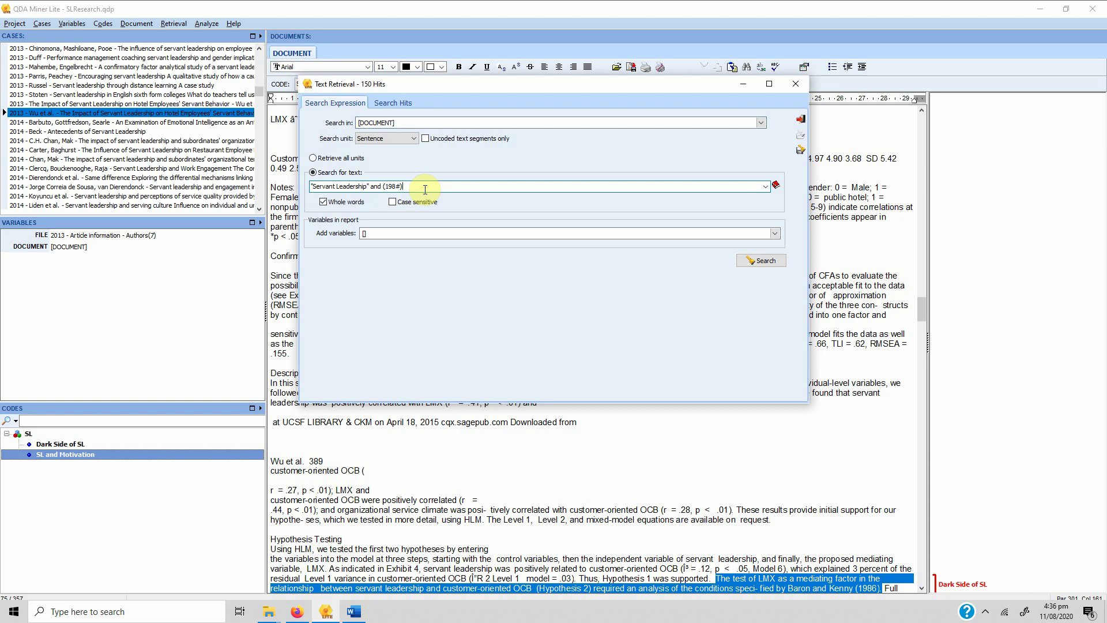
{"action": "key", "text": "shift+Left"}
{"action": "key", "text": "shift+Left"}
{"action": "key", "text": "shift+Left"}
{"action": "key", "text": "shift+Left"}
{"action": "key", "text": "shift+Left"}
{"action": "key", "text": "shift+Left"}
{"action": "key", "text": "Right"}
{"action": "key", "text": "BackSpace"}
{"action": "key", "text": "BackSpace"}
{"action": "key", "text": "BackSpace"}
{"action": "key", "text": "BackSpace"}
{"action": "key", "text": "BackSpace"}
{"action": "type", "text": "Project_Success"}
Check the Project_Success term and set the search unit to Sentence
{"action": "left_click", "coordinate": [405, 185]}
{"action": "key", "text": "shift+Left"}
{"action": "left_click", "coordinate": [455, 187]}
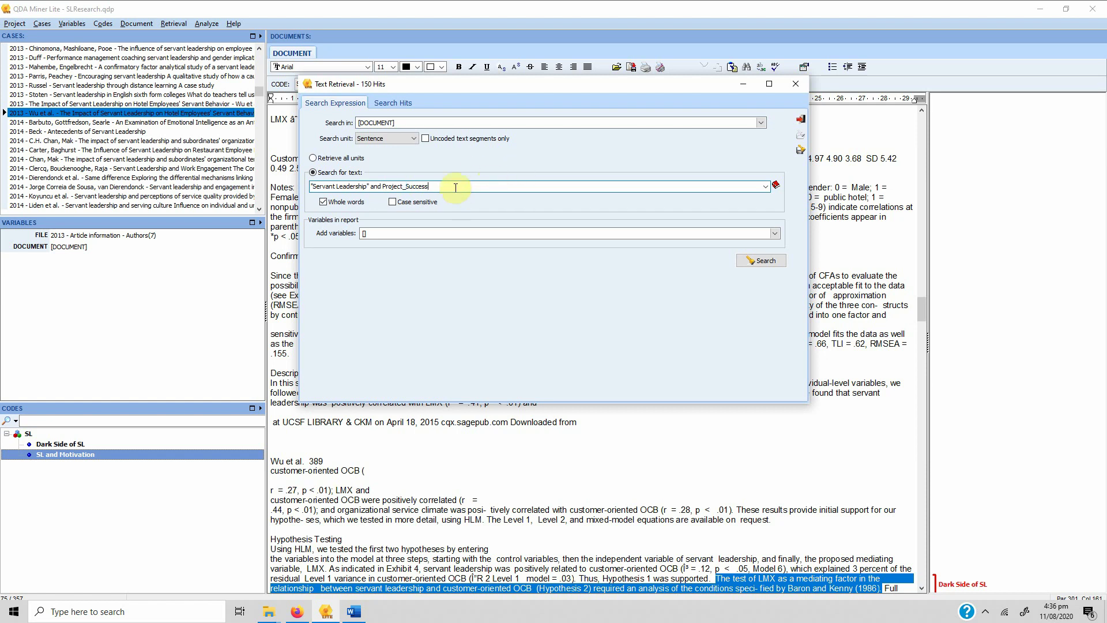
{"action": "left_click_drag", "start_coordinate": [383, 186], "coordinate": [440, 190]}
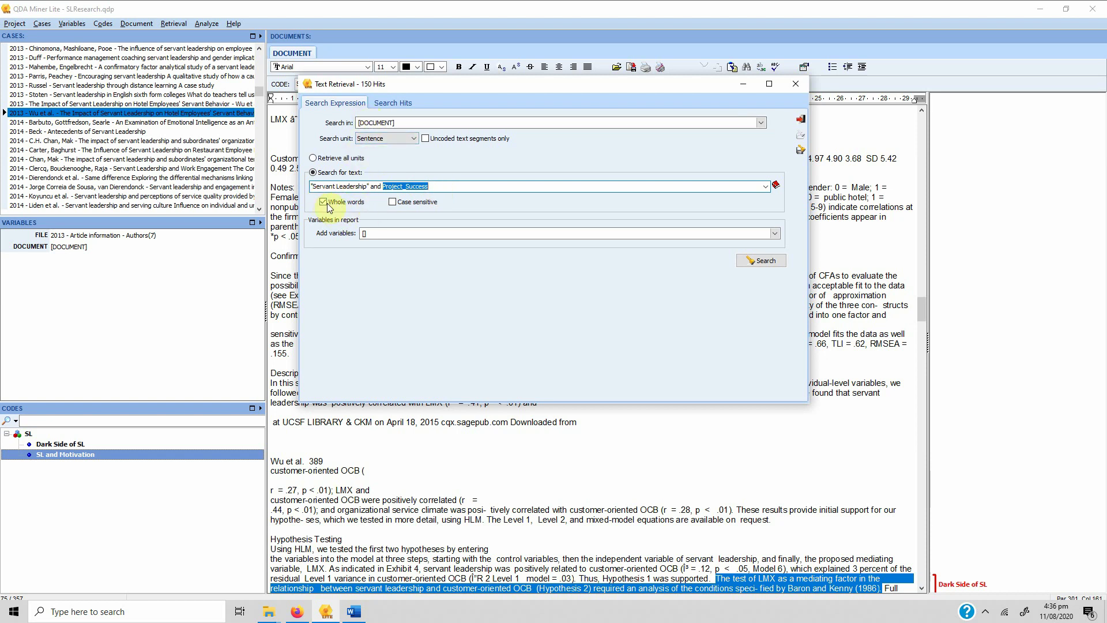
{"action": "left_click", "coordinate": [401, 141]}
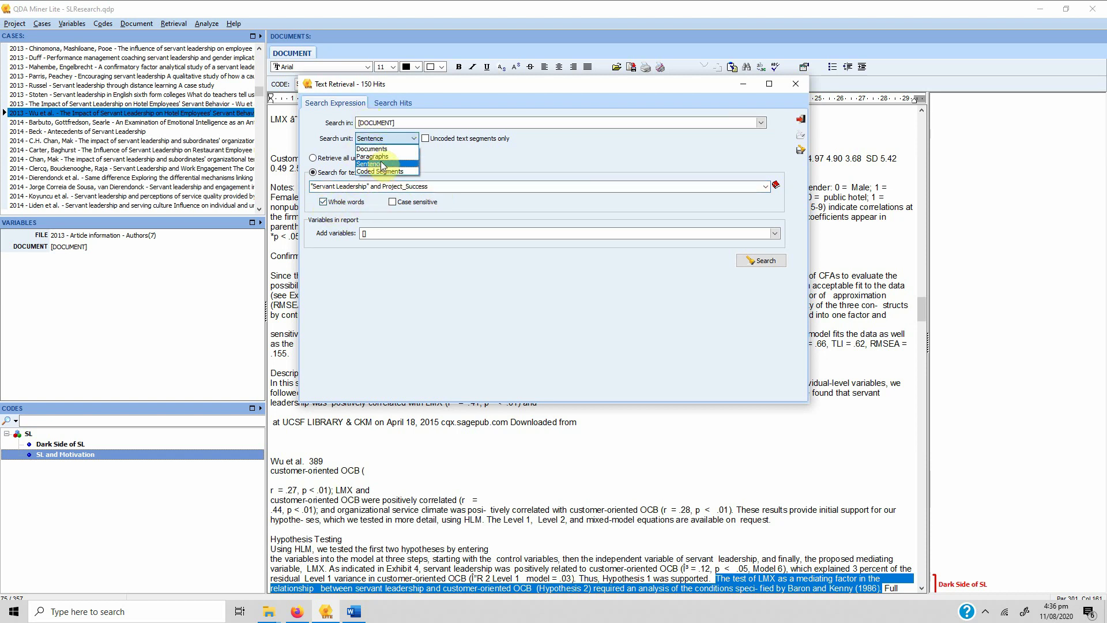
{"action": "left_click", "coordinate": [371, 164]}
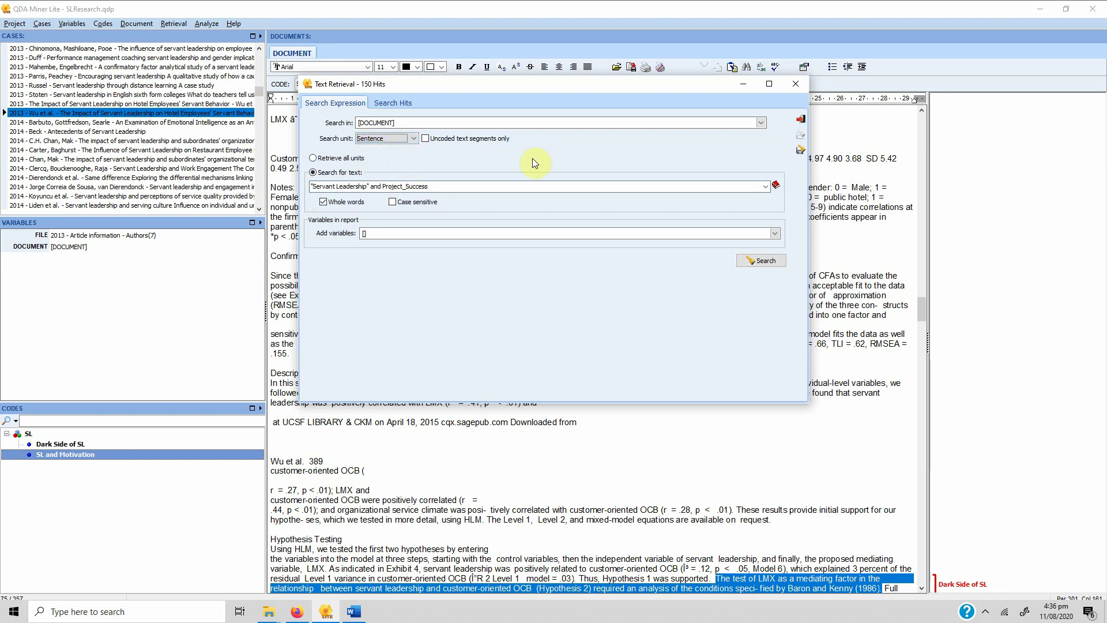
Run the search, returning one hit in case 115's 2015 servant leadership article
{"action": "left_click", "coordinate": [761, 260]}
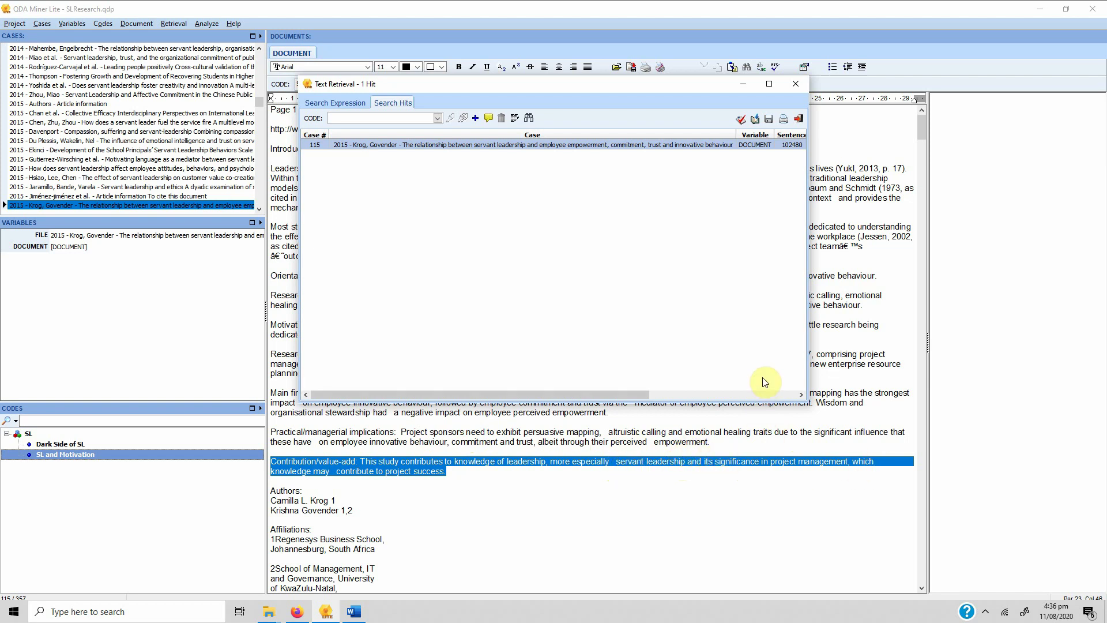
Rewrite the search expression as Project_Success or Project_Performance
{"action": "left_click", "coordinate": [340, 101]}
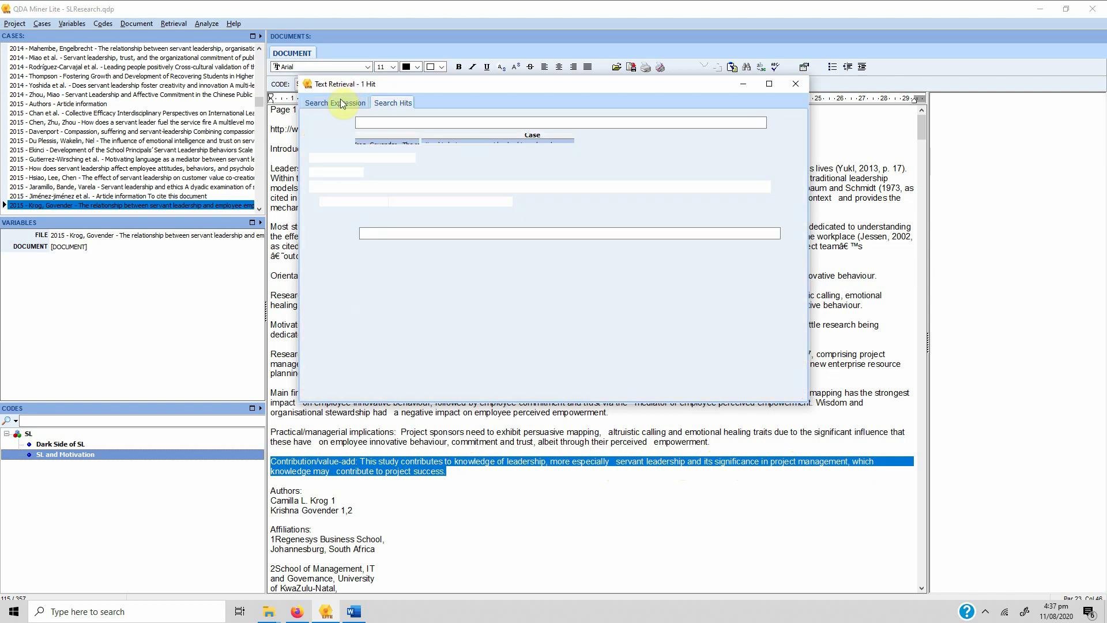
{"action": "left_click", "coordinate": [454, 188]}
{"action": "left_click", "coordinate": [453, 188]}
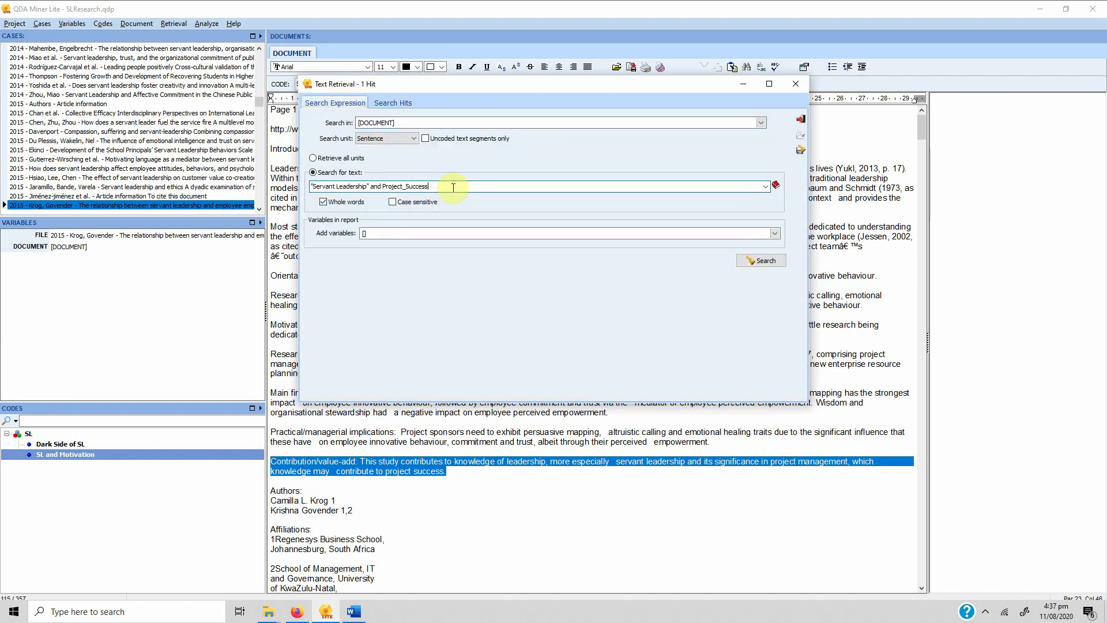
{"action": "key", "text": "BackSpace"}
{"action": "key", "text": "BackSpace"}
{"action": "key", "text": "BackSpace"}
{"action": "key", "text": "BackSpace"}
{"action": "key", "text": "BackSpace"}
{"action": "key", "text": "BackSpace"}
{"action": "key", "text": "BackSpace"}
{"action": "key", "text": "BackSpace"}
{"action": "key", "text": "BackSpace"}
{"action": "key", "text": "BackSpace"}
{"action": "key", "text": "BackSpace"}
{"action": "key", "text": "BackSpace"}
{"action": "key", "text": "BackSpace"}
{"action": "key", "text": "BackSpace"}
{"action": "key", "text": "BackSpace"}
{"action": "key", "text": "BackSpace"}
{"action": "key", "text": "BackSpace"}
{"action": "type", "text": "nd"}
{"action": "key", "text": "ctrl+a"}
{"action": "type", "text": "Motivation"}
{"action": "key", "text": "ctrl+a"}
{"action": "key", "text": "BackSpace"}
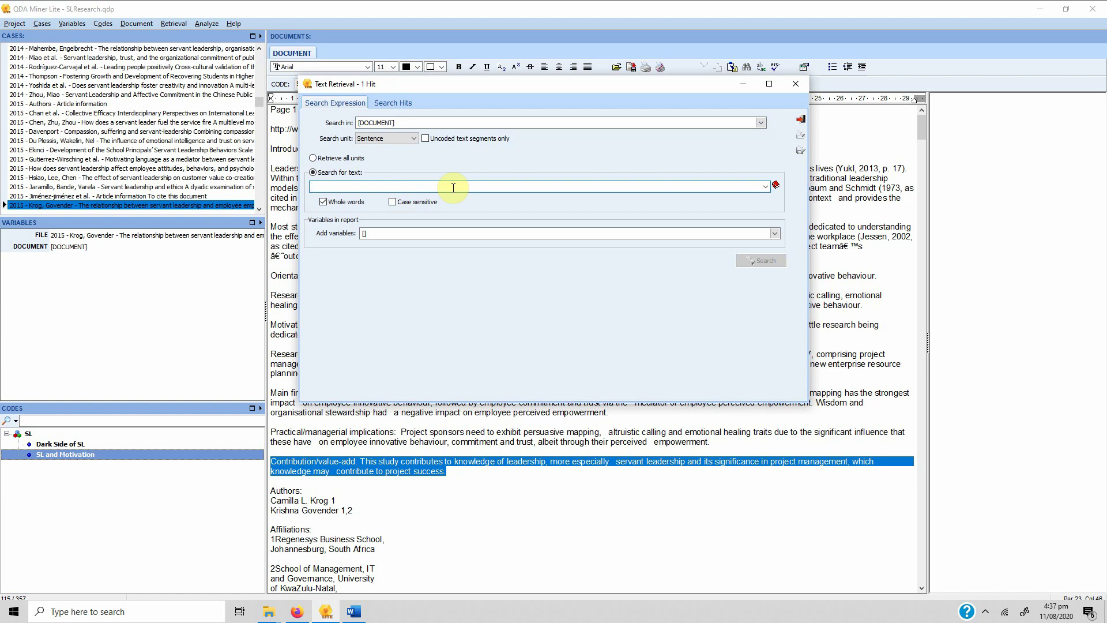
{"action": "type", "text": "Proj"}
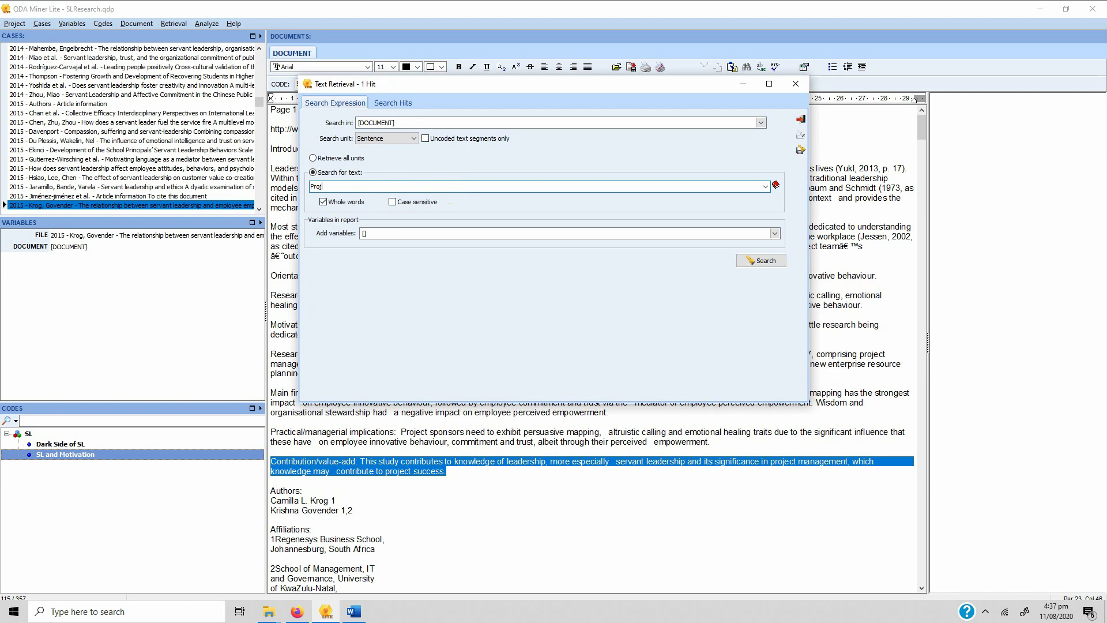
{"action": "type", "text": "ect_SUcces"}
{"action": "key", "text": "BackSpace"}
{"action": "key", "text": "BackSpace"}
{"action": "key", "text": "BackSpace"}
{"action": "key", "text": "BackSpace"}
{"action": "key", "text": "BackSpace"}
{"action": "type", "text": "uccess or Project_Performance"}
Run the search and view each of the three hits in case 115's article
{"action": "left_click", "coordinate": [745, 260]}
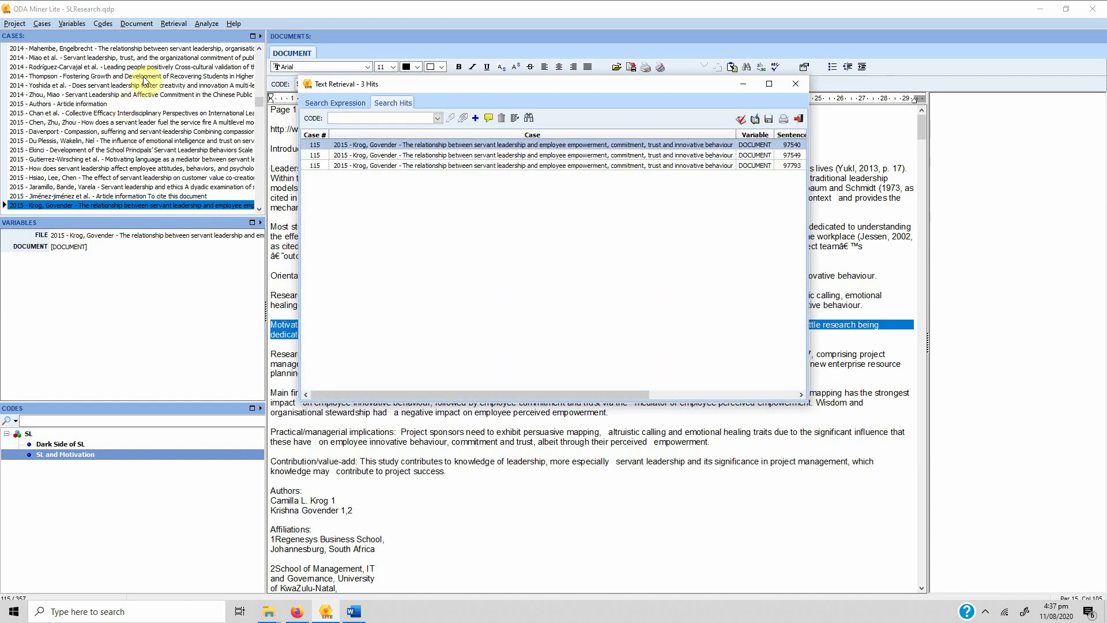
{"action": "left_click", "coordinate": [631, 155]}
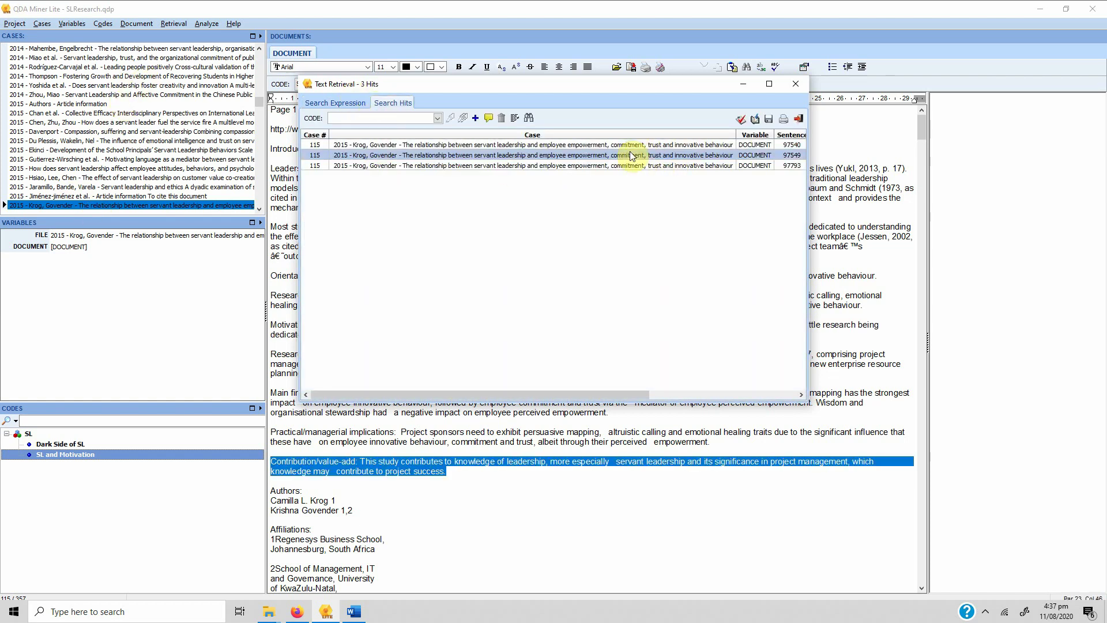
{"action": "left_click", "coordinate": [459, 165]}
{"action": "left_click", "coordinate": [442, 145]}
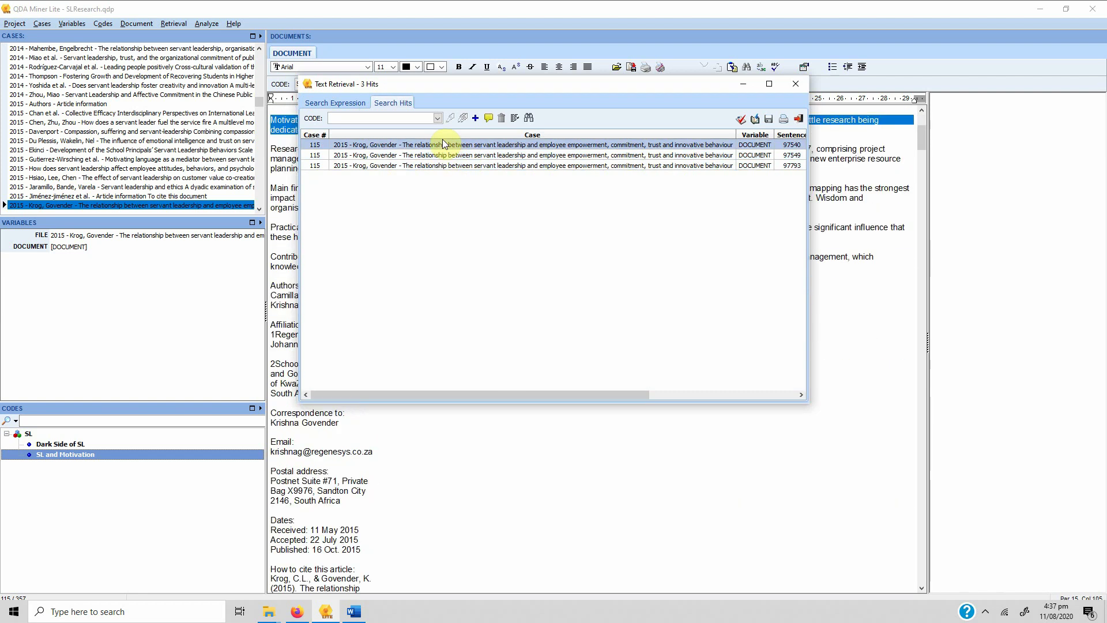
{"action": "left_click", "coordinate": [323, 102]}
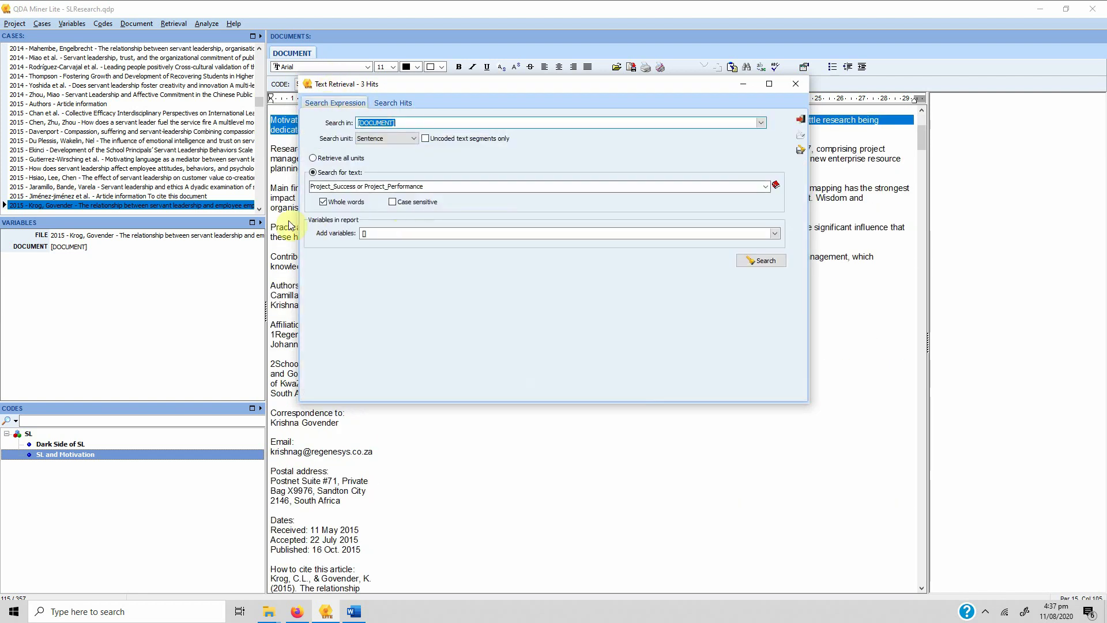
Swap the 'or' operator for 'and', giving Project_Success and Project_Performance
{"action": "left_click", "coordinate": [365, 186]}
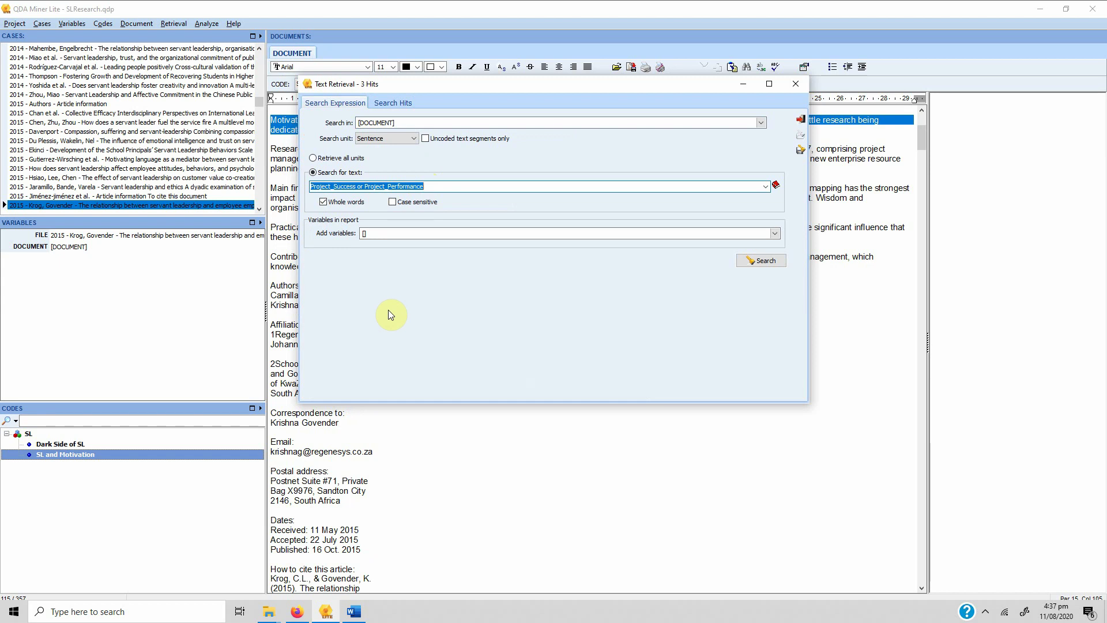
{"action": "left_click", "coordinate": [372, 185]}
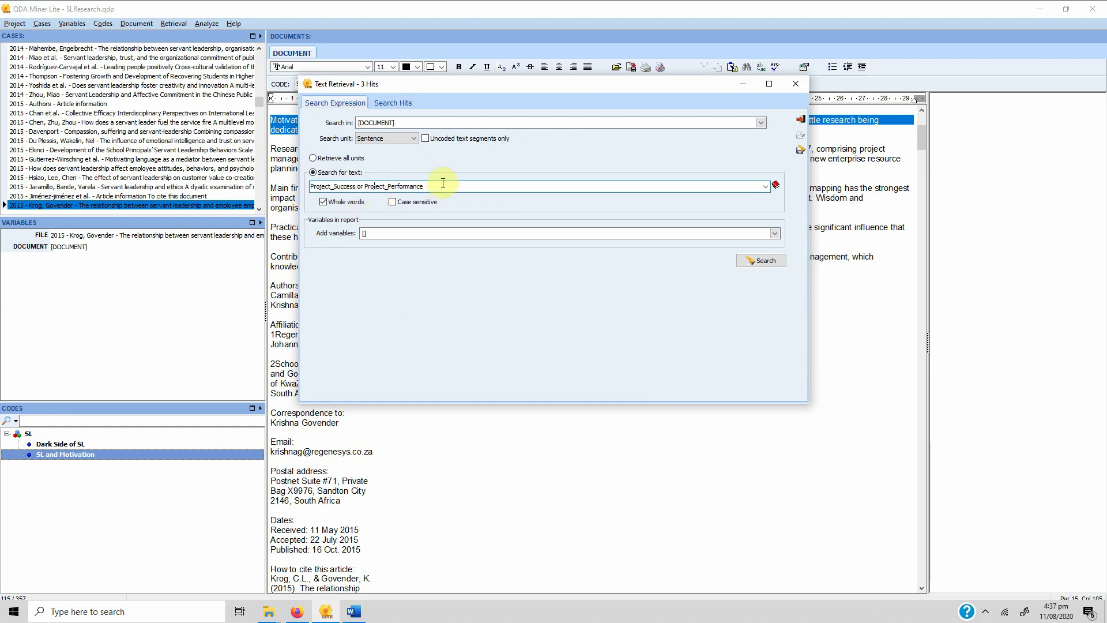
{"action": "left_click_drag", "start_coordinate": [443, 186], "coordinate": [295, 183]}
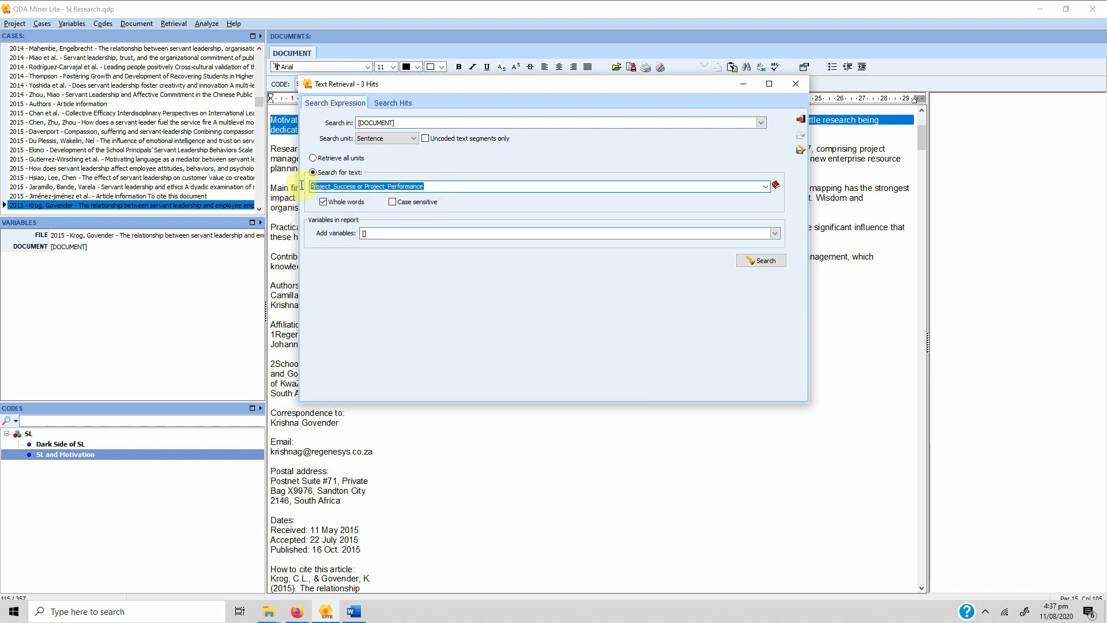
{"action": "left_click", "coordinate": [450, 184]}
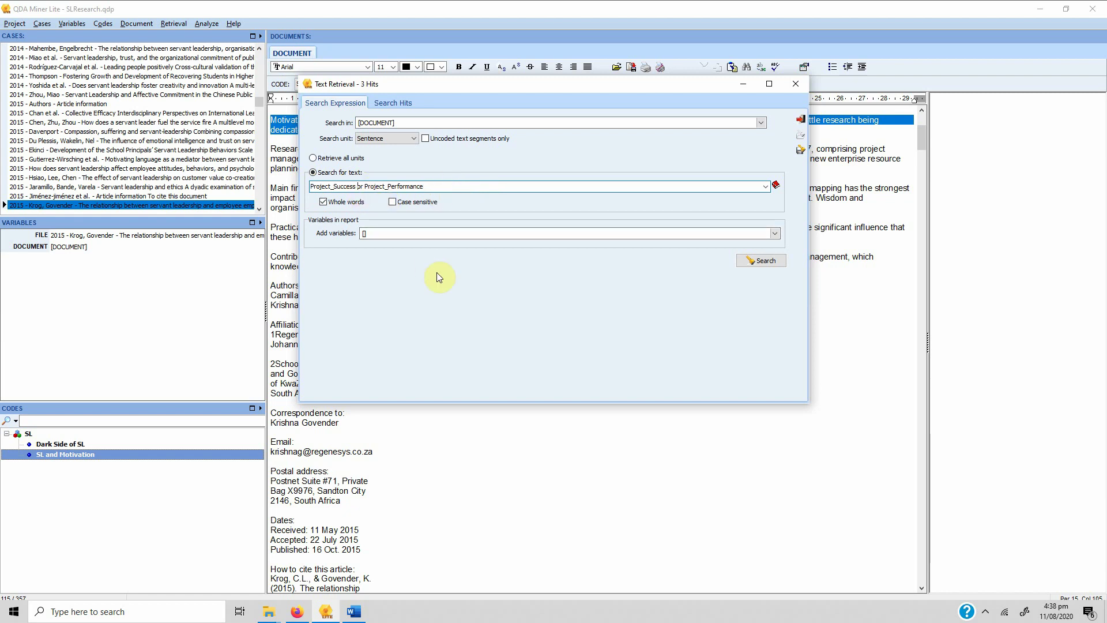
{"action": "key", "text": "shift+Right"}
{"action": "key", "text": "shift+Right"}
{"action": "key", "text": "shift+Right"}
{"action": "type", "text": "and"}
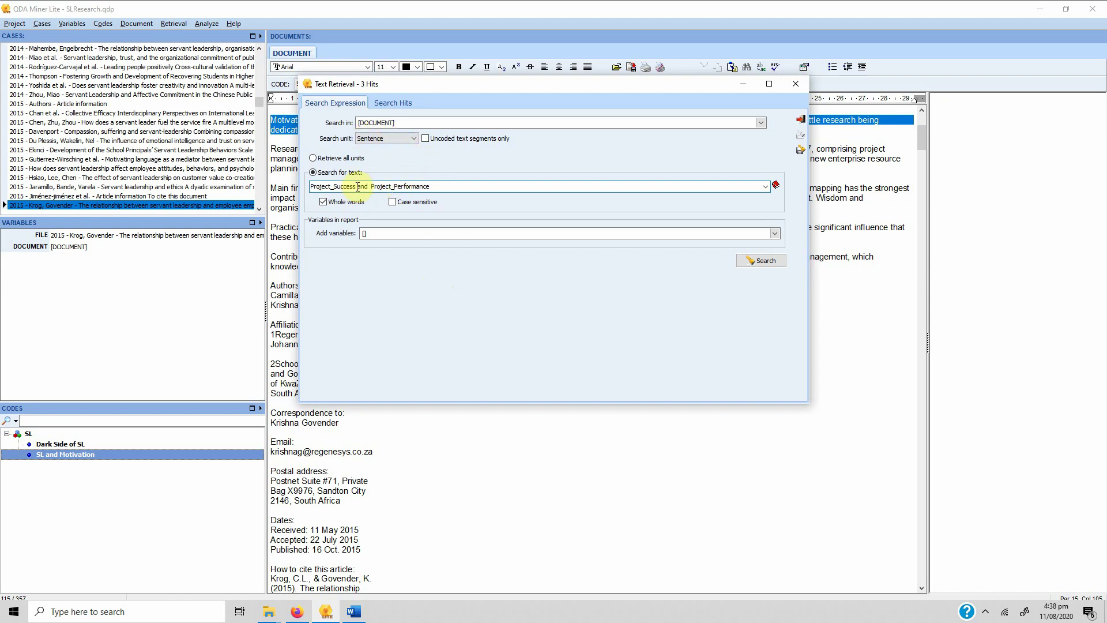
{"action": "double_click", "coordinate": [329, 186]}
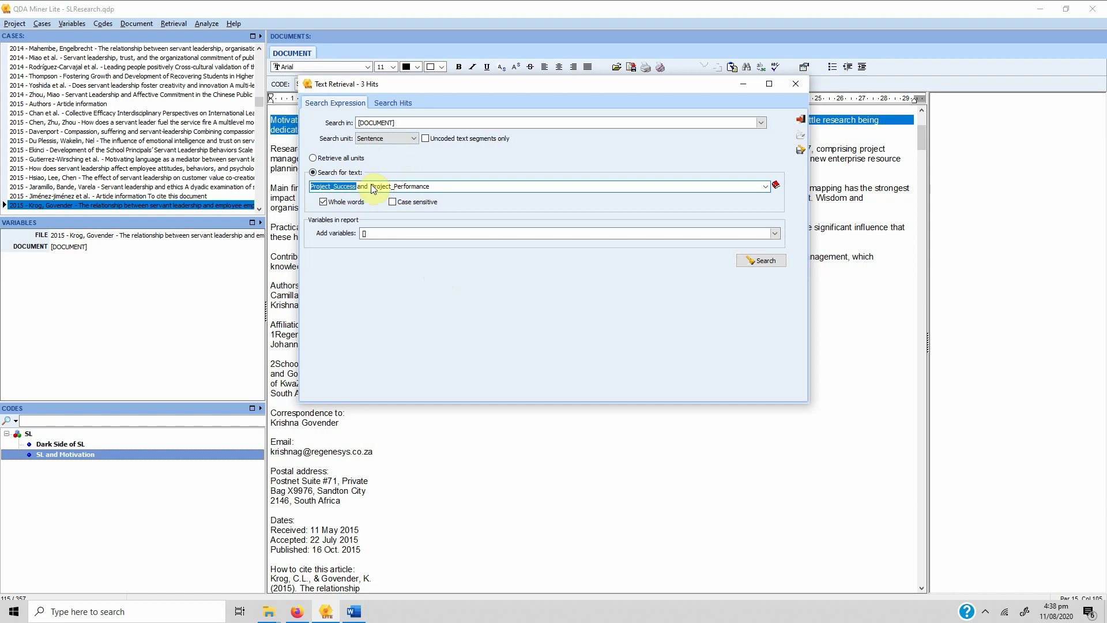
{"action": "left_click_drag", "start_coordinate": [371, 188], "coordinate": [441, 186]}
{"action": "left_click", "coordinate": [458, 186]}
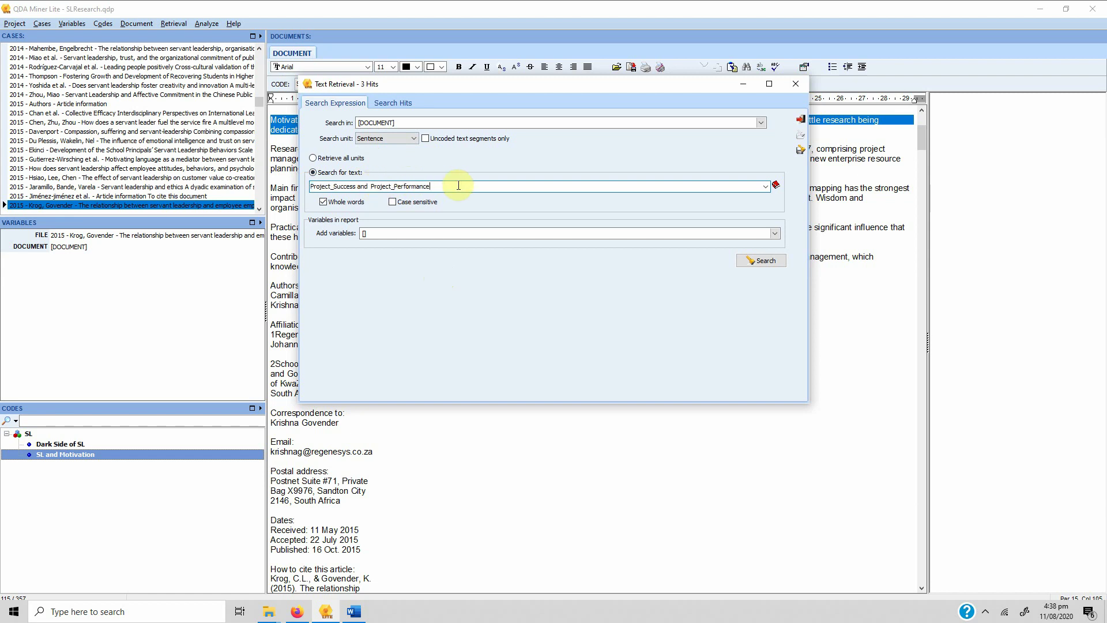